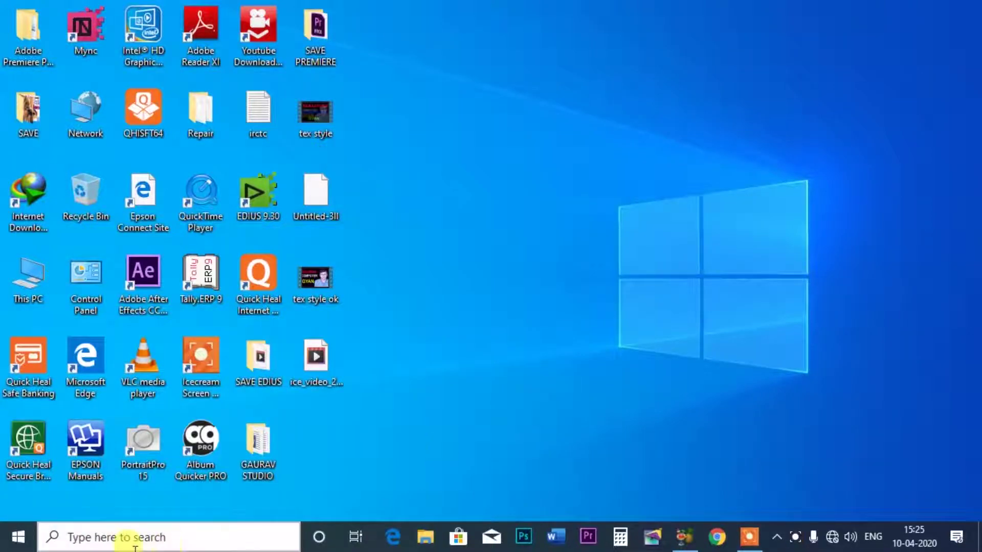
# Step: Launch Adobe Photoshop 7.0 from the Windows 10 Start menu app list
pyautogui.click(19, 536)
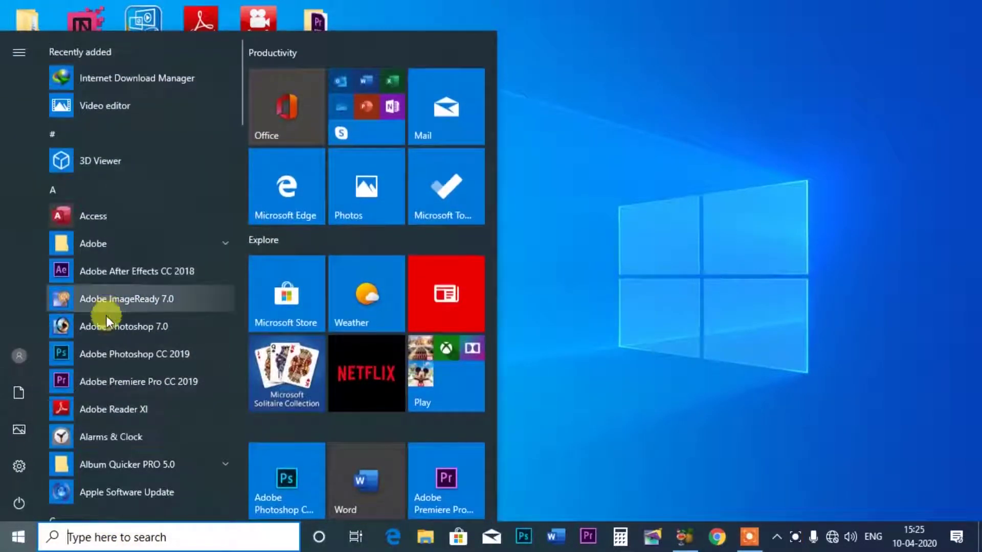
pyautogui.click(105, 327)
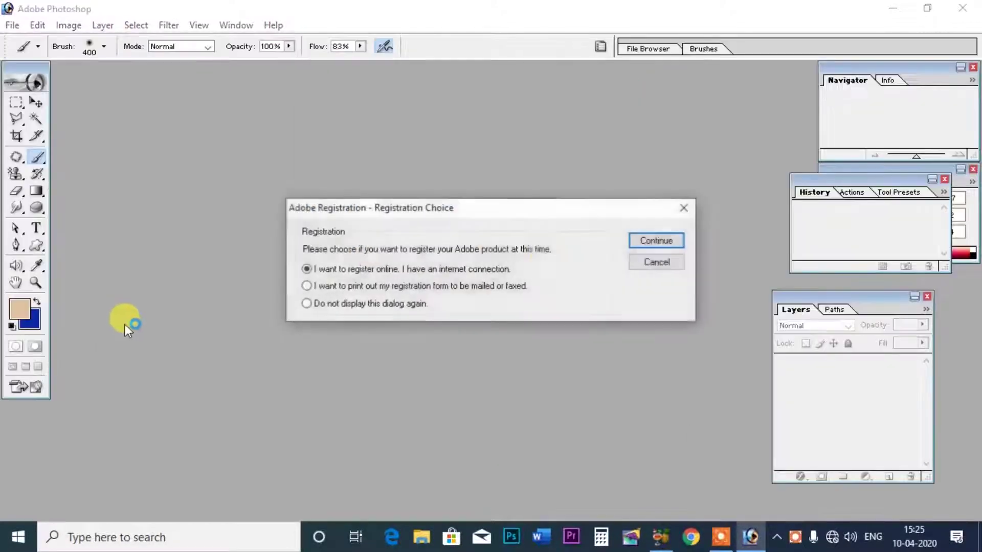
# Step: Dismiss the registration prompt, open 1920.jpg, and move its window lower right
pyautogui.click(693, 208)
pyautogui.click(12, 25)
pyautogui.click(36, 58)
pyautogui.click(614, 105)
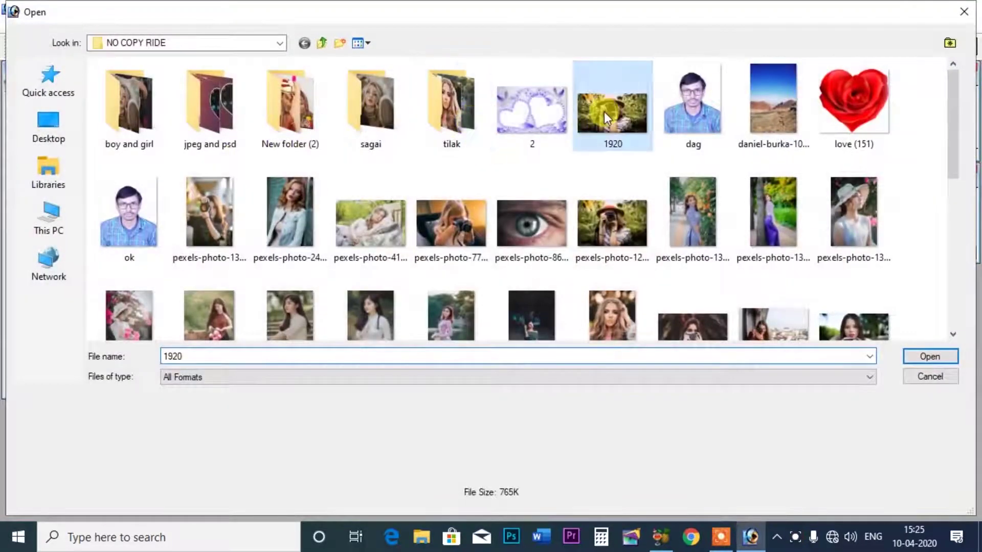
pyautogui.click(921, 355)
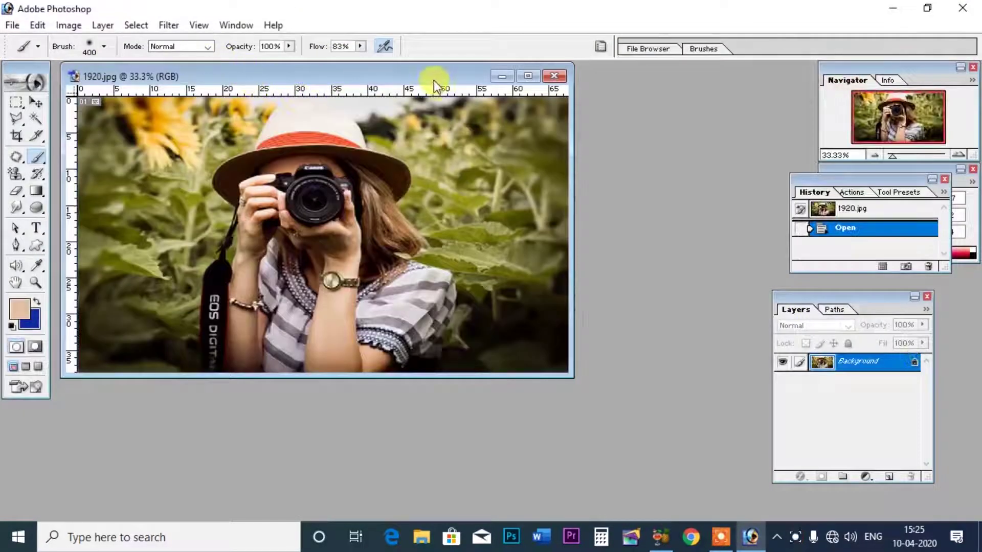
pyautogui.moveTo(434, 80); pyautogui.dragTo(524, 137)
pyautogui.click(103, 25)
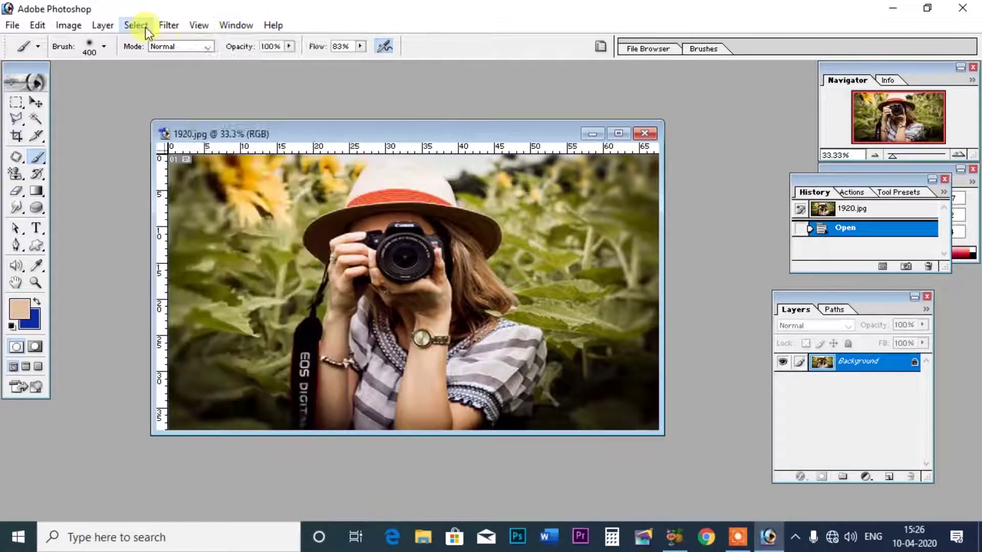
pyautogui.moveTo(142, 138)
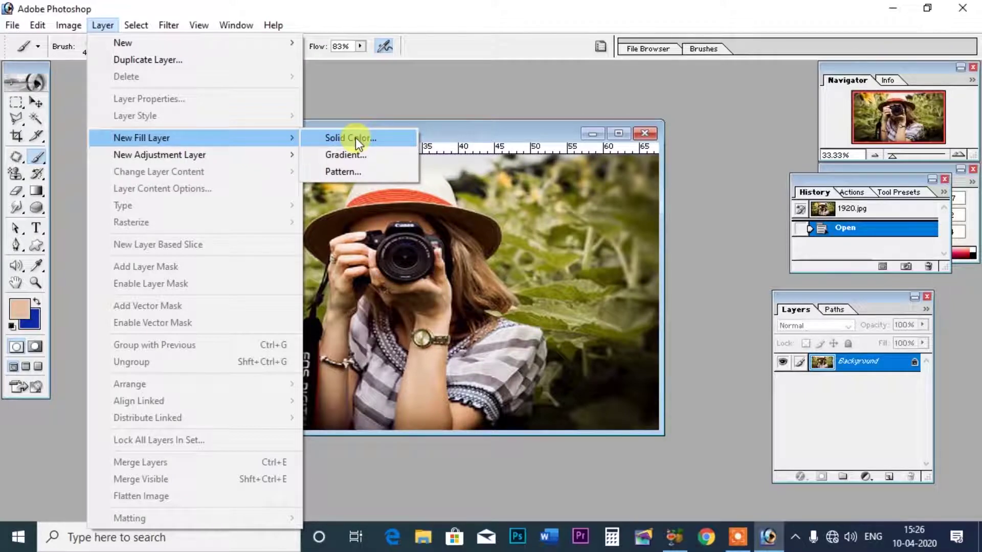
# Step: Create a Solid Color fill layer tagged Red
pyautogui.click(355, 137)
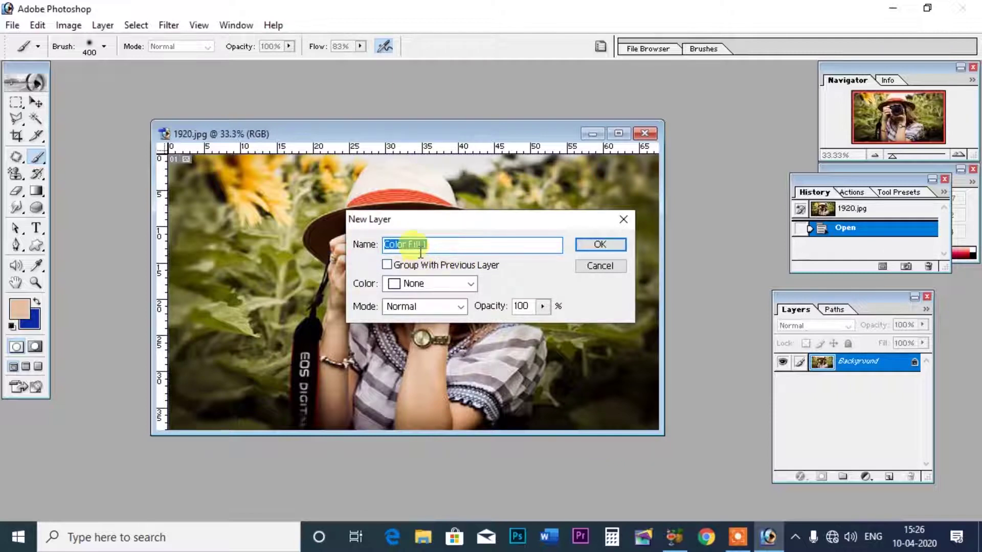
pyautogui.click(419, 285)
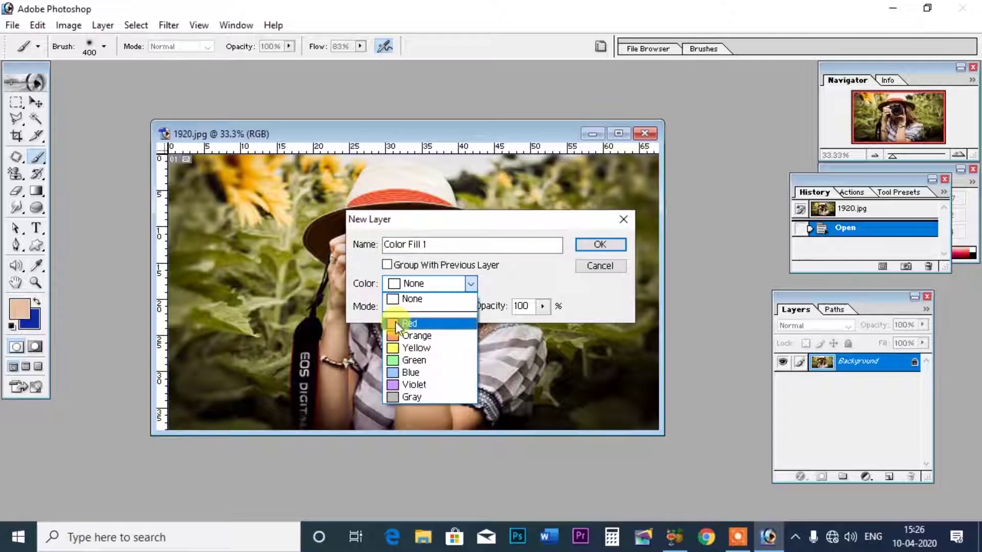
pyautogui.click(401, 323)
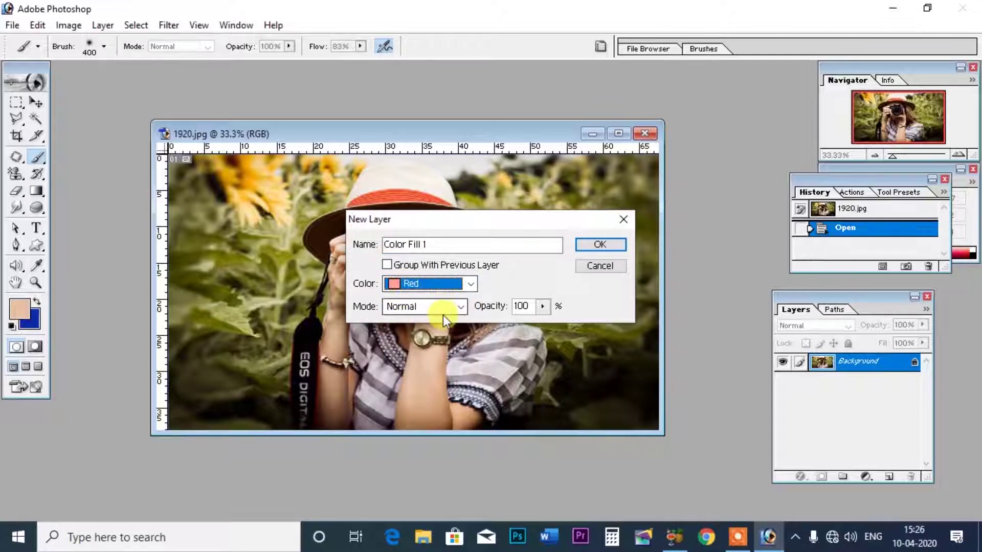
pyautogui.click(611, 248)
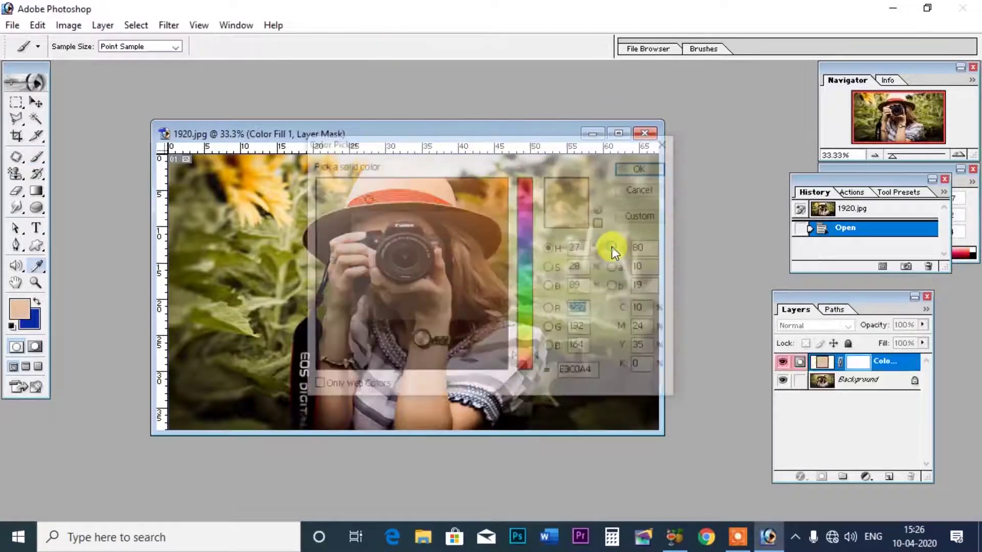
# Step: Pick blue 0E83C0 as the fill colour in the Color Picker
pyautogui.click(523, 267)
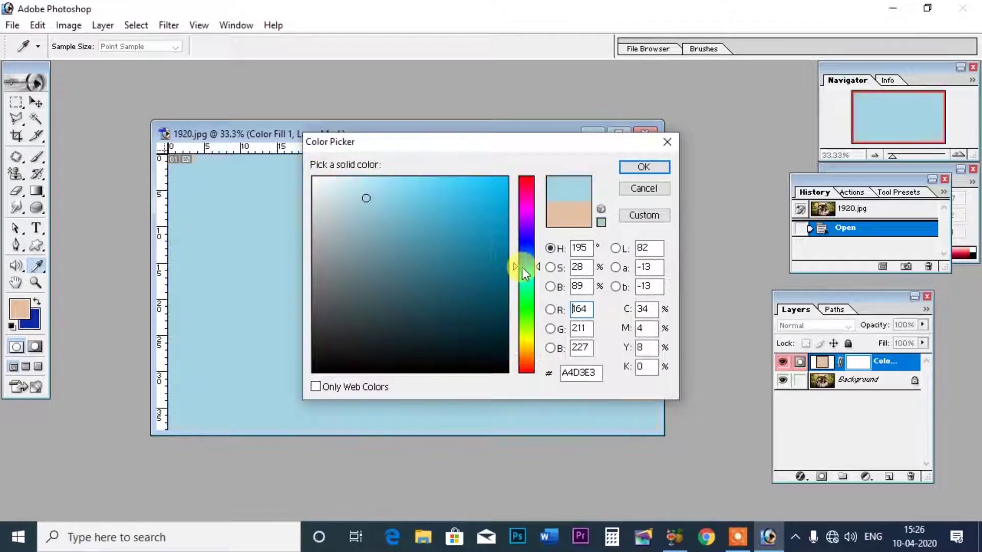
pyautogui.moveTo(514, 265); pyautogui.dragTo(515, 275)
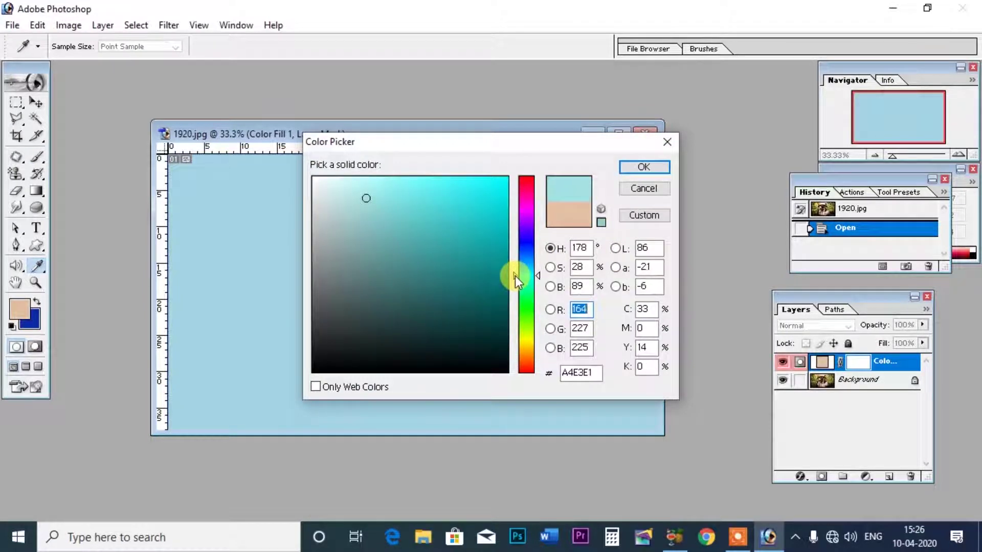
pyautogui.click(480, 221)
pyautogui.click(487, 236)
pyautogui.click(520, 280)
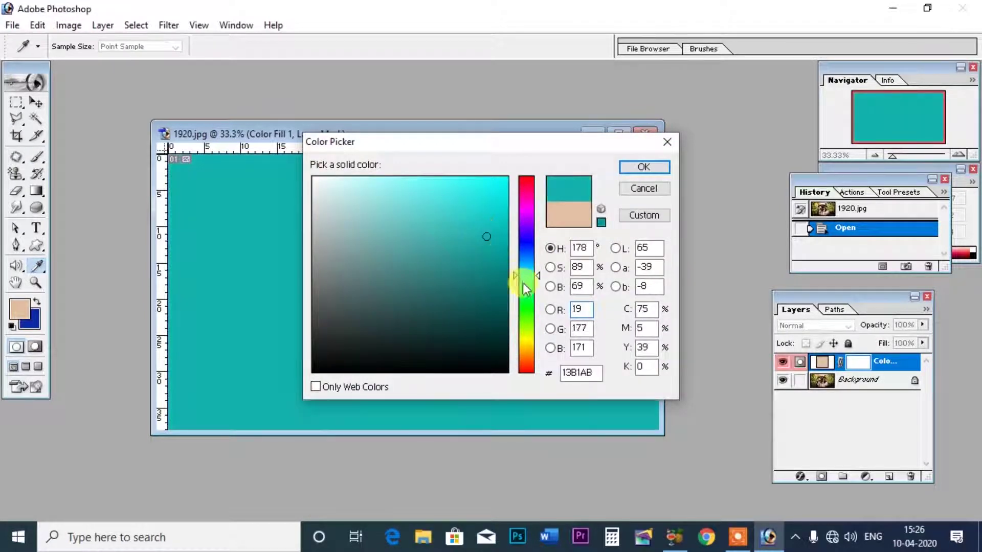
pyautogui.moveTo(515, 297)
pyautogui.mouseDown()
pyautogui.moveTo(515, 274)
pyautogui.moveTo(515, 307)
pyautogui.moveTo(530, 263)
pyautogui.mouseUp()
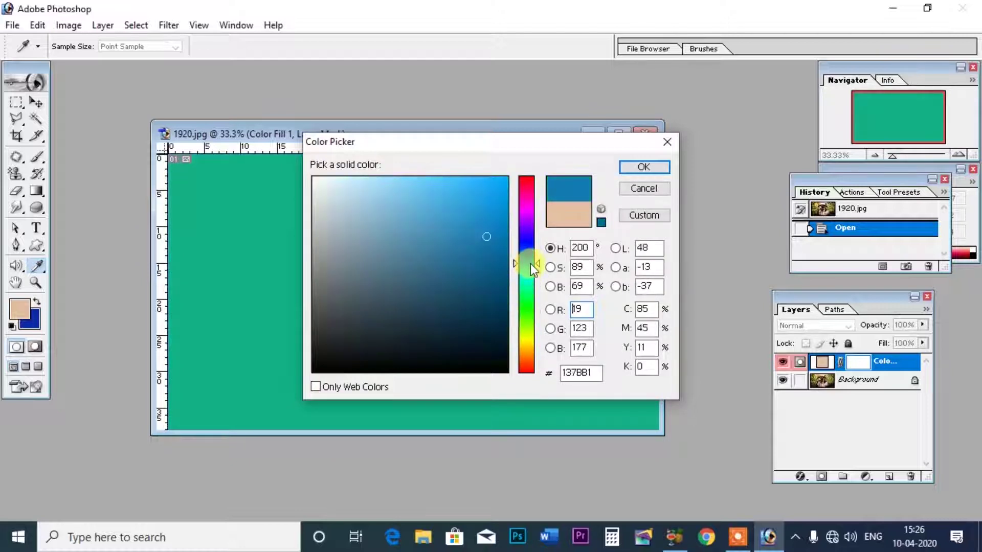
pyautogui.click(494, 225)
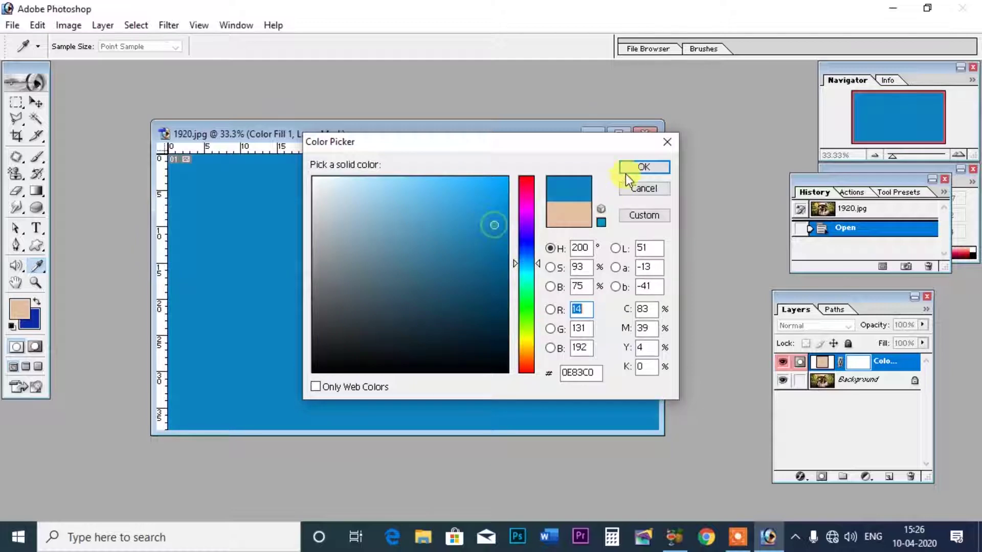
pyautogui.click(644, 168)
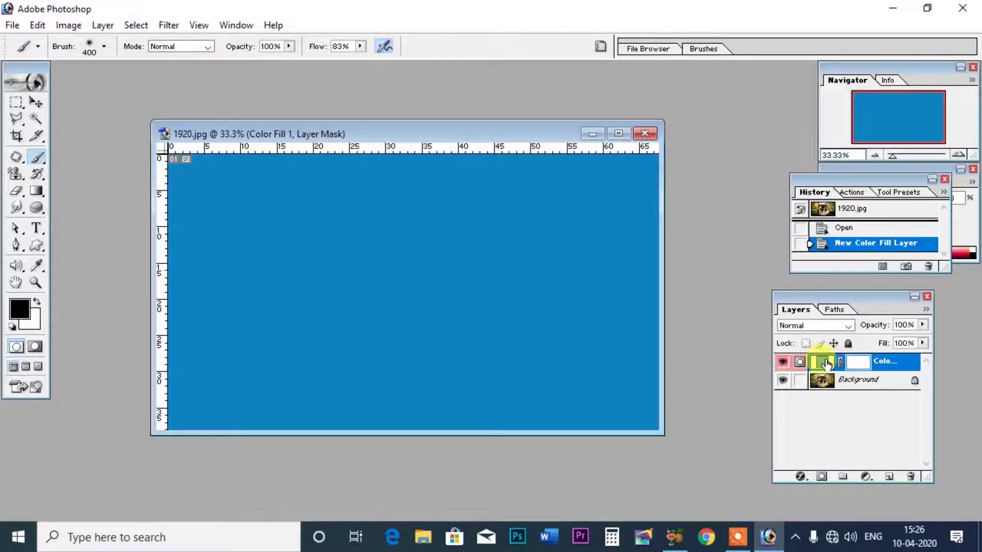
pyautogui.click(783, 362)
pyautogui.click(782, 363)
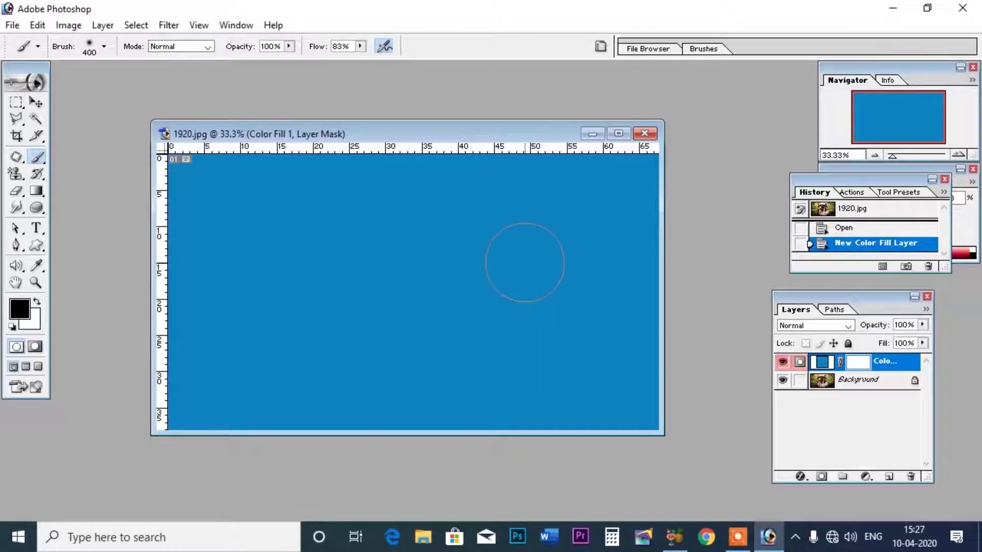
pyautogui.click(783, 361)
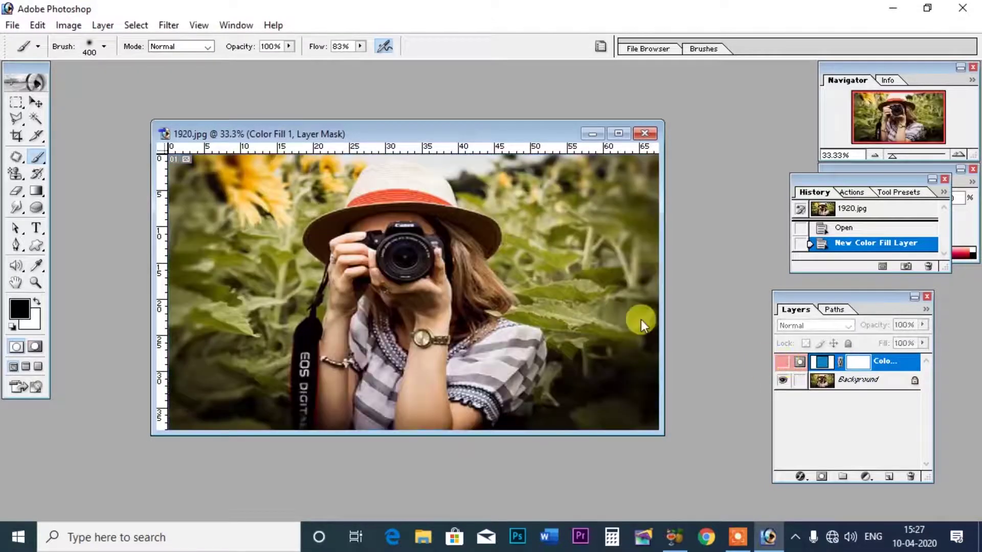
pyautogui.click(783, 363)
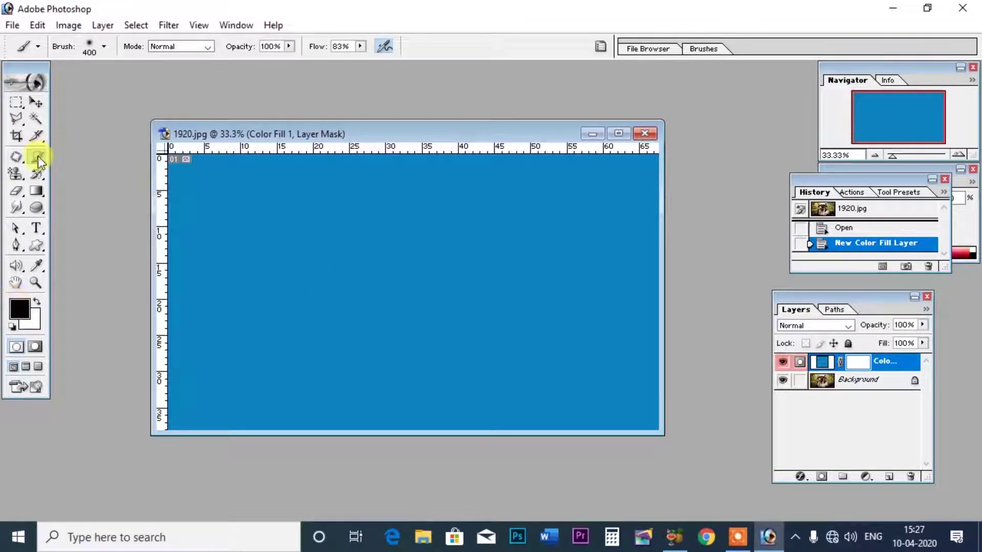
# Step: Paint black on the fill mask to reveal the camera, hat, hair and scarf
pyautogui.moveTo(379, 287); pyautogui.dragTo(540, 216)
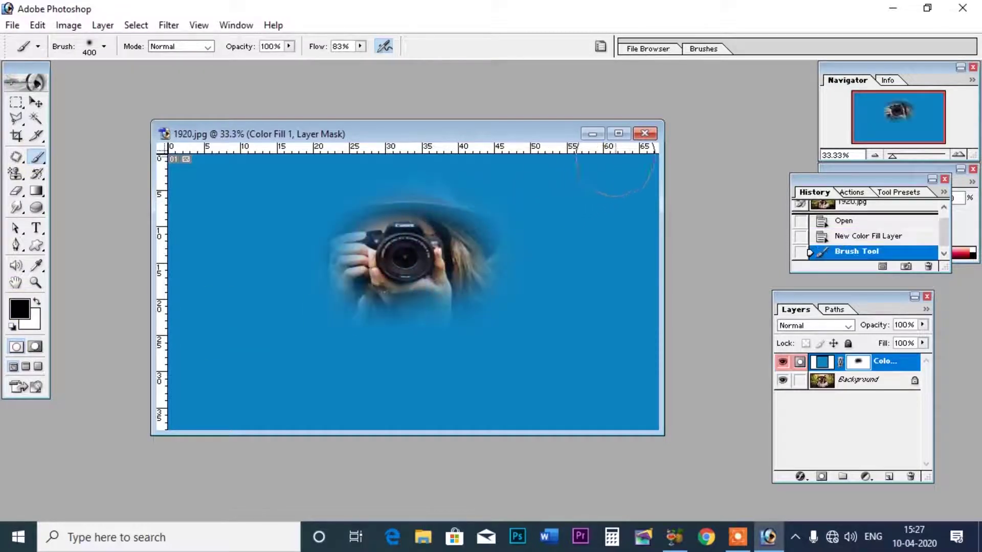
pyautogui.click(618, 133)
pyautogui.hotkey('ctrl', '0')
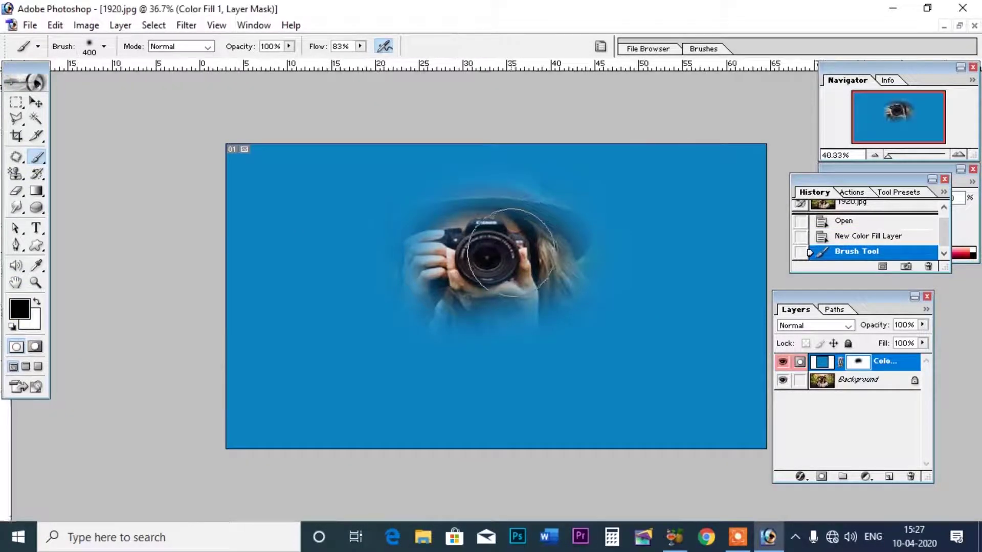
pyautogui.scroll(1, 511, 252)
pyautogui.scroll(1, 508, 222)
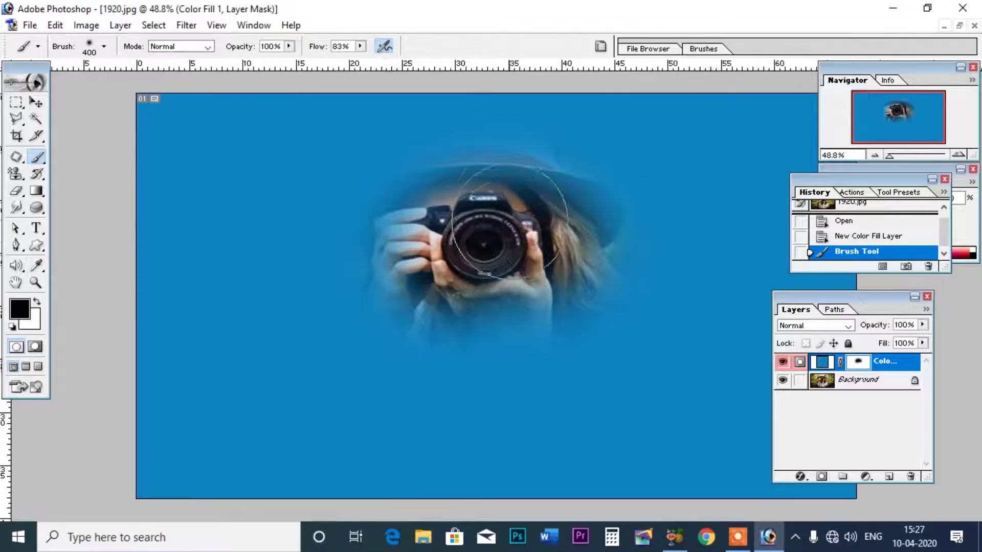
pyautogui.moveTo(510, 223); pyautogui.dragTo(549, 210)
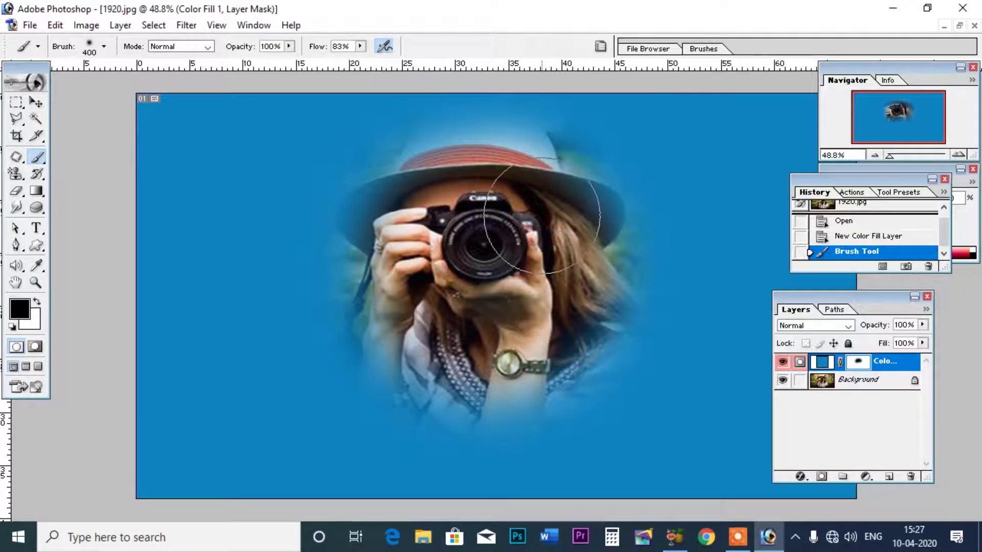
pyautogui.moveTo(514, 149)
pyautogui.mouseDown()
pyautogui.moveTo(565, 378)
pyautogui.moveTo(439, 234)
pyautogui.mouseUp()
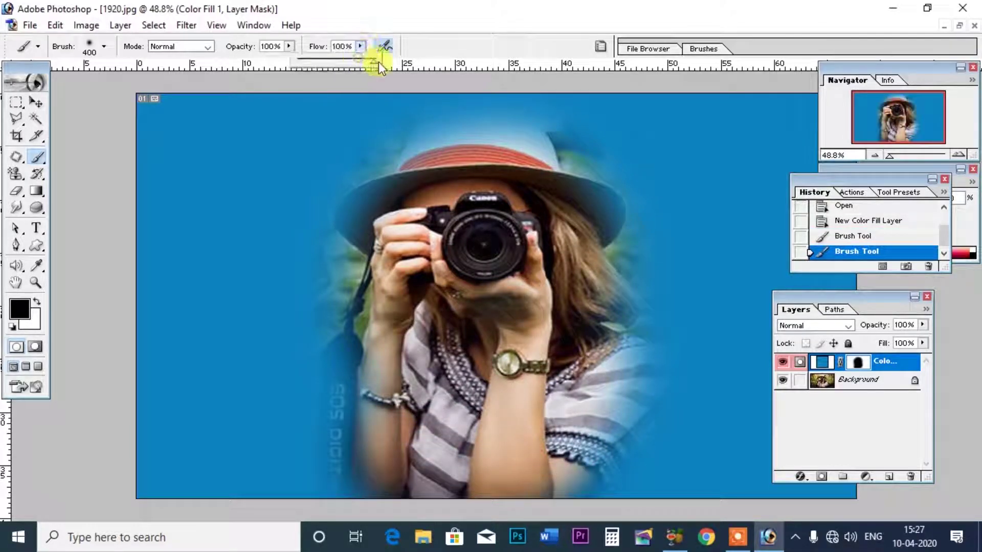
# Step: Shrink the brush to 200 and reveal the camera strap and lower-right shirt
pyautogui.press('[')
pyautogui.press('[')
pyautogui.press('[')
pyautogui.press('[')
pyautogui.moveTo(394, 233)
pyautogui.mouseDown()
pyautogui.moveTo(343, 483)
pyautogui.moveTo(640, 439)
pyautogui.moveTo(453, 120)
pyautogui.moveTo(369, 215)
pyautogui.mouseUp()
pyautogui.moveTo(626, 345); pyautogui.dragTo(670, 496)
pyautogui.click(862, 364)
pyautogui.doubleClick(863, 365)
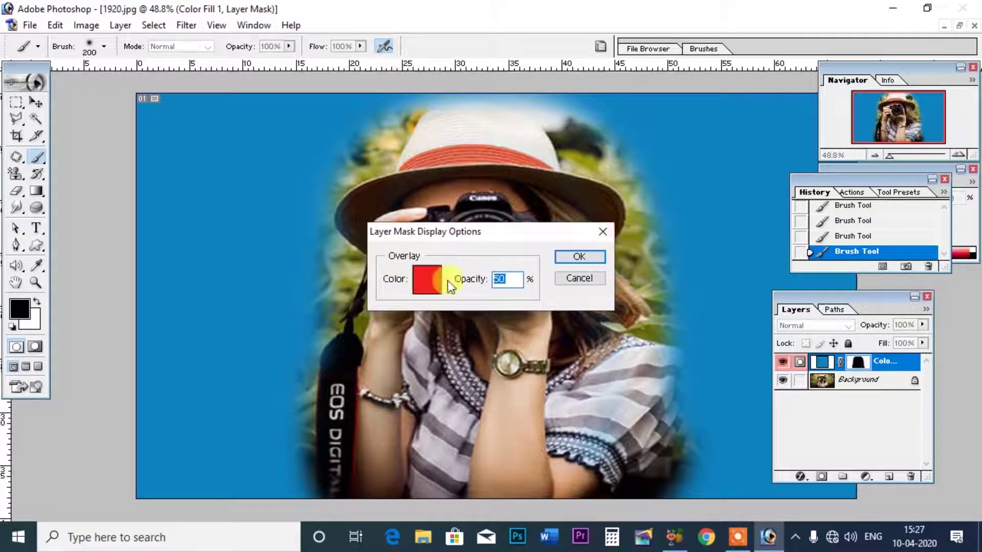
pyautogui.click(428, 279)
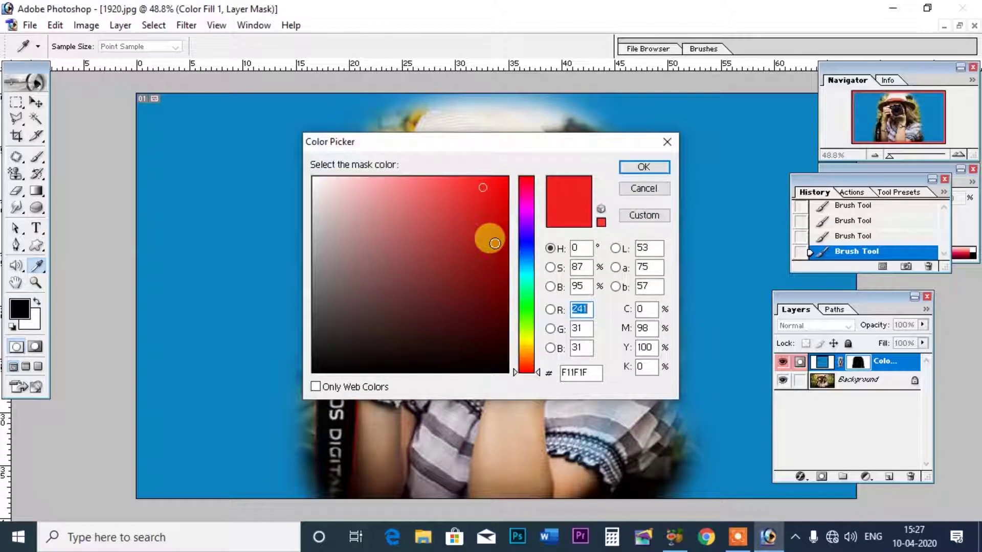
pyautogui.click(640, 167)
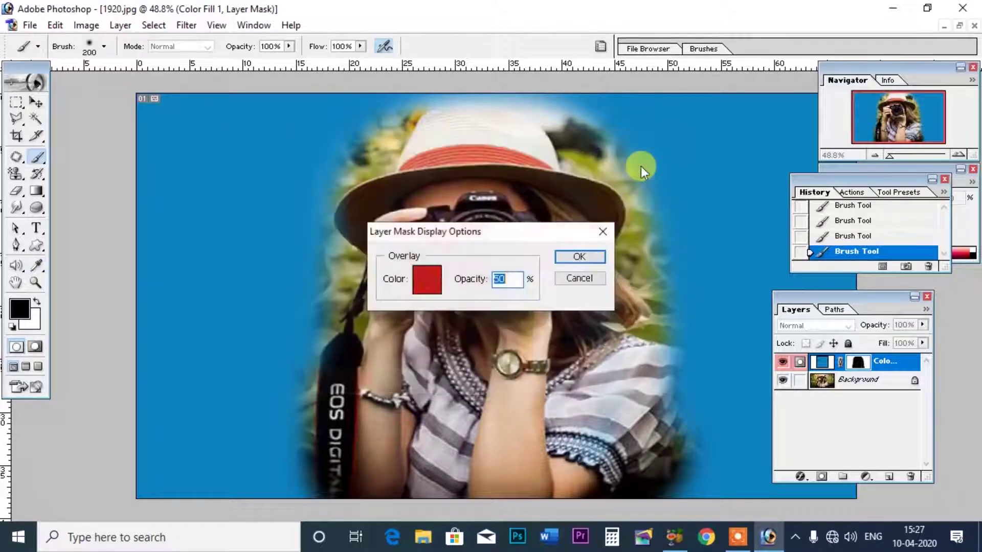
pyautogui.click(573, 255)
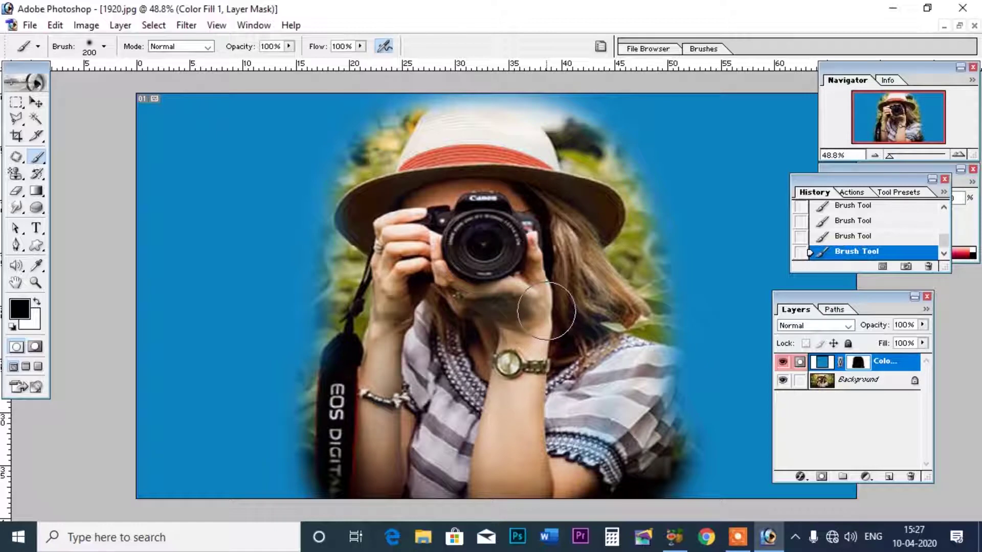
# Step: Change the Color Fill 1 colour from blue to bright green
pyautogui.doubleClick(821, 364)
pyautogui.click(485, 208)
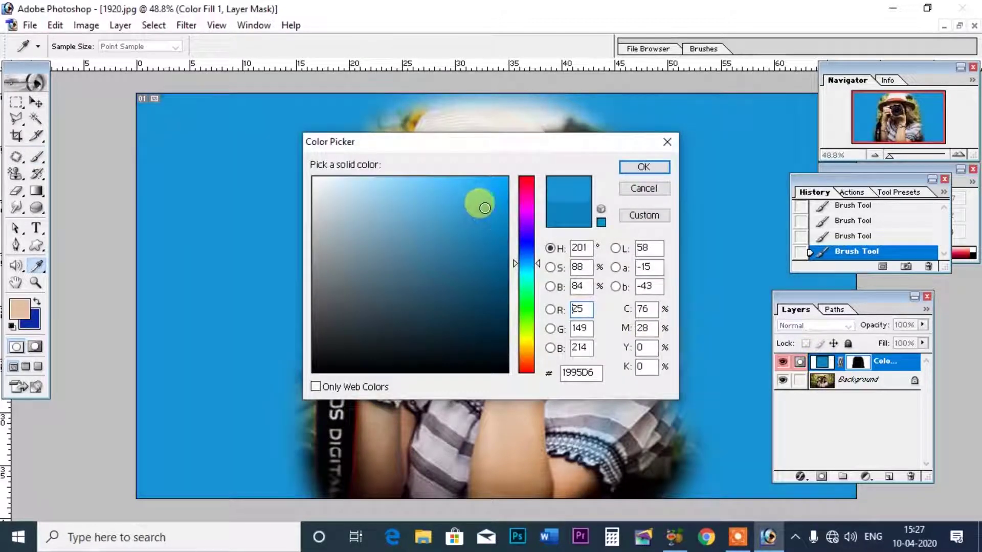
pyautogui.moveTo(522, 261)
pyautogui.mouseDown()
pyautogui.moveTo(526, 352)
pyautogui.moveTo(526, 315)
pyautogui.mouseUp()
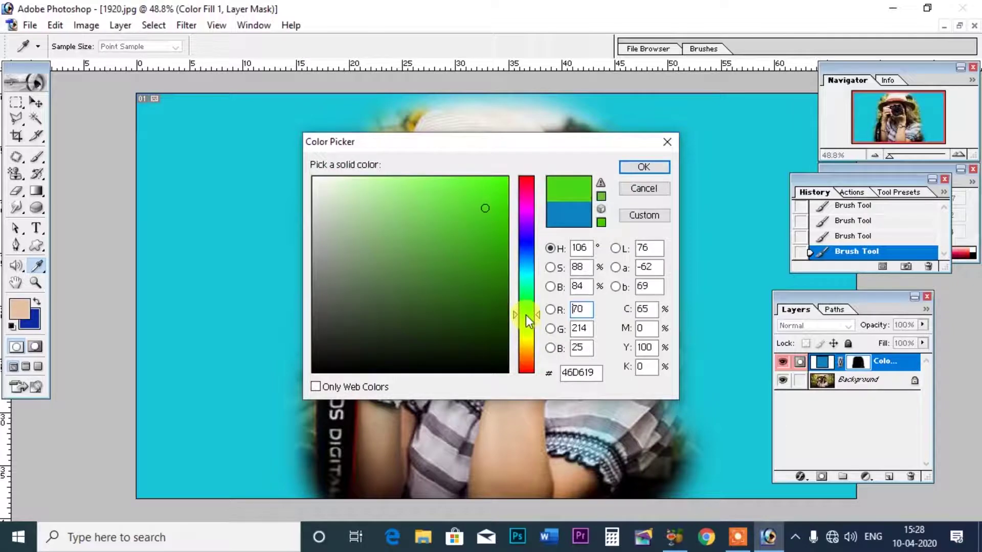
pyautogui.click(486, 234)
pyautogui.click(643, 167)
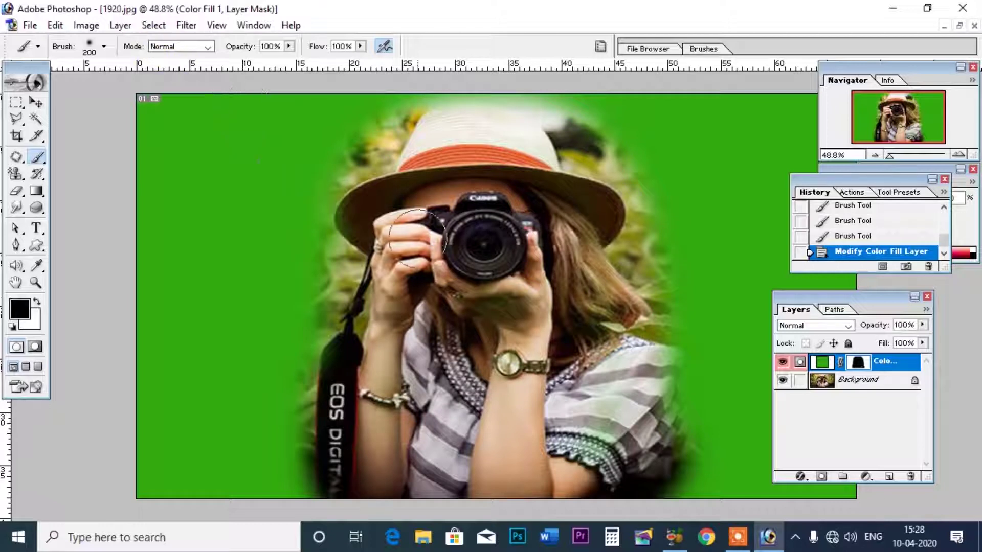
# Step: Change the fill colour from green to bright pink
pyautogui.doubleClick(823, 364)
pyautogui.moveTo(527, 313); pyautogui.dragTo(529, 196)
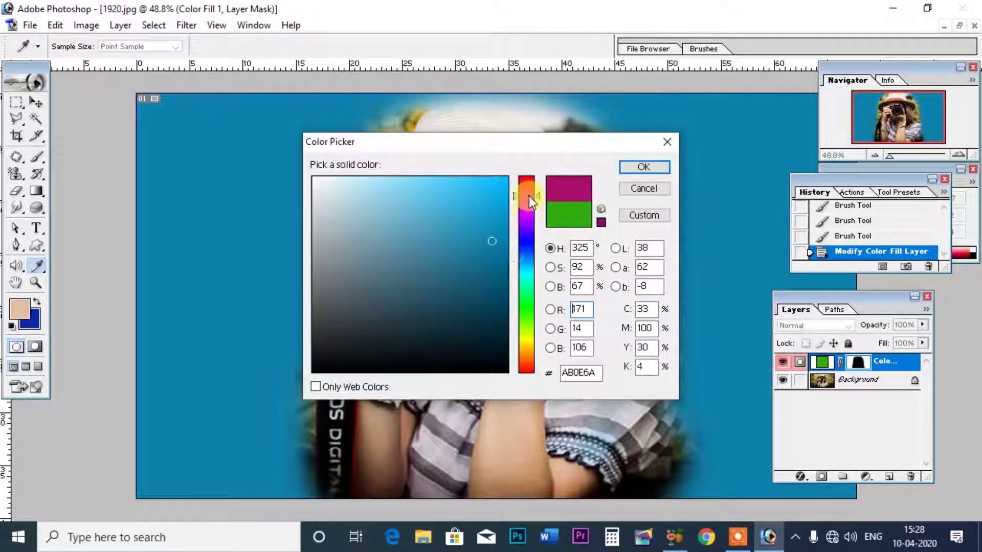
pyautogui.click(477, 183)
pyautogui.click(643, 167)
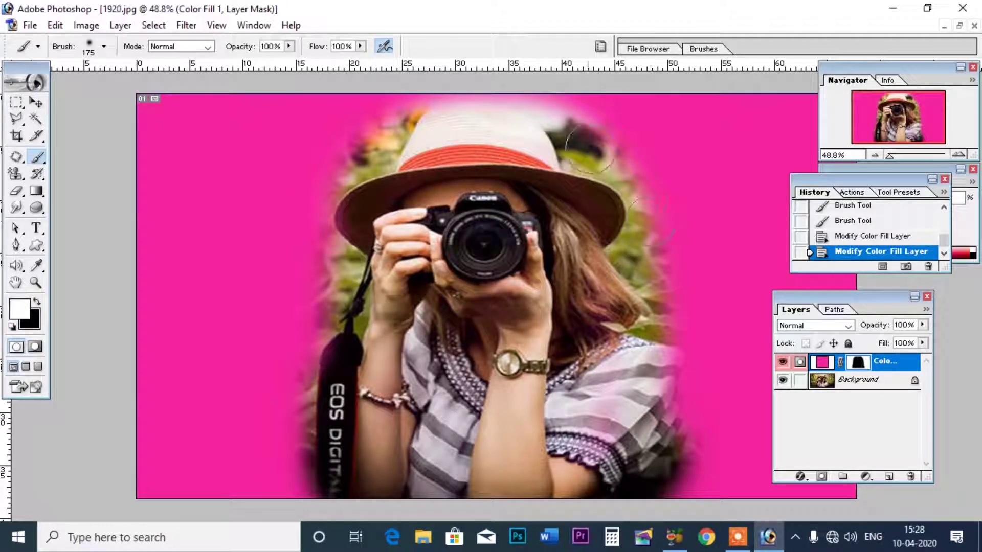
# Step: Paint white on the mask so pink covers the background around the hat and hair
pyautogui.moveTo(591, 150); pyautogui.dragTo(648, 256)
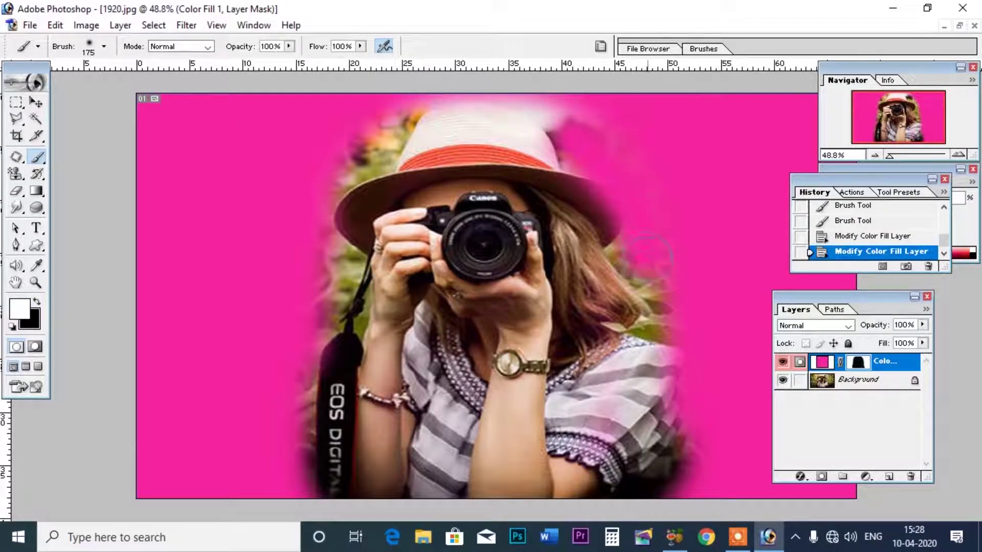
pyautogui.moveTo(649, 256); pyautogui.dragTo(653, 343)
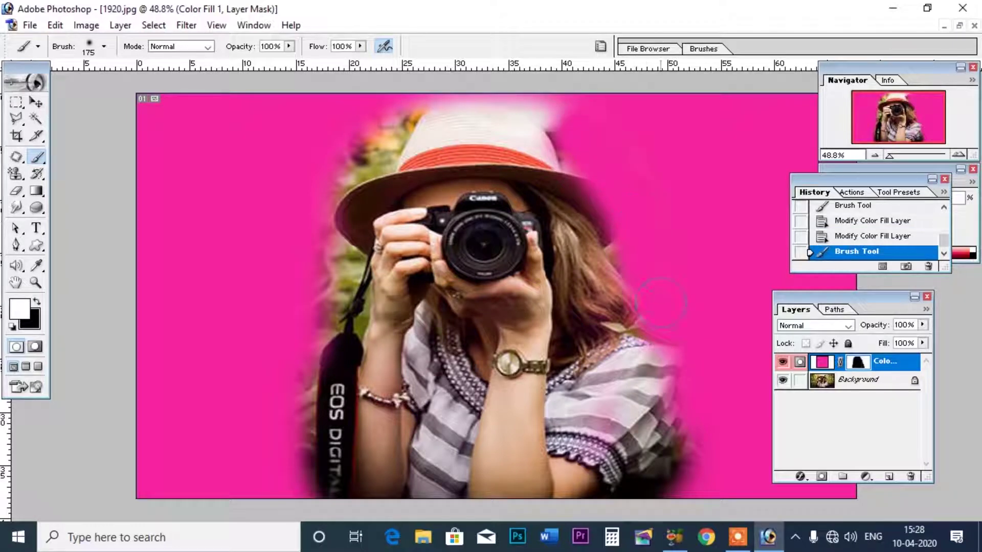
pyautogui.moveTo(588, 126)
pyautogui.mouseDown()
pyautogui.moveTo(343, 158)
pyautogui.moveTo(274, 488)
pyautogui.moveTo(279, 317)
pyautogui.mouseUp()
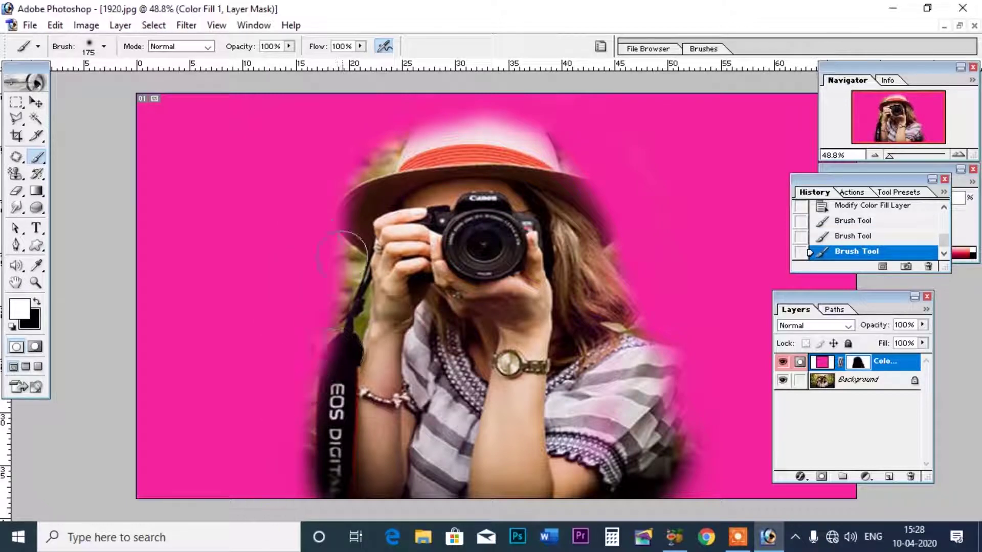
# Step: With black at 71% flow, reveal the left hair and camera strap, undoing one stroke
pyautogui.click(37, 302)
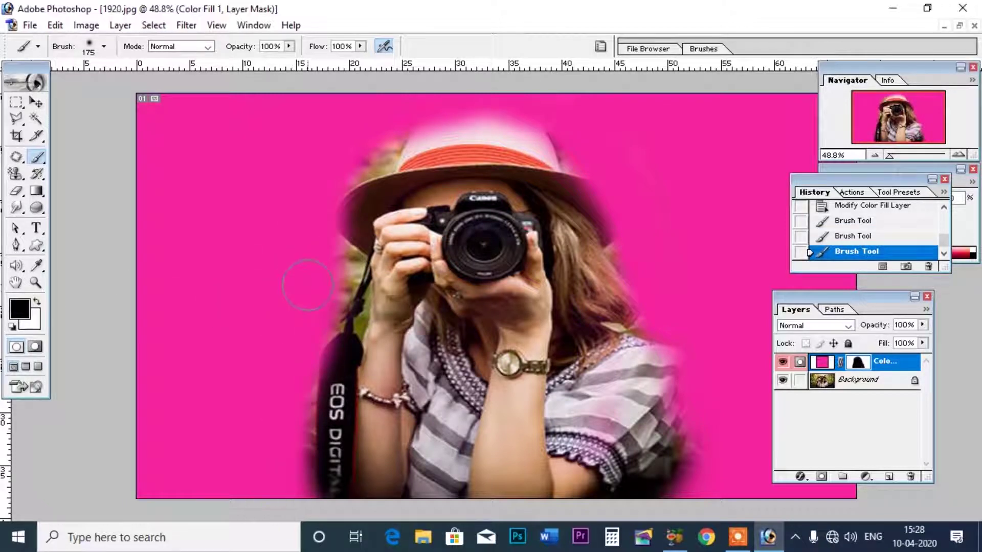
pyautogui.click(290, 46)
pyautogui.click(360, 46)
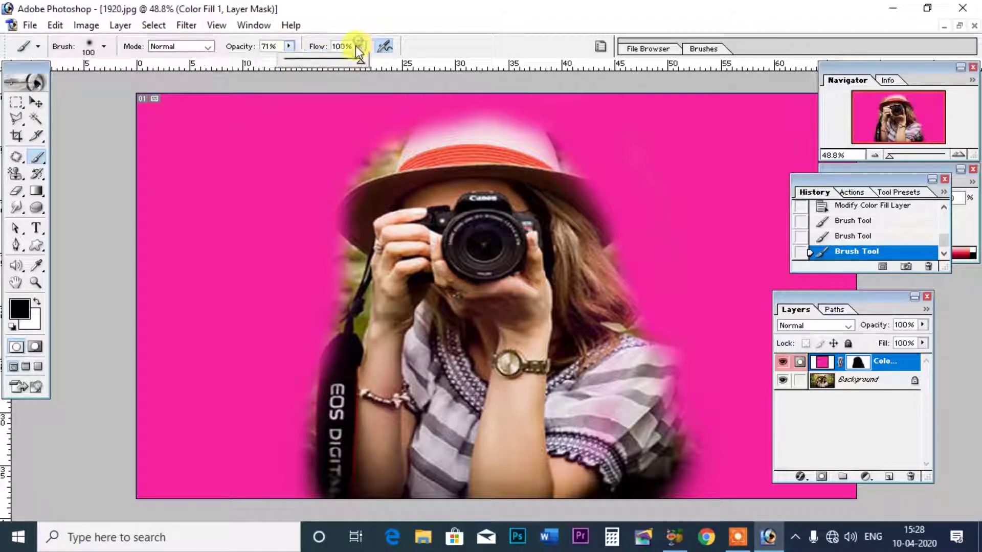
pyautogui.moveTo(357, 62); pyautogui.dragTo(338, 62)
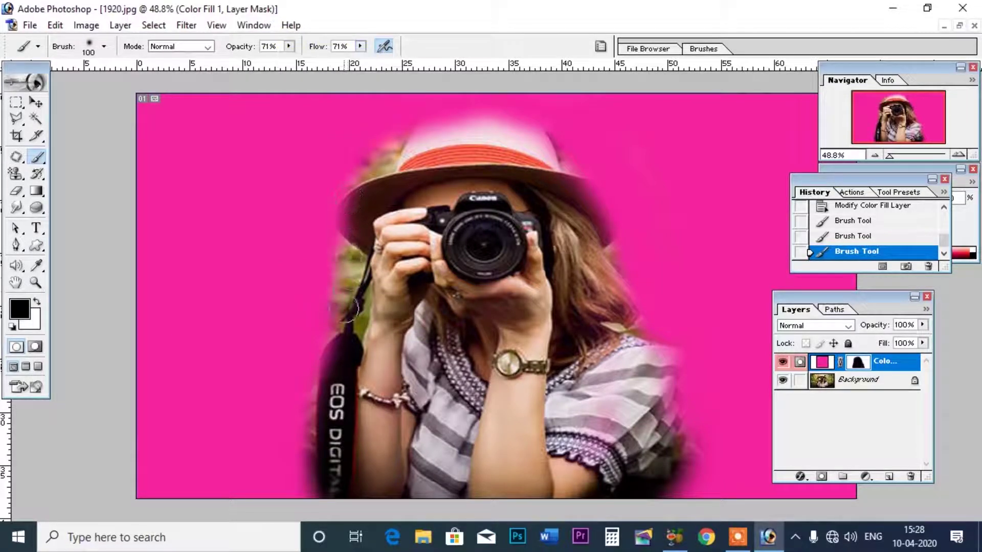
pyautogui.moveTo(347, 251); pyautogui.dragTo(352, 304)
pyautogui.moveTo(328, 352); pyautogui.dragTo(307, 476)
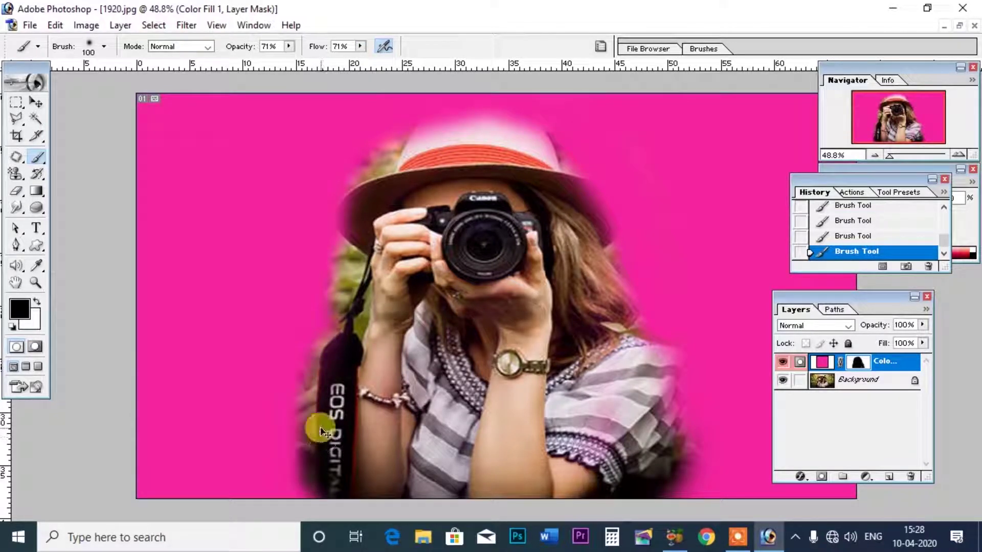
pyautogui.hotkey('ctrl', 'z')
pyautogui.moveTo(332, 357); pyautogui.dragTo(330, 432)
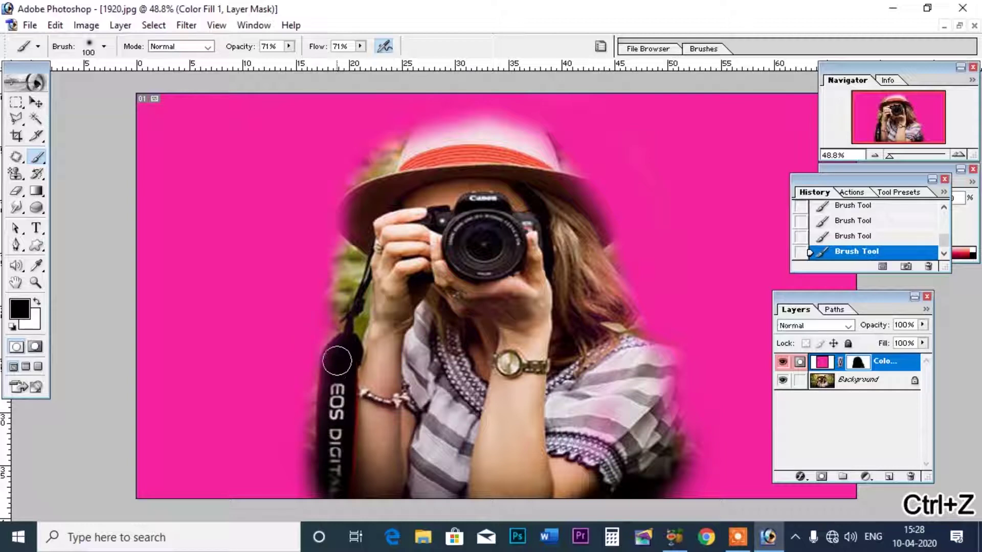
# Step: Switch back to white and paint pink over the strap's left edge
pyautogui.click(41, 301)
pyautogui.moveTo(307, 391); pyautogui.dragTo(306, 513)
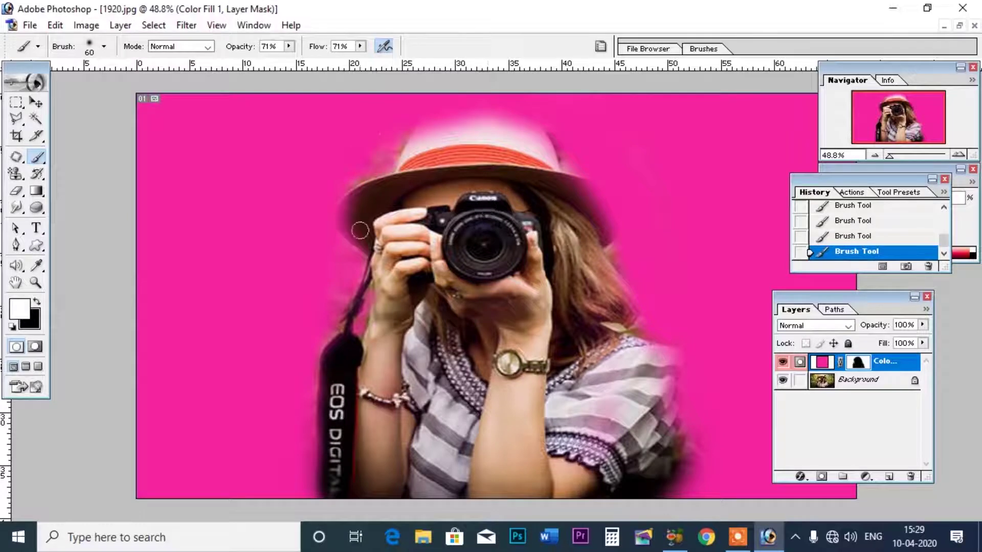
pyautogui.click(121, 25)
pyautogui.moveTo(159, 138)
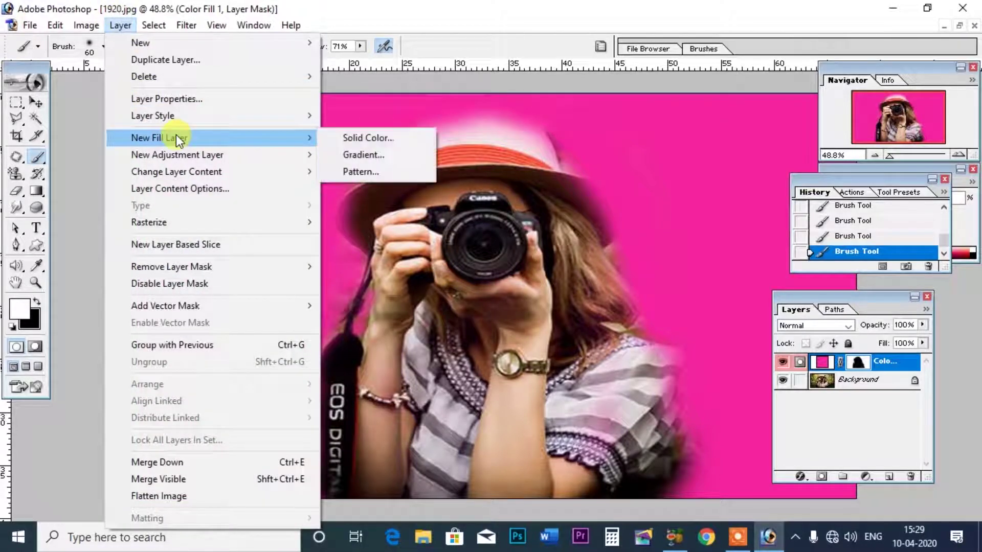
pyautogui.click(370, 154)
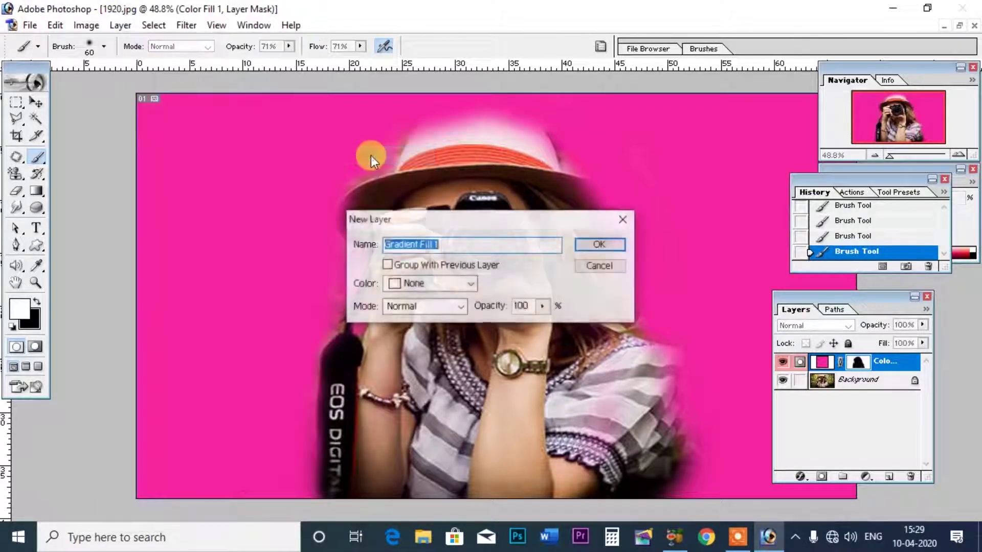
pyautogui.click(699, 186)
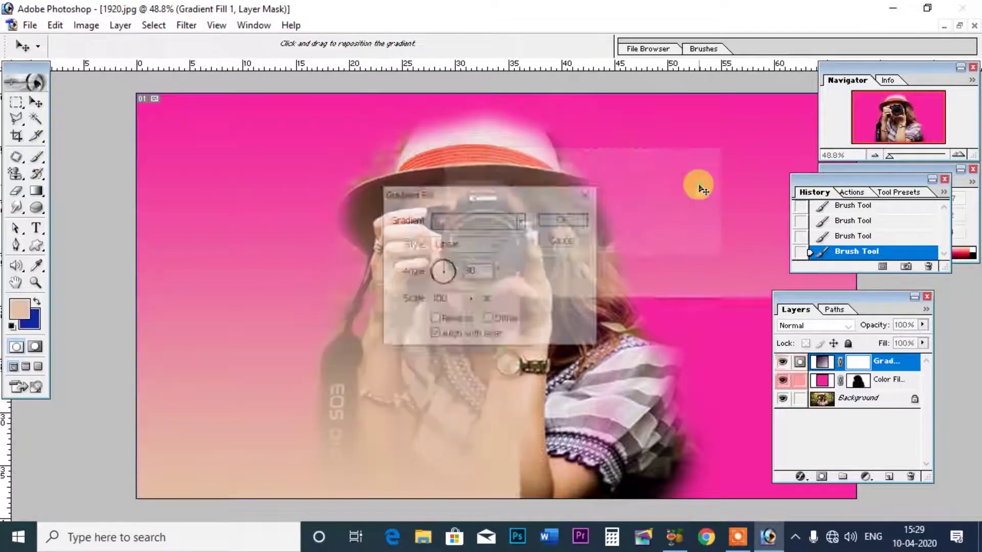
pyautogui.click(522, 220)
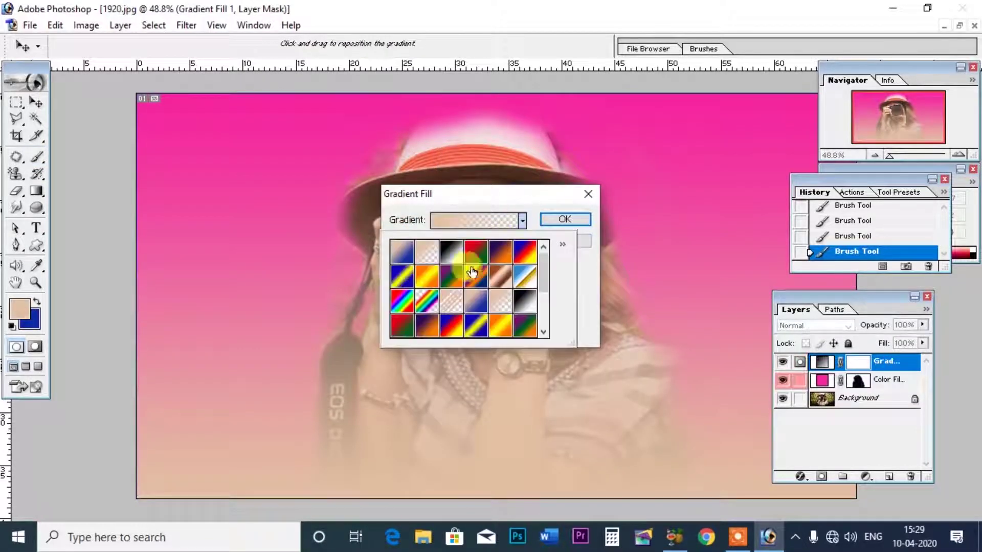
pyautogui.click(475, 254)
pyautogui.click(451, 276)
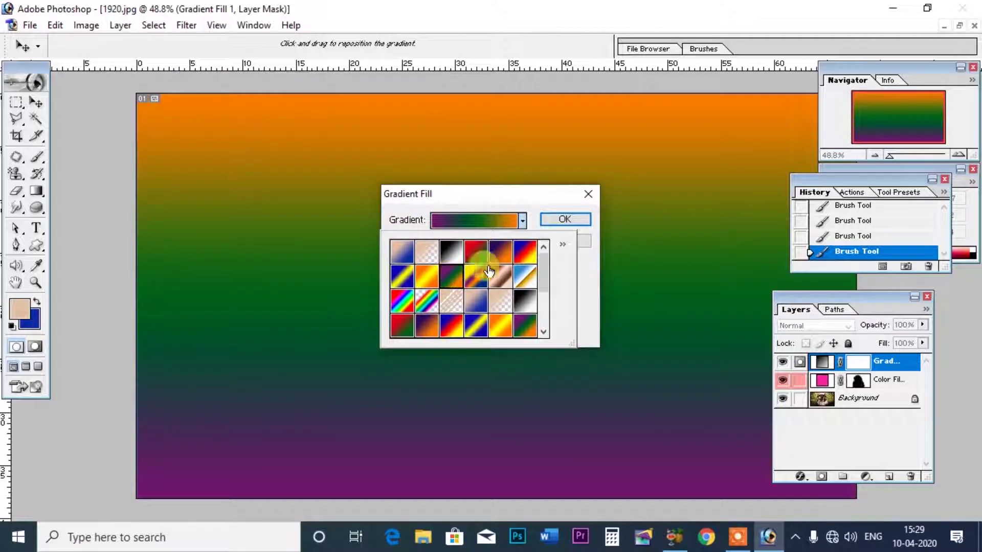
pyautogui.click(565, 220)
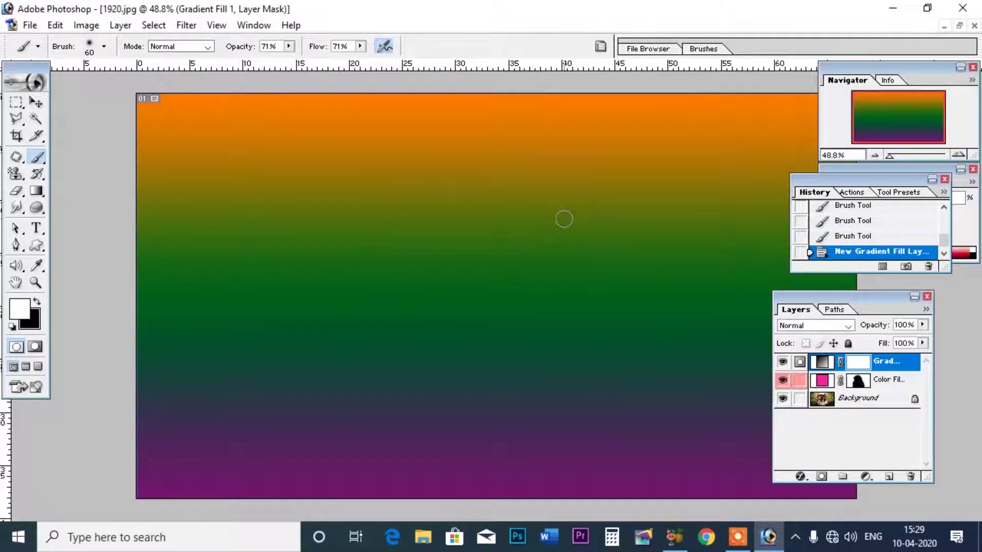
pyautogui.press(']')
pyautogui.press(']')
pyautogui.press(']')
pyautogui.press(']')
pyautogui.press(']')
pyautogui.moveTo(452, 233); pyautogui.dragTo(603, 404)
pyautogui.click(781, 397)
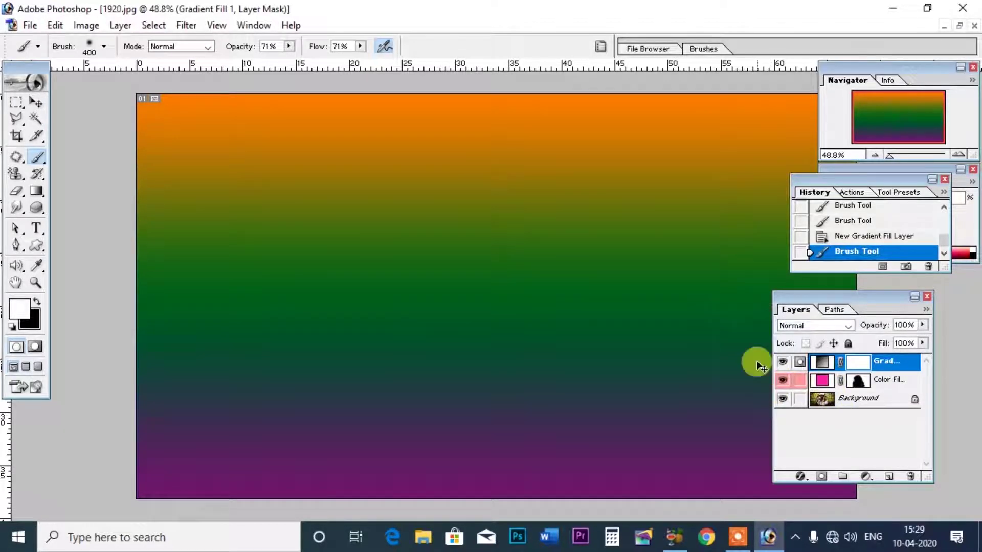
pyautogui.hotkey('ctrl', 'z')
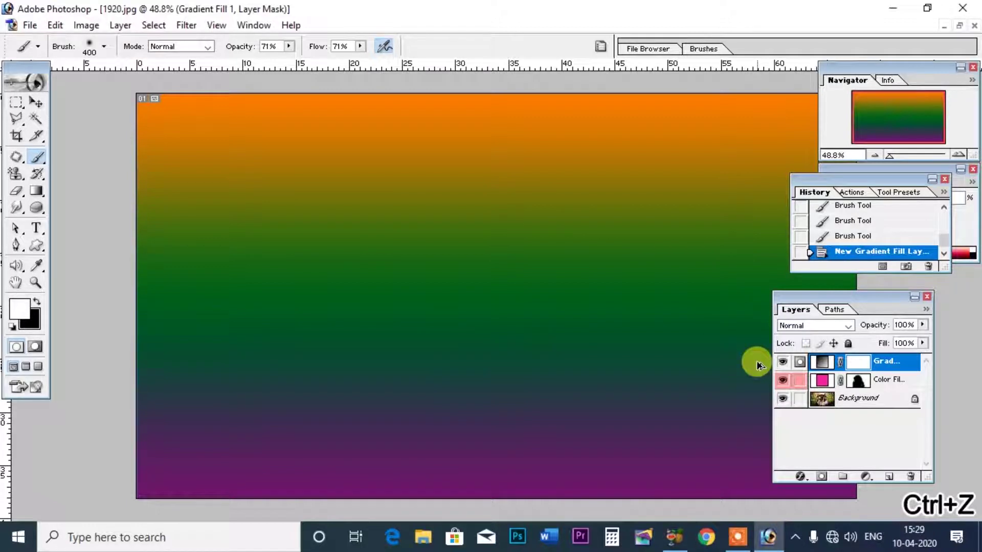
pyautogui.hotkey('ctrl', 'alt', 'z')
# Step: Delete the Color Fill 1 layer, discarding its mask first
pyautogui.moveTo(870, 362)
pyautogui.mouseDown()
pyautogui.moveTo(921, 450)
pyautogui.moveTo(911, 477)
pyautogui.mouseUp()
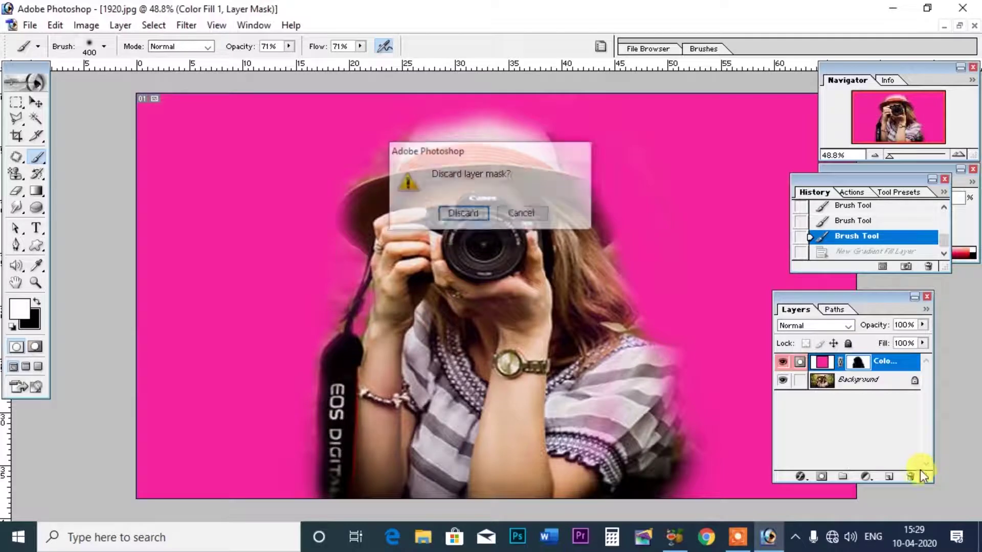
pyautogui.click(454, 212)
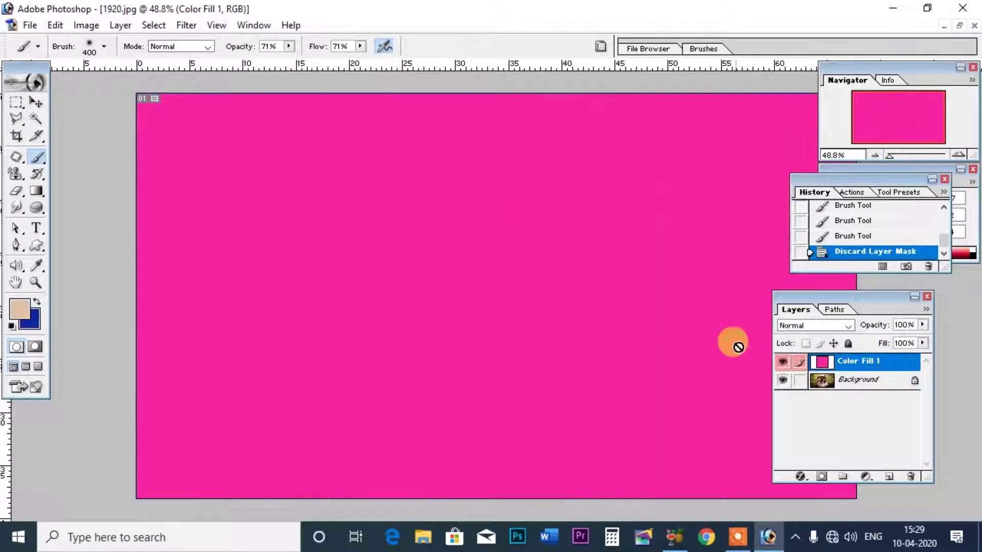
pyautogui.moveTo(851, 362); pyautogui.dragTo(911, 476)
pyautogui.click(118, 25)
pyautogui.moveTo(158, 139)
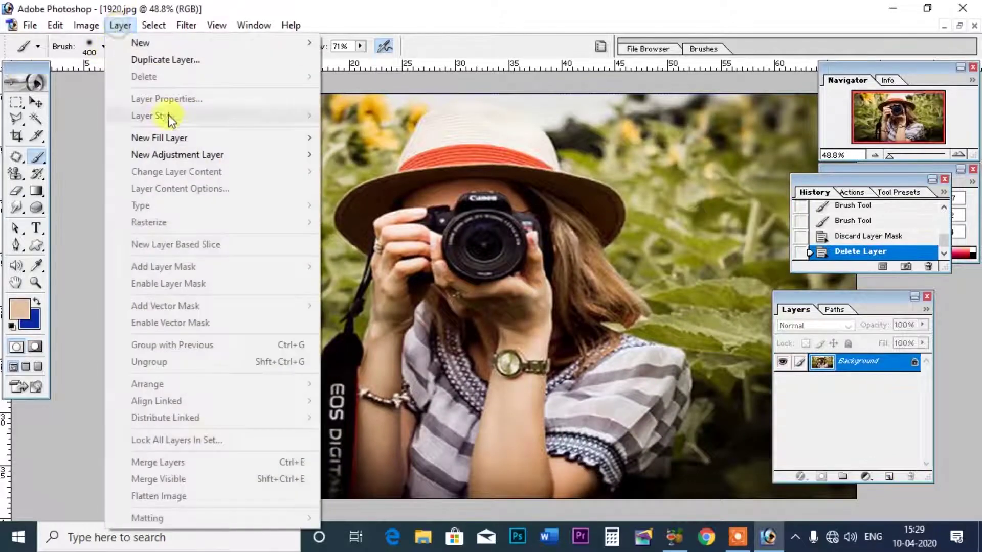
# Step: Add a Gradient Fill layer using the orange-green-purple preset
pyautogui.click(379, 155)
pyautogui.click(686, 181)
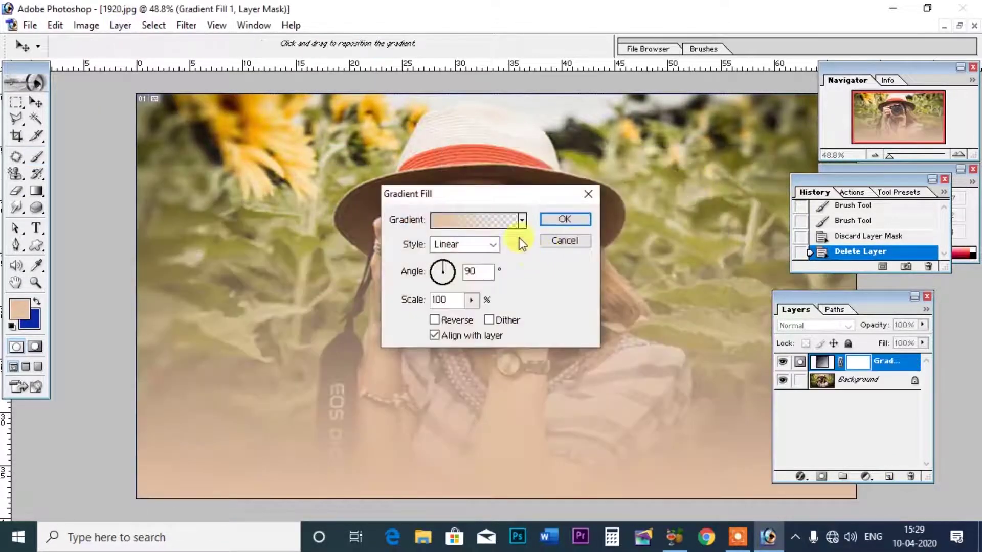
pyautogui.click(521, 220)
pyautogui.click(475, 254)
pyautogui.click(451, 275)
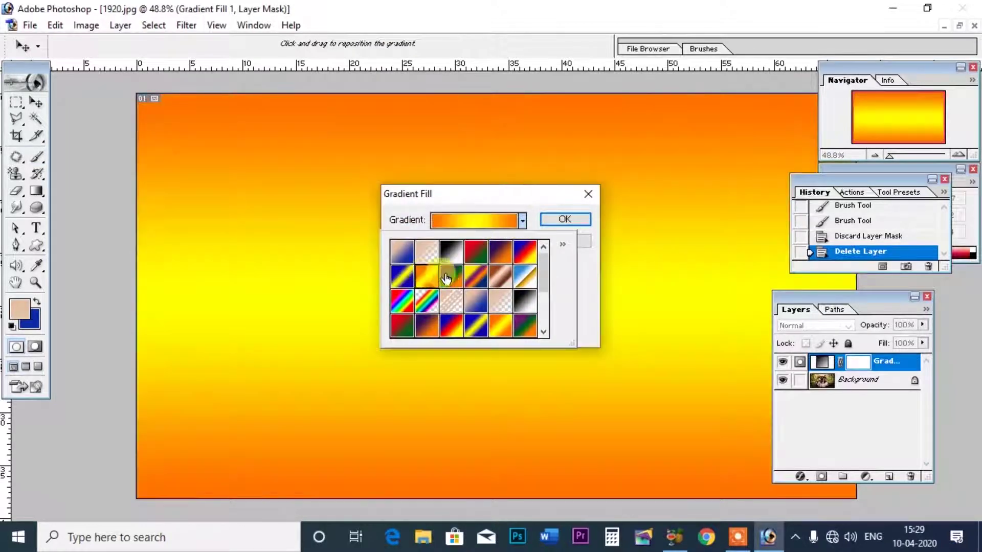
pyautogui.click(448, 272)
pyautogui.click(565, 219)
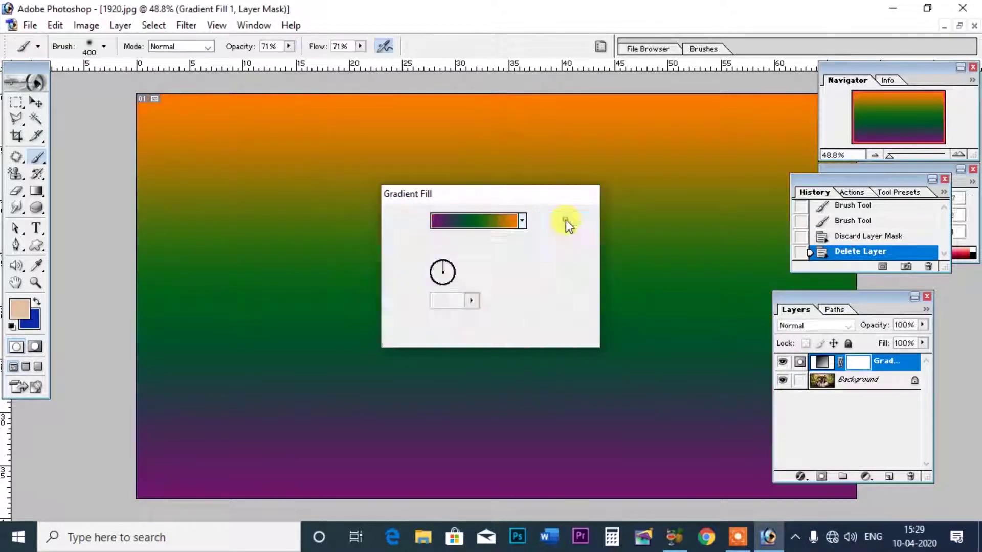
# Step: Paint black on the gradient mask to reveal the camera in the centre
pyautogui.moveTo(445, 256); pyautogui.dragTo(461, 294)
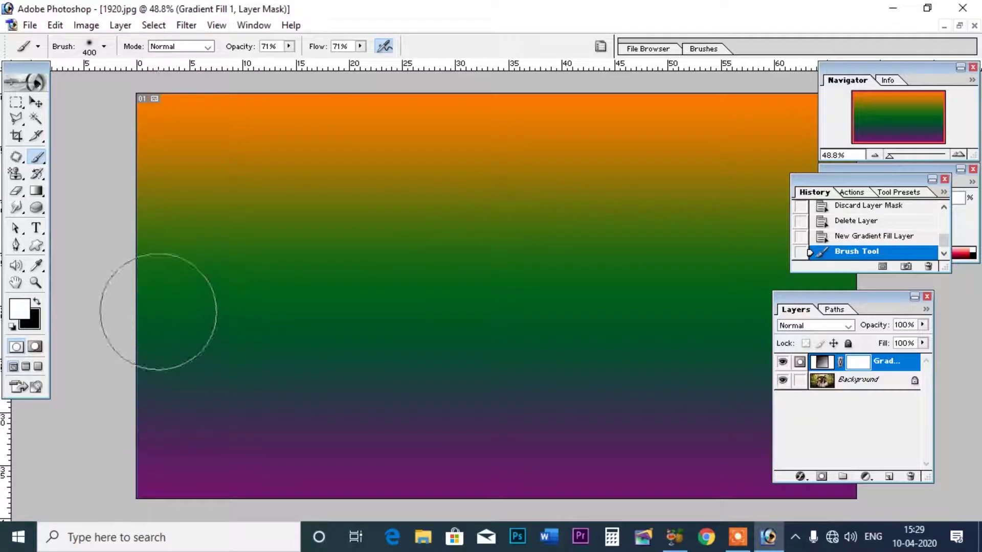
pyautogui.click(37, 304)
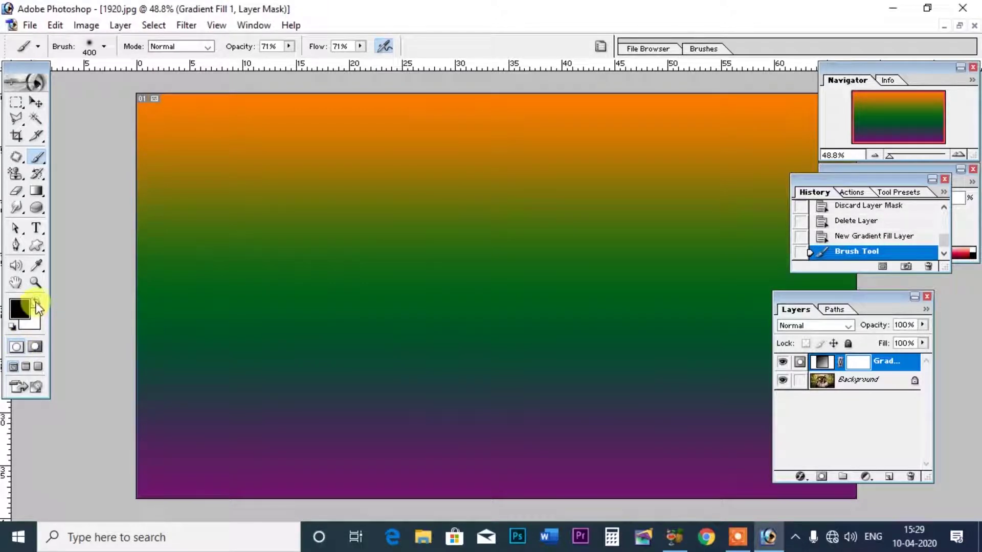
pyautogui.moveTo(518, 289)
pyautogui.mouseDown()
pyautogui.moveTo(457, 303)
pyautogui.moveTo(563, 288)
pyautogui.moveTo(530, 175)
pyautogui.moveTo(432, 286)
pyautogui.mouseUp()
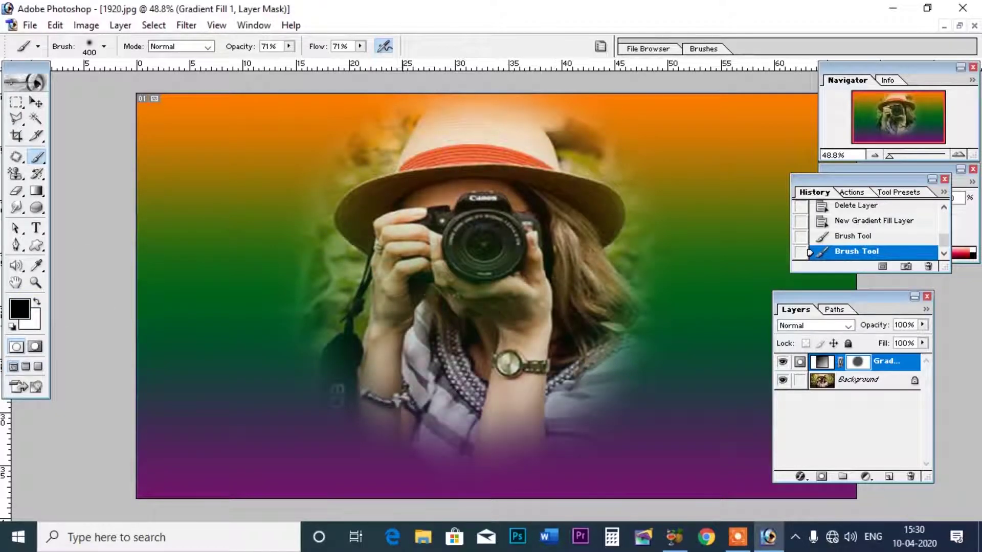
# Step: Paint black on the gradient mask over the lower torso, scarf, strap and right side
pyautogui.moveTo(394, 375)
pyautogui.mouseDown()
pyautogui.moveTo(358, 451)
pyautogui.moveTo(614, 424)
pyautogui.moveTo(340, 439)
pyautogui.moveTo(351, 466)
pyautogui.mouseUp()
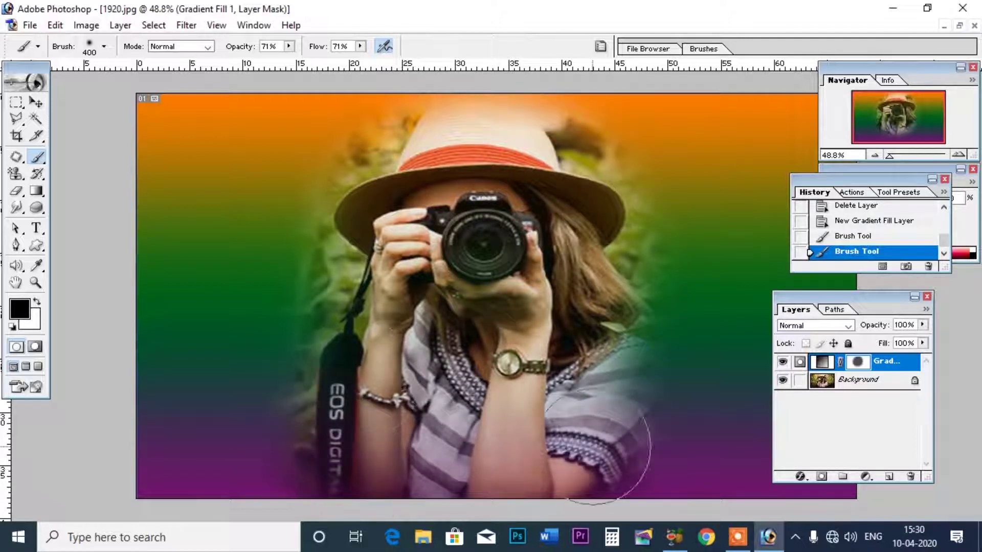
pyautogui.moveTo(583, 507); pyautogui.dragTo(634, 460)
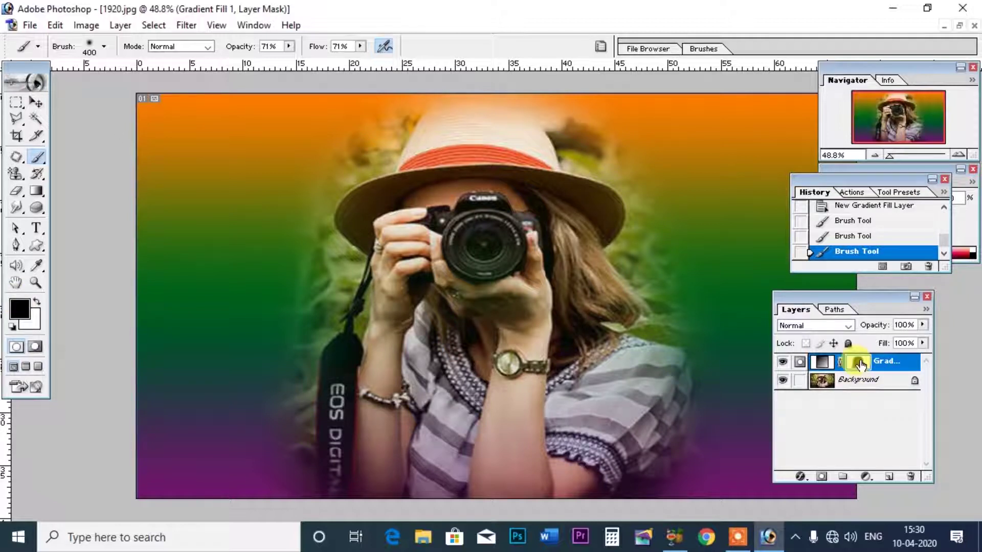
pyautogui.doubleClick(824, 364)
# Step: Preview a blue-yellow-blue preset and move the Gradient Fill dialog off the portrait
pyautogui.click(521, 220)
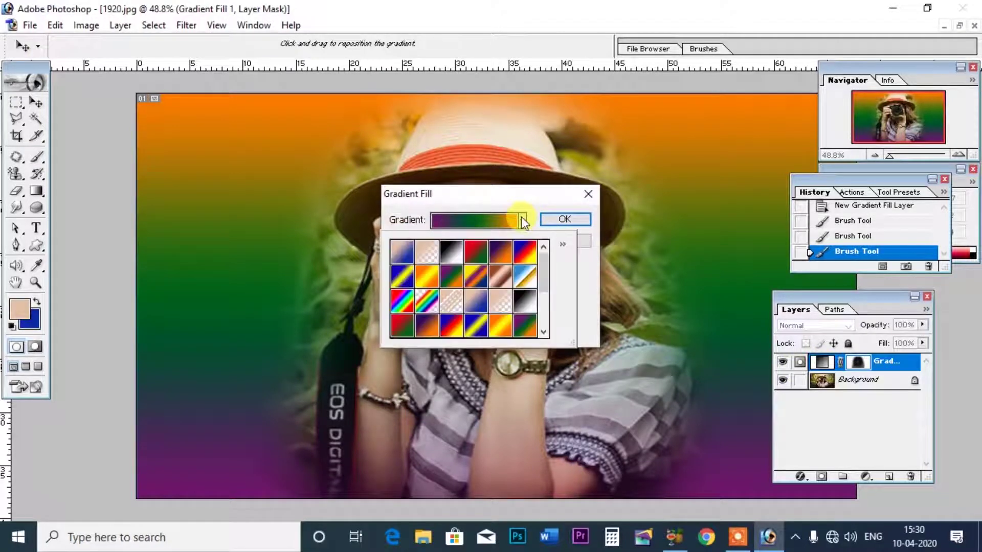
pyautogui.click(402, 276)
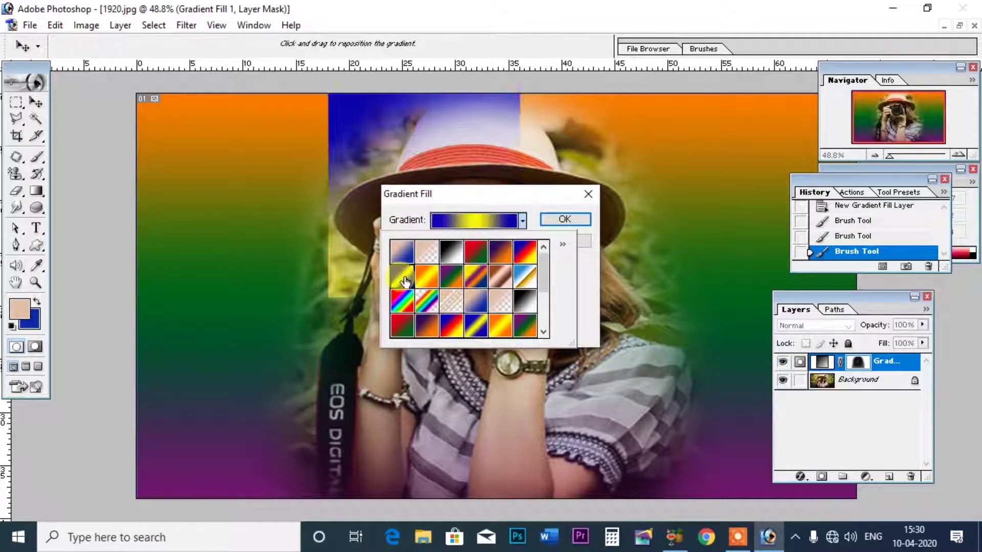
pyautogui.moveTo(552, 193)
pyautogui.mouseDown()
pyautogui.moveTo(717, 161)
pyautogui.moveTo(767, 129)
pyautogui.mouseUp()
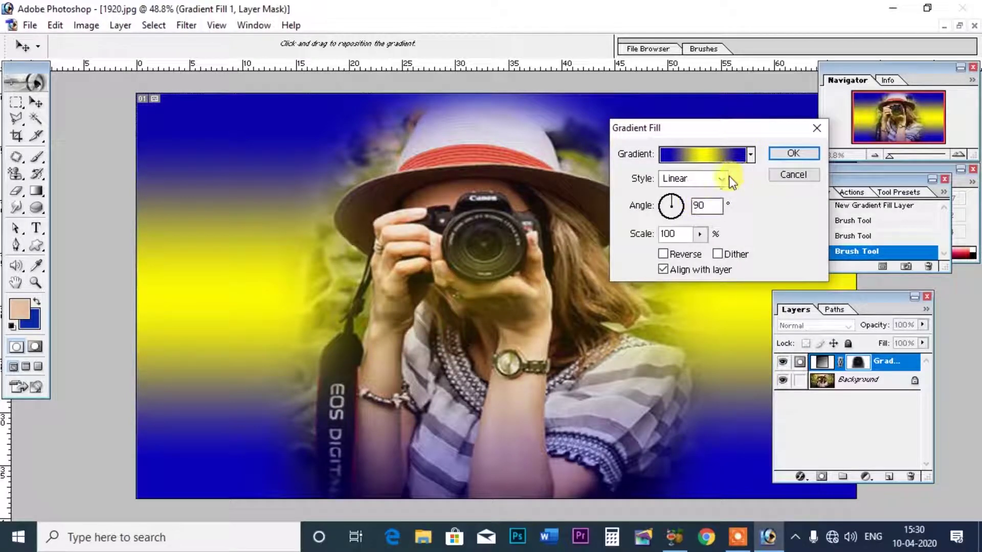
# Step: Choose the Yellow, Violet, Orange, Blue preset in the Gradient Editor and apply it
pyautogui.click(742, 156)
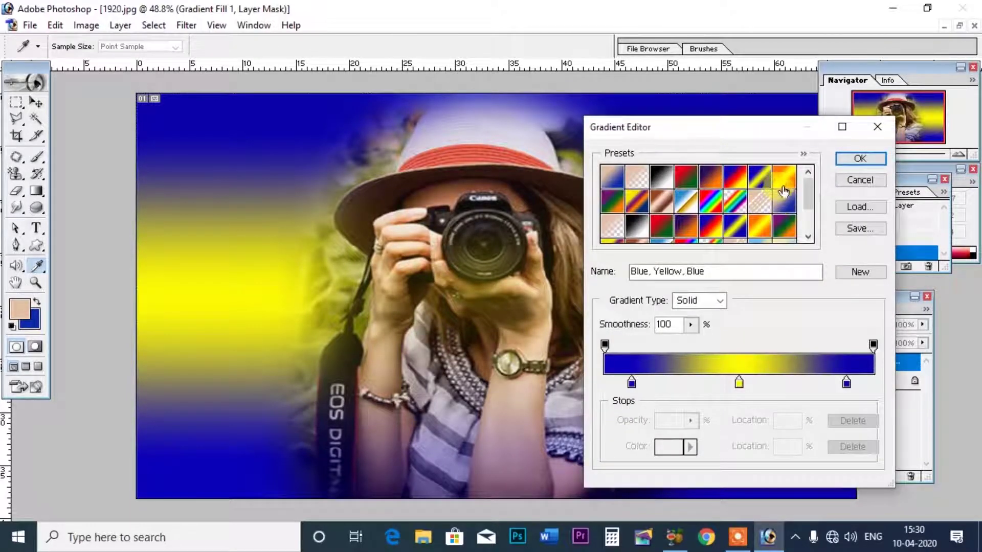
pyautogui.click(662, 224)
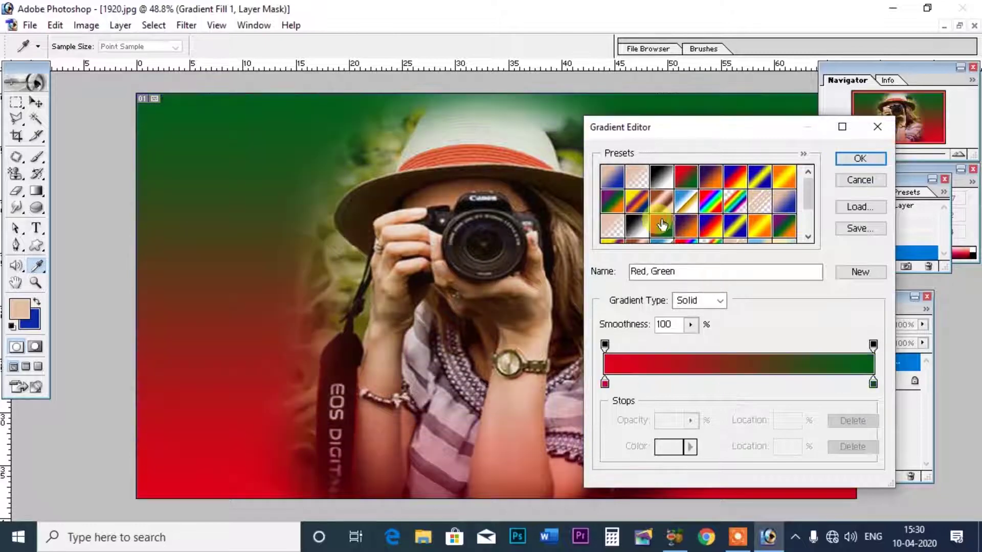
pyautogui.click(641, 205)
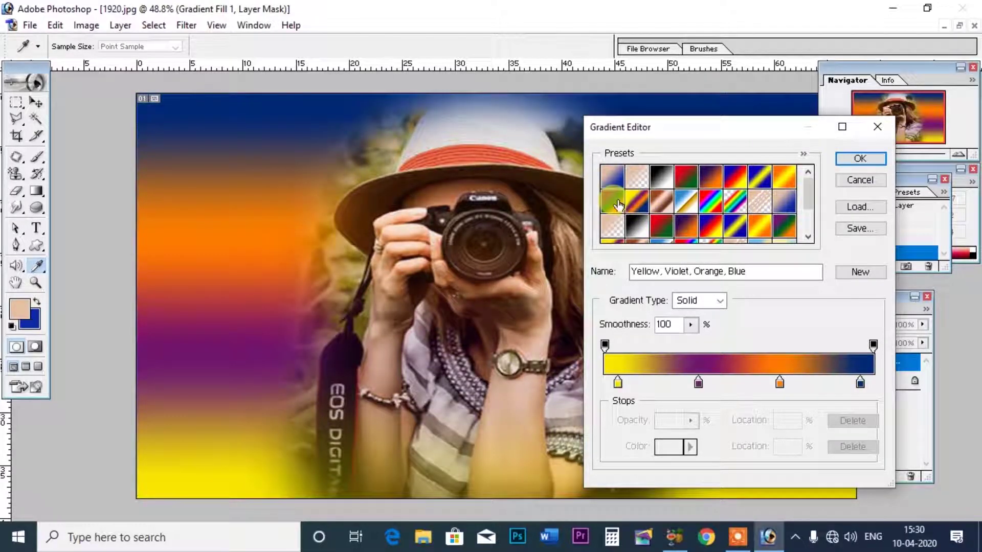
pyautogui.click(618, 205)
pyautogui.click(761, 187)
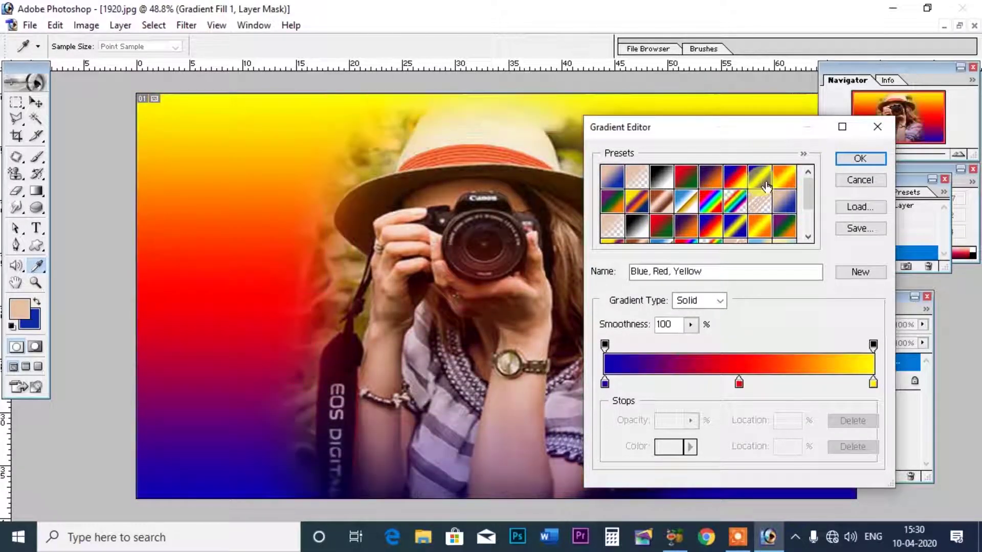
pyautogui.click(686, 226)
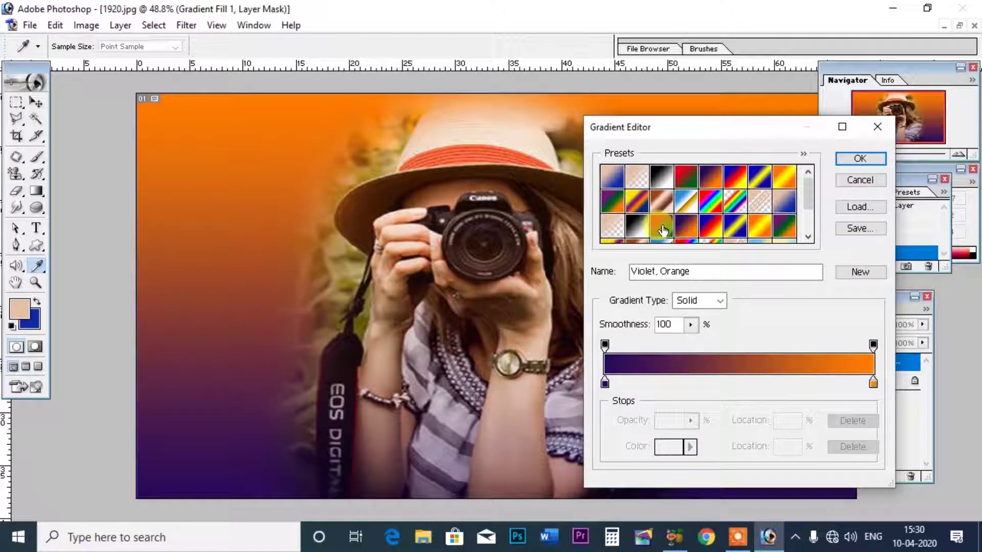
pyautogui.click(662, 228)
pyautogui.click(619, 204)
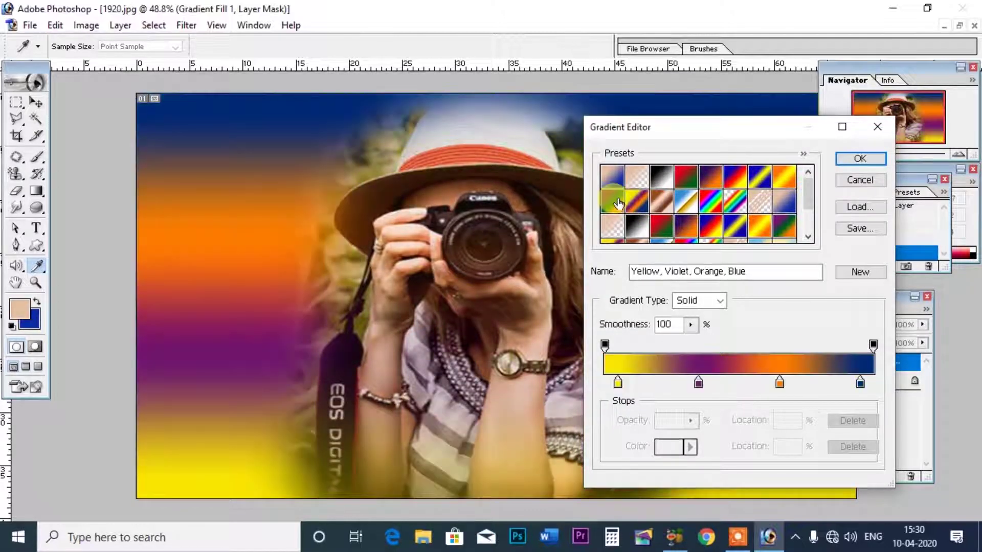
pyautogui.click(860, 159)
pyautogui.click(794, 154)
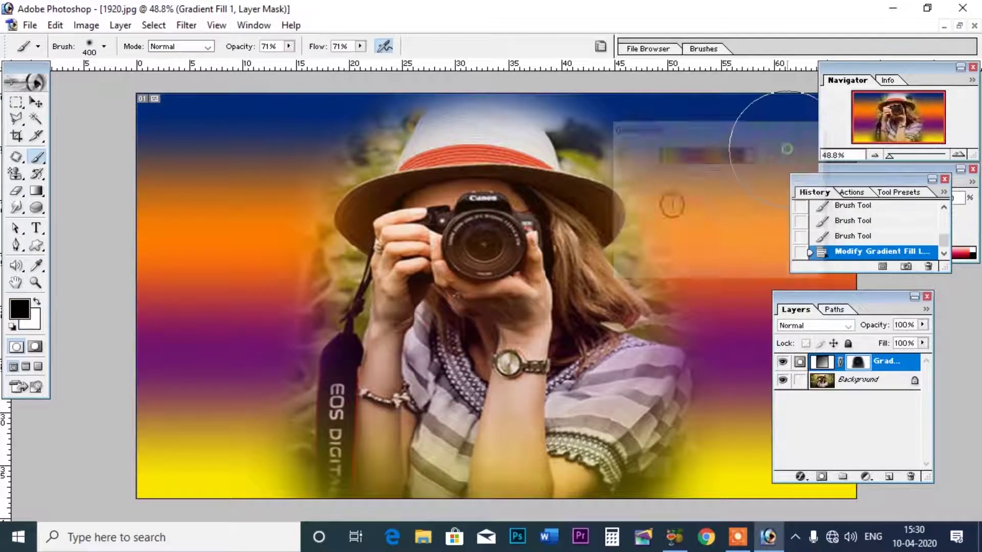
# Step: With a smaller brush, paint the gradient mask over the foliage beside the hat, restoring the hat's white top
pyautogui.press('[')
pyautogui.press('[')
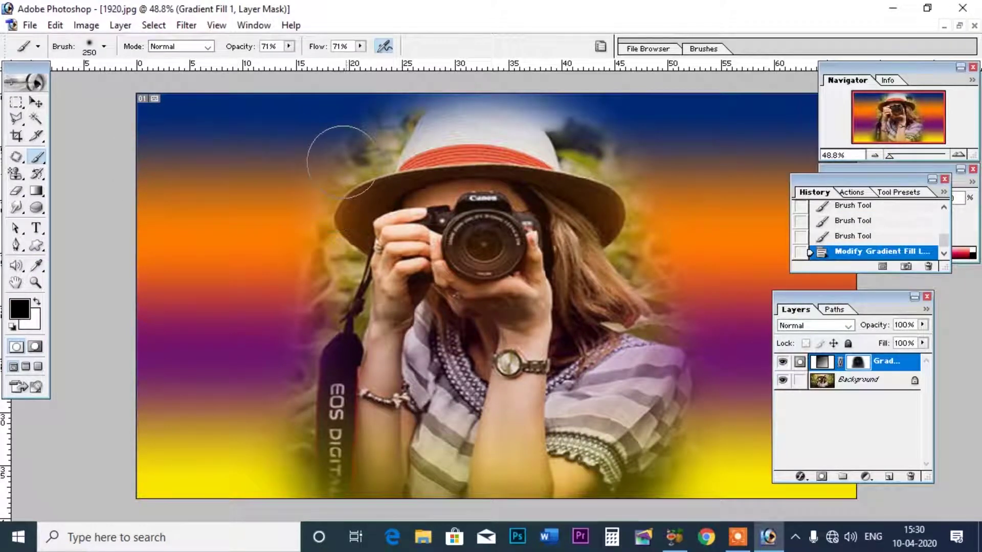
pyautogui.press('[')
pyautogui.moveTo(378, 122); pyautogui.dragTo(389, 144)
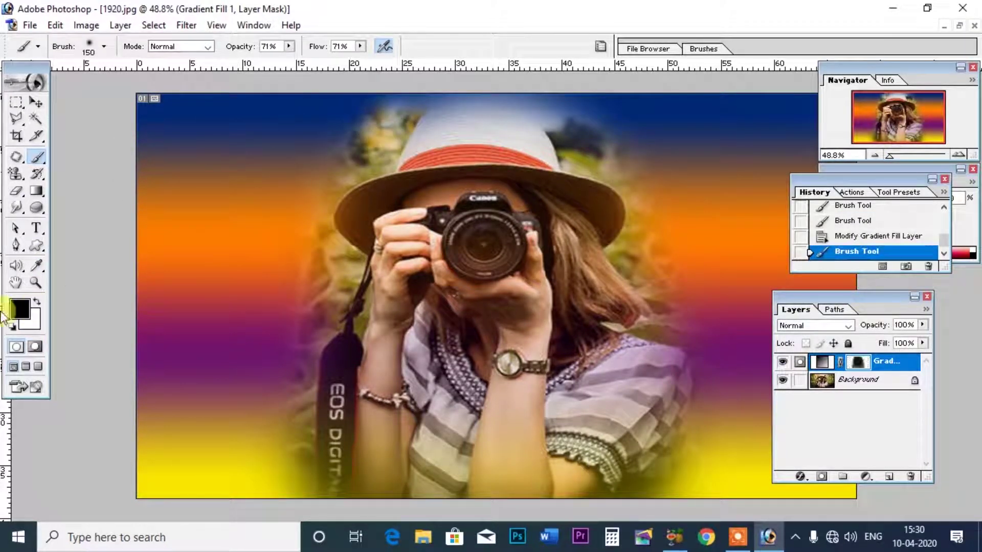
pyautogui.click(35, 298)
pyautogui.moveTo(378, 123)
pyautogui.mouseDown()
pyautogui.moveTo(402, 116)
pyautogui.moveTo(377, 132)
pyautogui.moveTo(328, 318)
pyautogui.mouseUp()
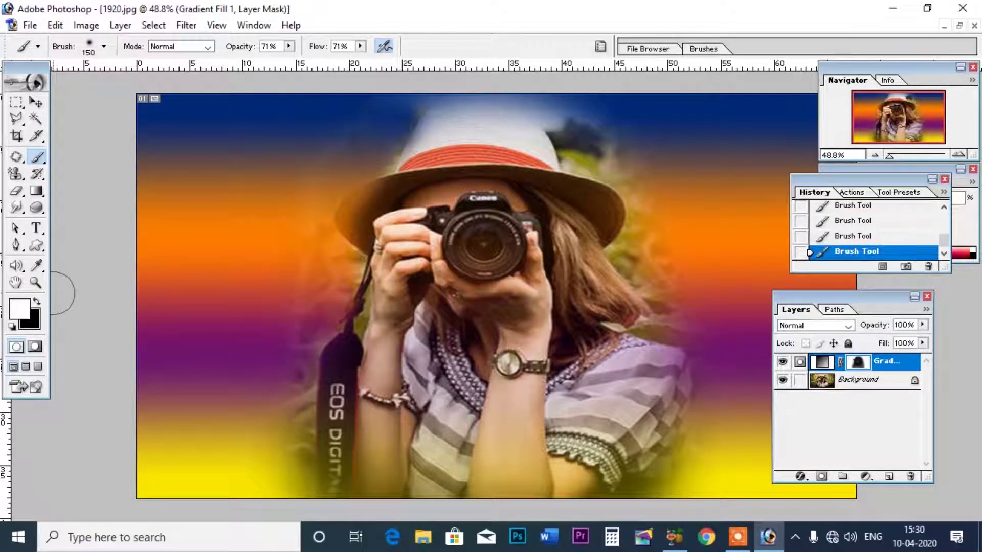
pyautogui.moveTo(603, 205)
pyautogui.mouseDown()
pyautogui.moveTo(559, 109)
pyautogui.moveTo(593, 138)
pyautogui.mouseUp()
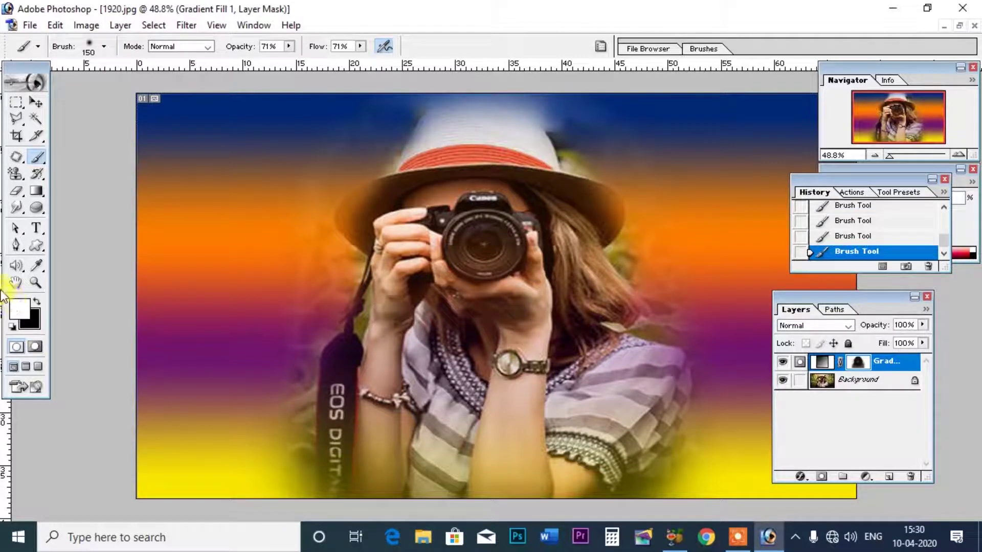
pyautogui.click(37, 300)
pyautogui.moveTo(450, 117); pyautogui.dragTo(525, 151)
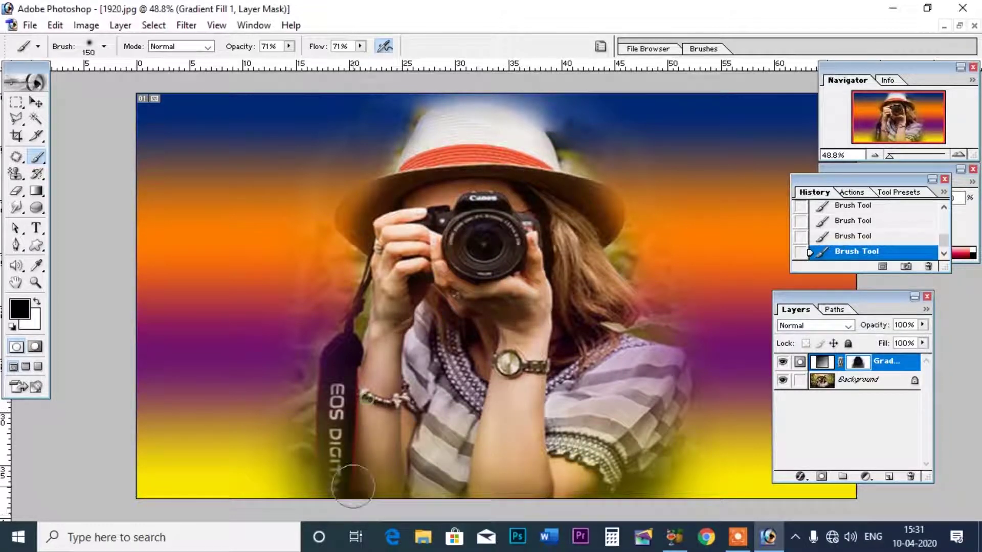
# Step: Add a Pattern Fill 1 layer using the default purple pattern across the whole image
pyautogui.hotkey('ctrl', '-')
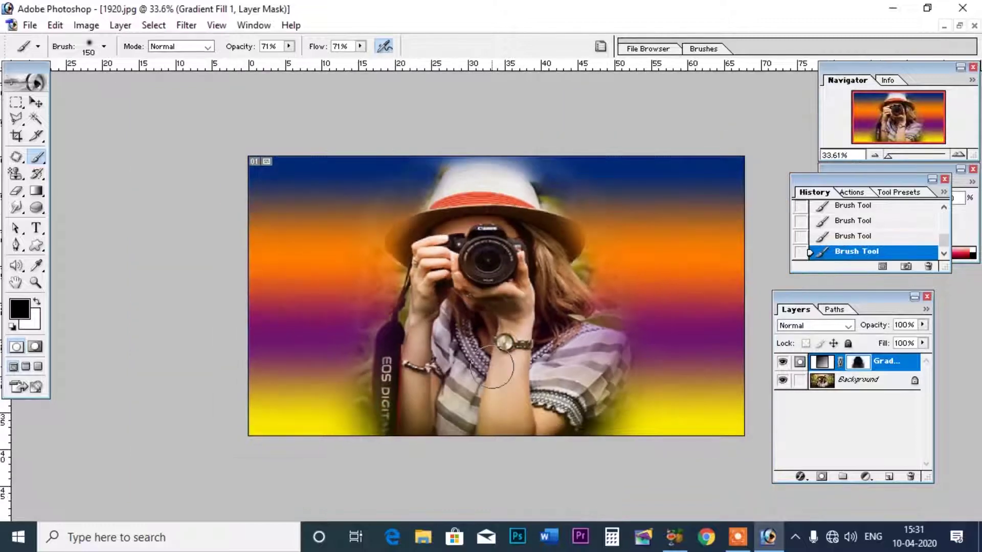
pyautogui.click(118, 25)
pyautogui.moveTo(158, 137)
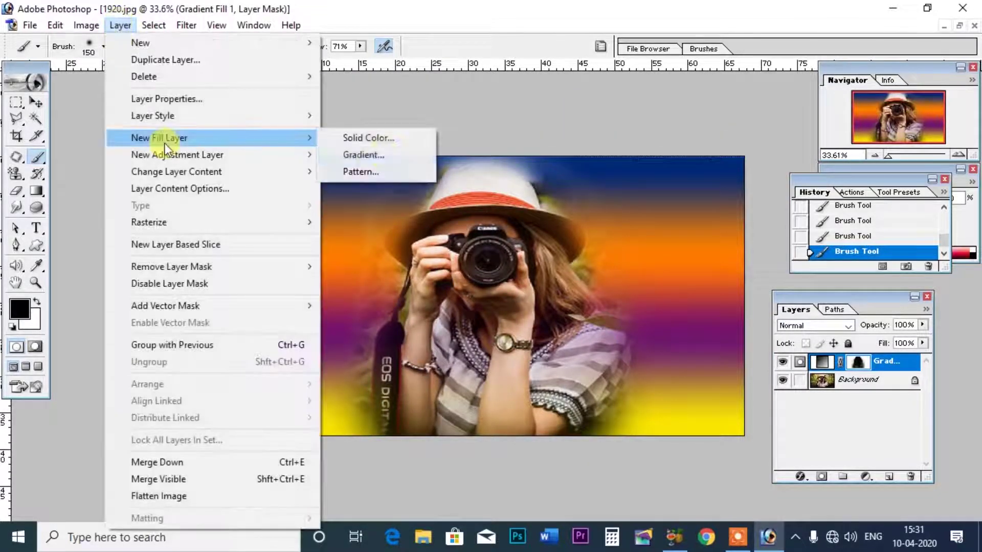
pyautogui.click(372, 172)
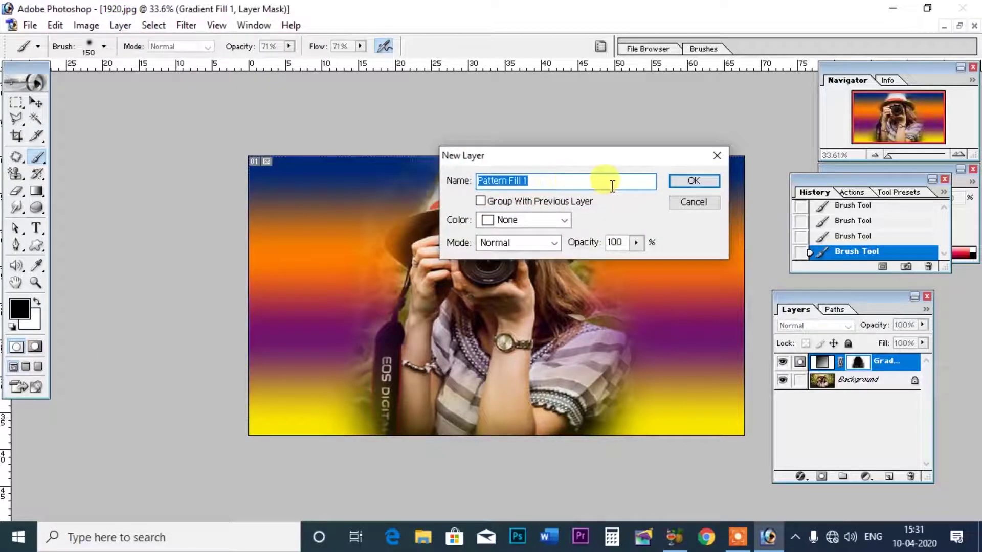
pyautogui.click(678, 182)
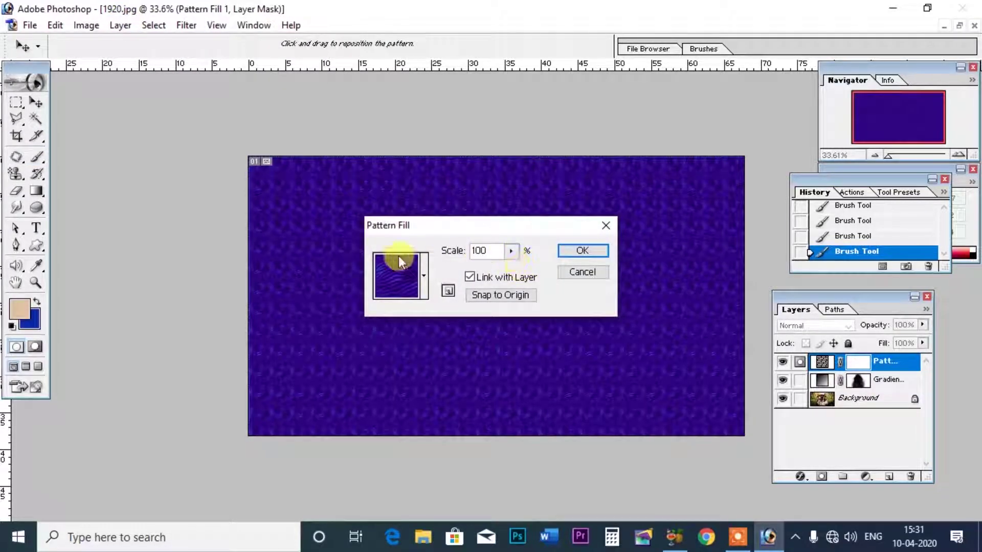
pyautogui.click(588, 250)
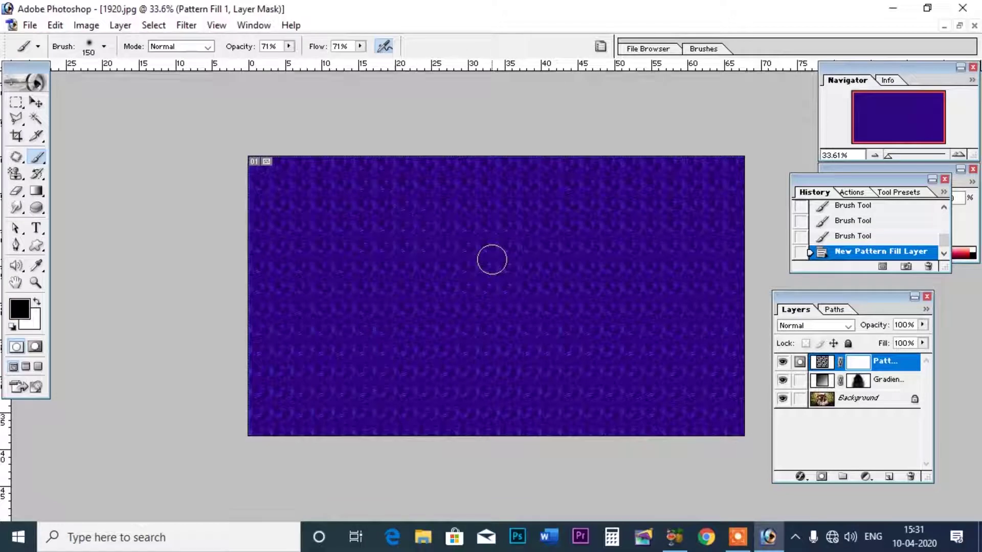
# Step: With a larger brush, paint the Pattern Fill mask to reveal the woman, hat top and shoulder
pyautogui.press(']')
pyautogui.press(']')
pyautogui.press(']')
pyautogui.moveTo(493, 244)
pyautogui.mouseDown()
pyautogui.moveTo(441, 309)
pyautogui.moveTo(510, 271)
pyautogui.moveTo(442, 361)
pyautogui.moveTo(563, 405)
pyautogui.moveTo(420, 378)
pyautogui.moveTo(478, 198)
pyautogui.moveTo(569, 349)
pyautogui.moveTo(516, 369)
pyautogui.moveTo(413, 445)
pyautogui.moveTo(558, 417)
pyautogui.mouseUp()
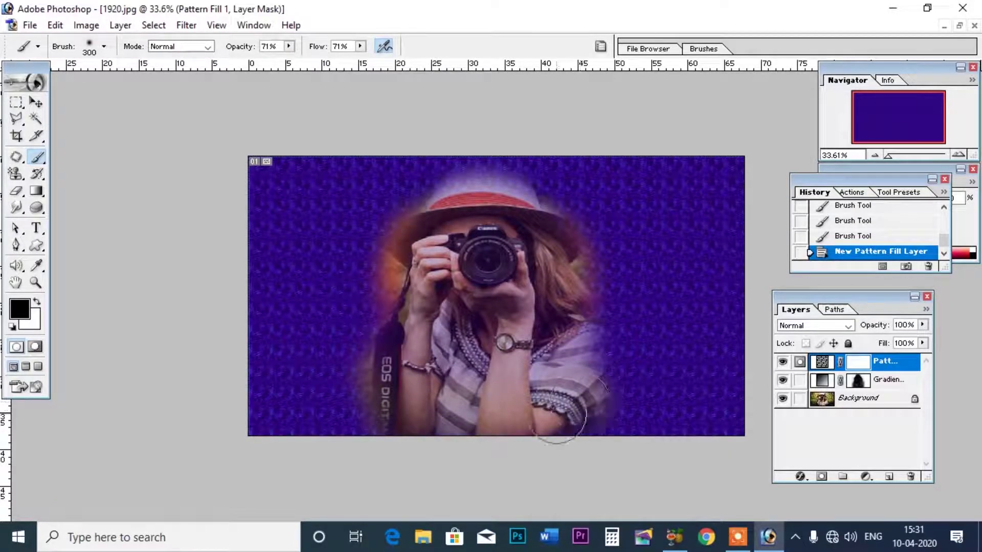
pyautogui.moveTo(471, 312)
pyautogui.mouseDown()
pyautogui.moveTo(476, 169)
pyautogui.moveTo(580, 416)
pyautogui.moveTo(476, 148)
pyautogui.moveTo(404, 312)
pyautogui.mouseUp()
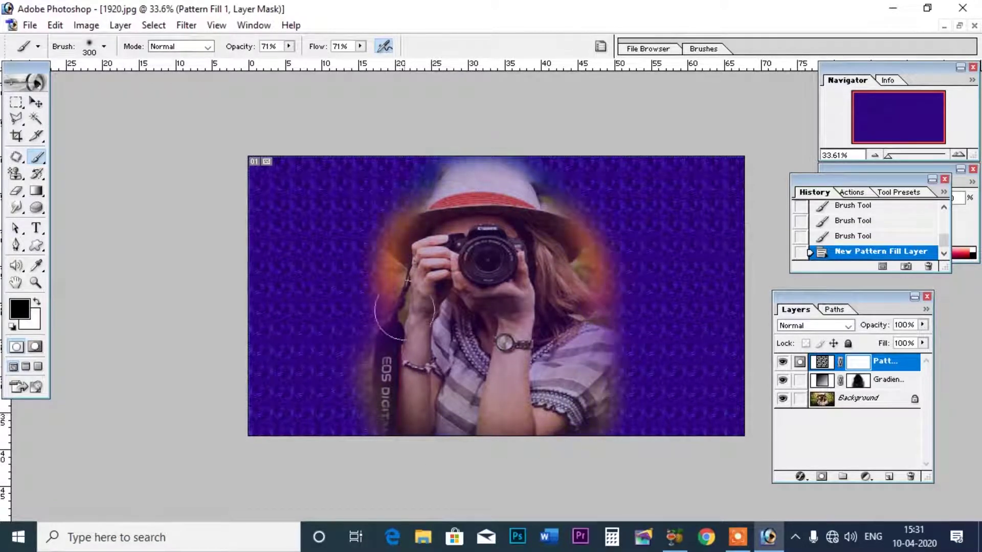
# Step: Switch Pattern Fill 1 to the tiled portrait-photo pattern
pyautogui.doubleClick(820, 361)
pyautogui.click(511, 251)
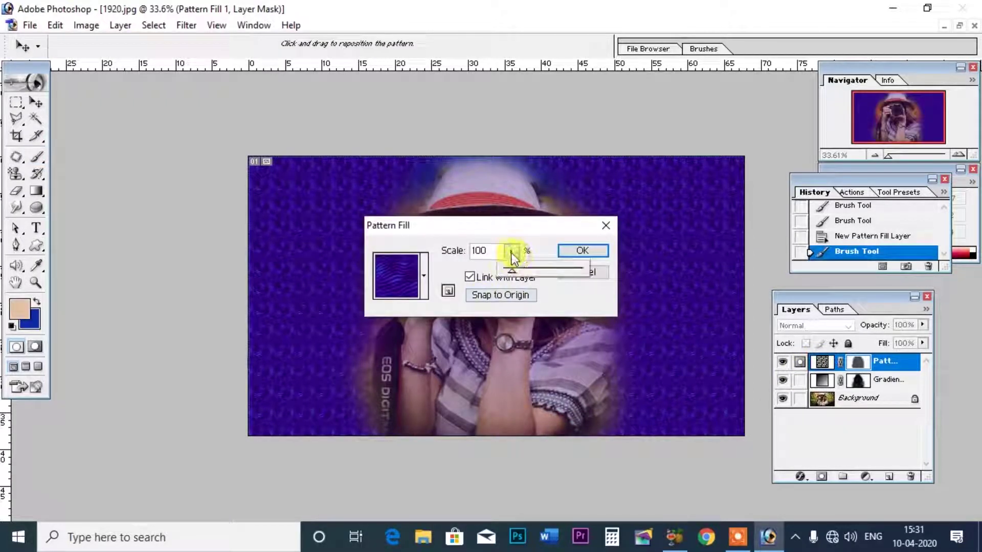
pyautogui.click(424, 276)
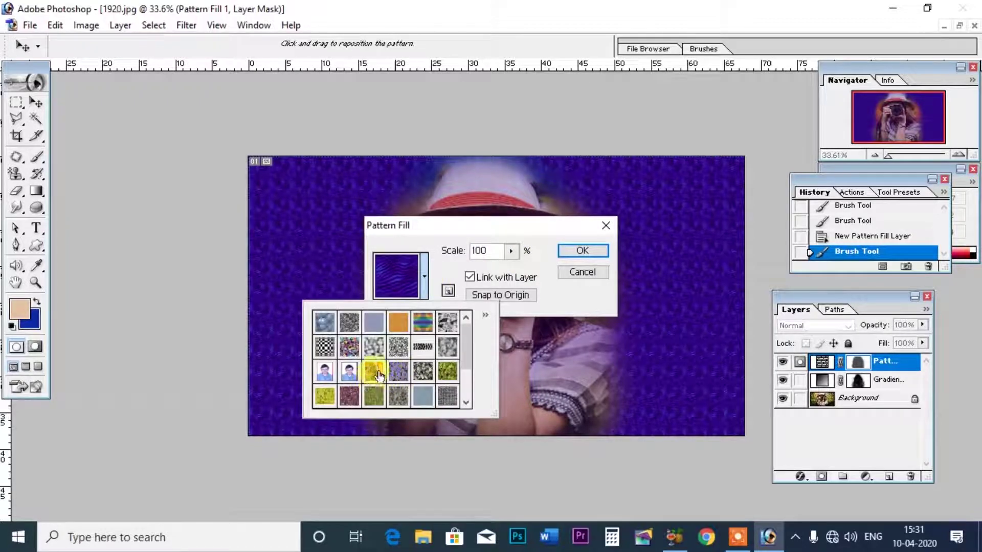
pyautogui.click(348, 374)
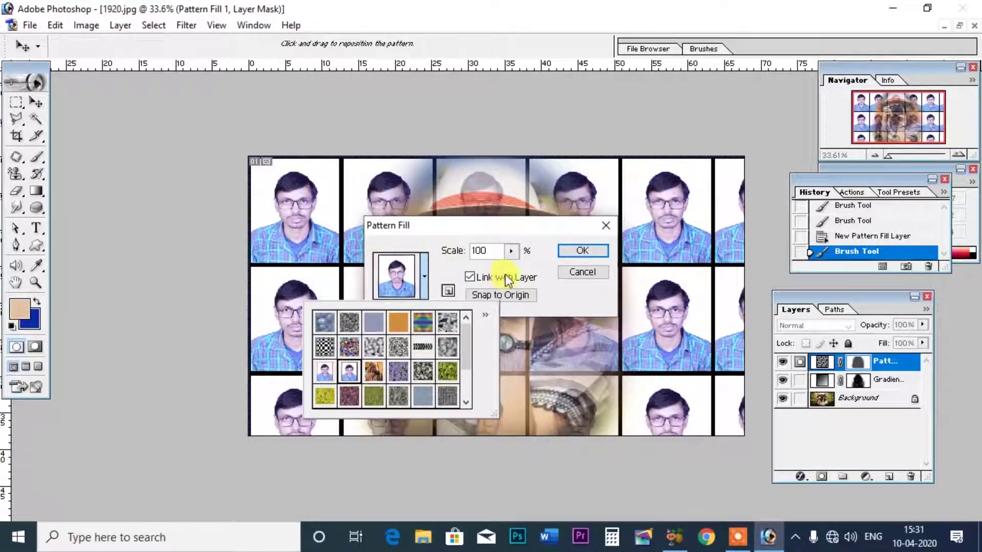
pyautogui.click(583, 250)
# Step: Enlarge the brush and reveal more of the woman across the centre and right
pyautogui.moveTo(458, 327); pyautogui.dragTo(404, 337)
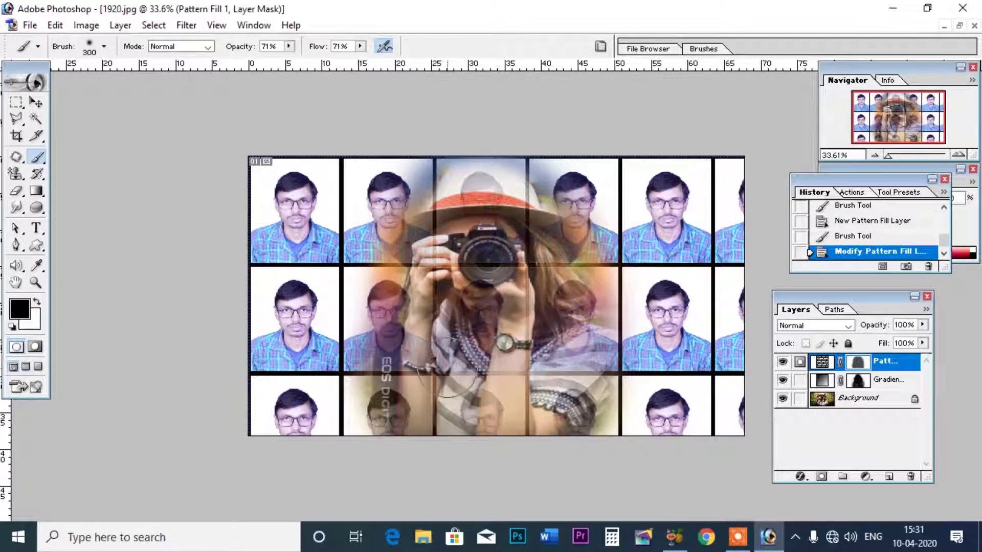
pyautogui.press(']')
pyautogui.press(']')
pyautogui.press(']')
pyautogui.moveTo(461, 211)
pyautogui.mouseDown()
pyautogui.moveTo(430, 369)
pyautogui.moveTo(580, 450)
pyautogui.mouseUp()
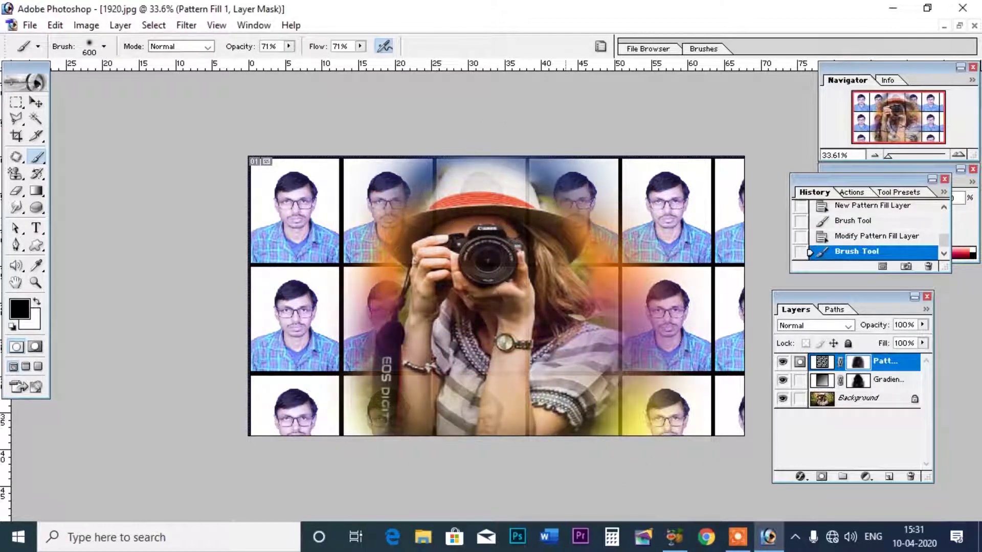
pyautogui.moveTo(344, 266); pyautogui.dragTo(344, 432)
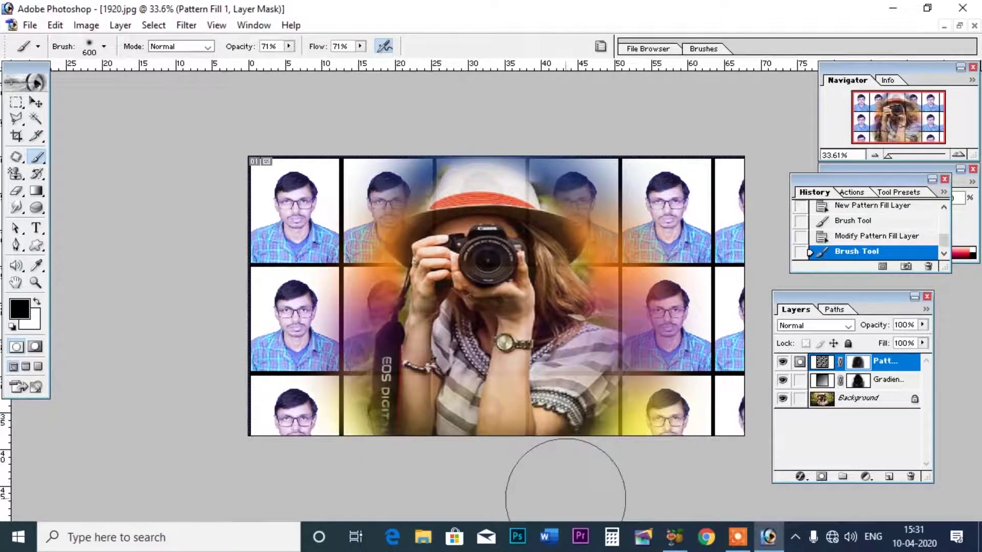
# Step: Change Pattern Fill 1 to the yellow speckled texture pattern
pyautogui.doubleClick(821, 363)
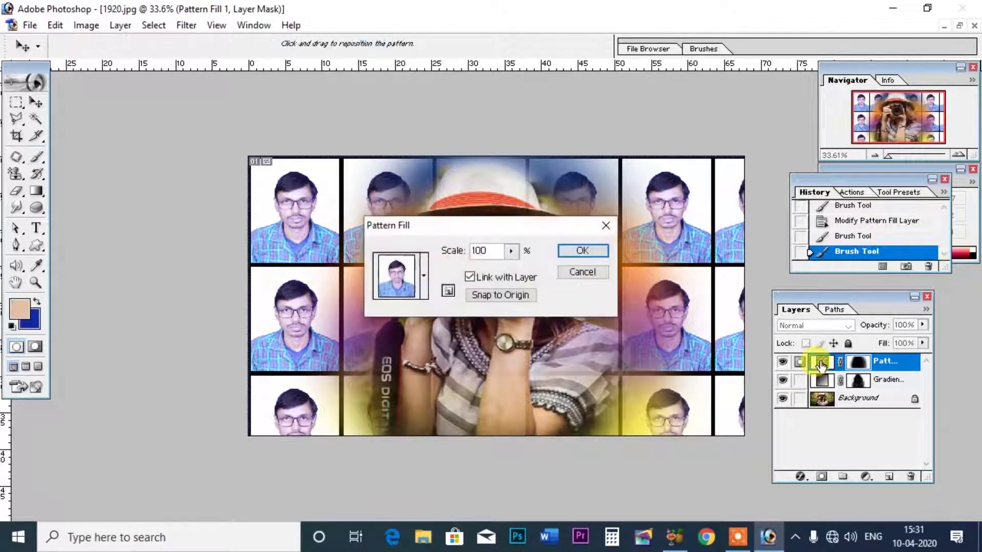
pyautogui.click(425, 277)
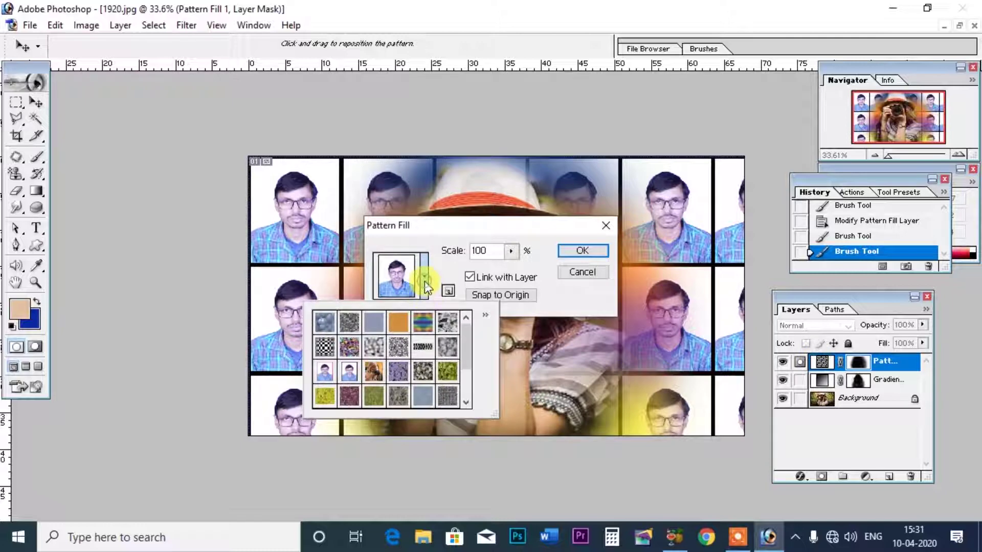
pyautogui.click(470, 378)
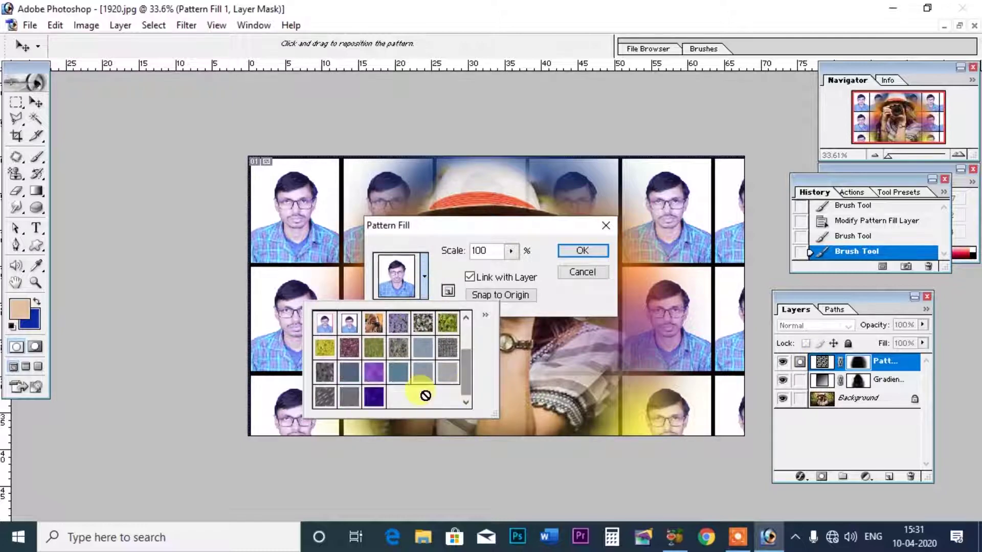
pyautogui.click(374, 397)
pyautogui.click(338, 349)
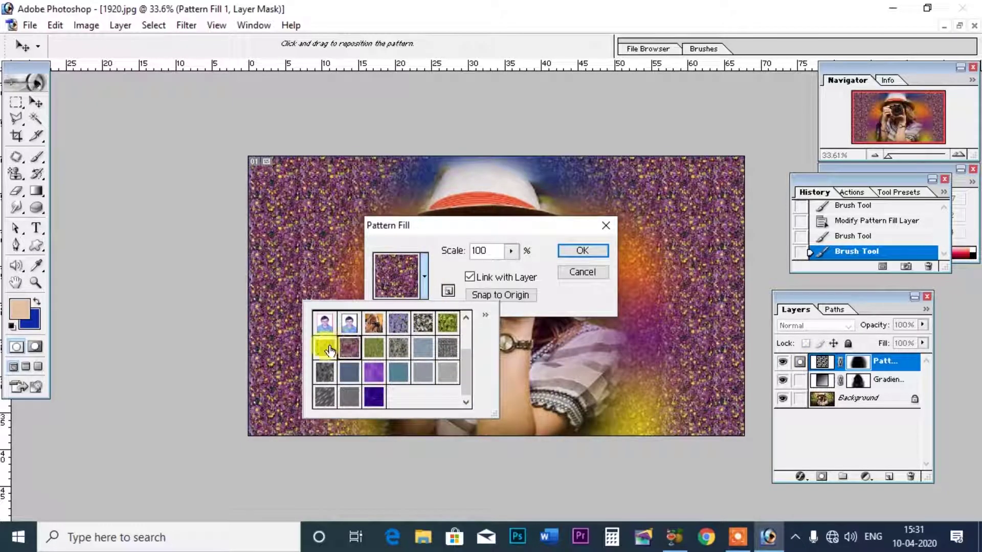
pyautogui.click(583, 251)
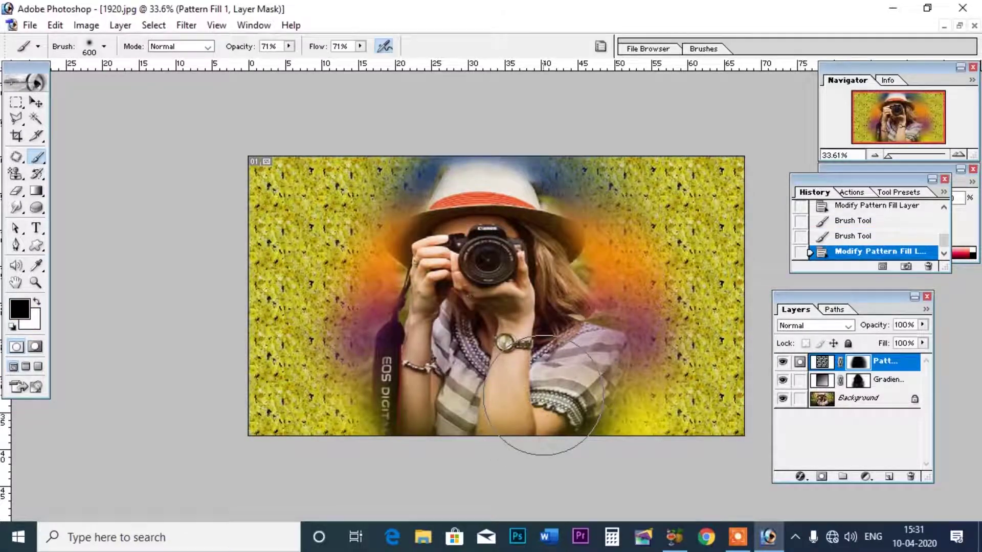
# Step: Paint the mask to uncover the camera and strap, then reduce the brush from 600 to 300
pyautogui.click(495, 287)
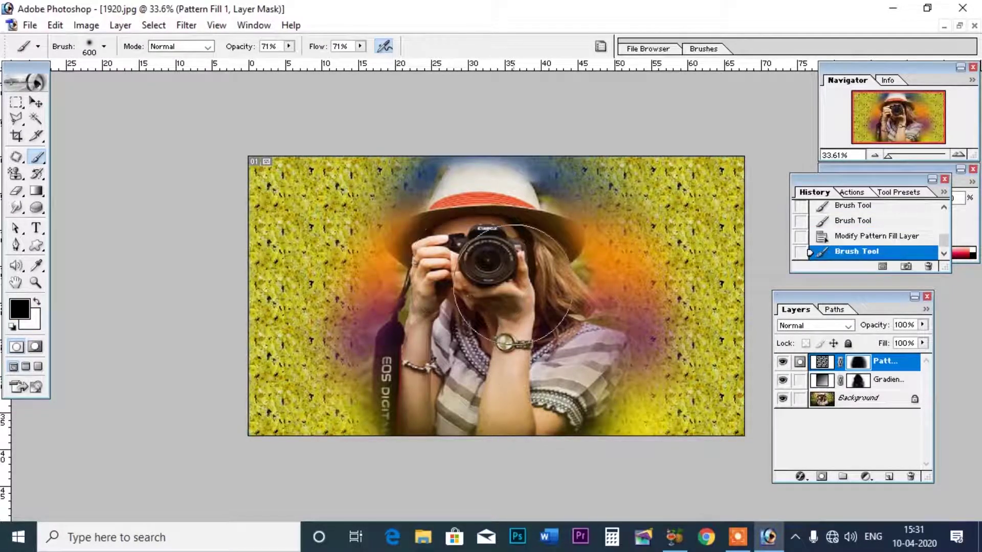
pyautogui.moveTo(391, 404)
pyautogui.mouseDown()
pyautogui.moveTo(449, 301)
pyautogui.moveTo(428, 406)
pyautogui.mouseUp()
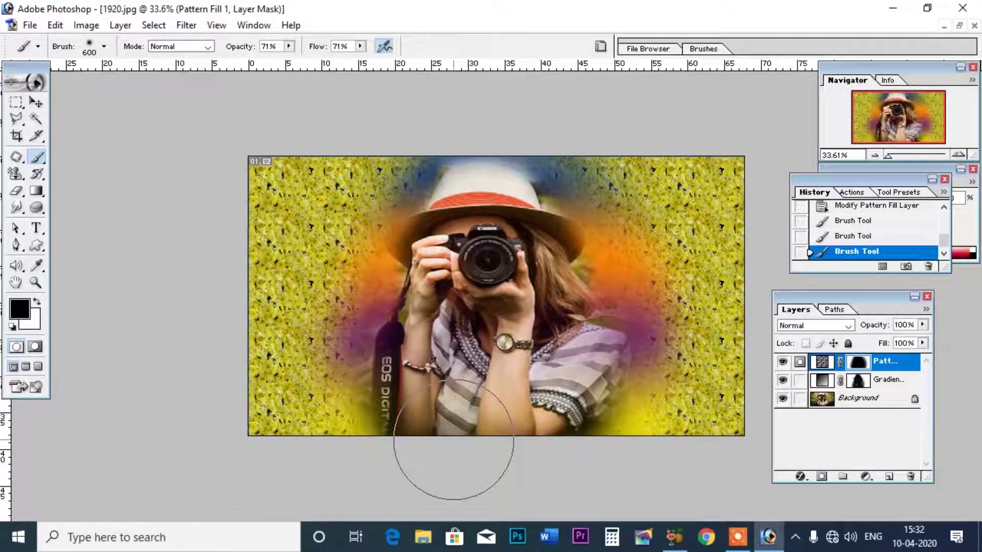
pyautogui.press('[')
pyautogui.press('[')
pyautogui.press('[')
pyautogui.click(120, 25)
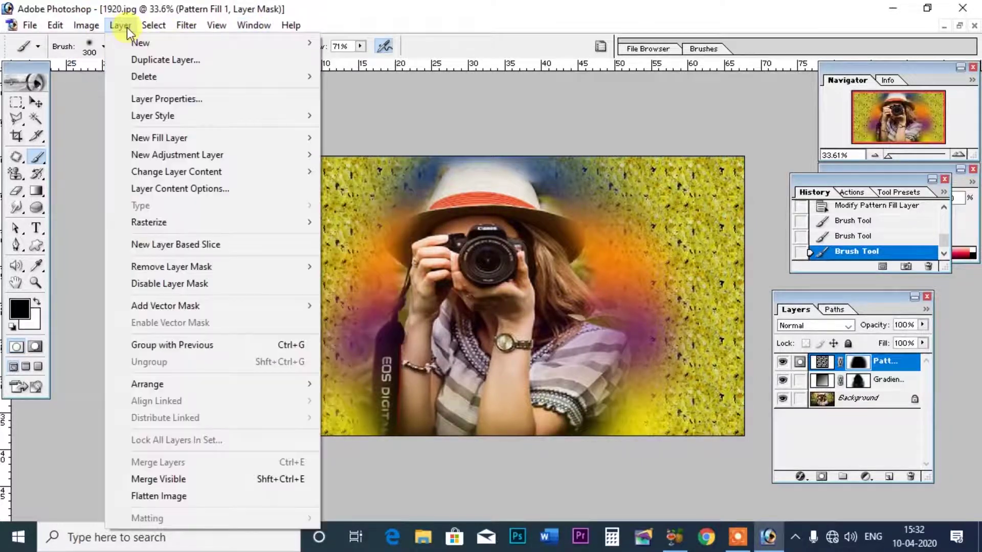
pyautogui.moveTo(177, 155)
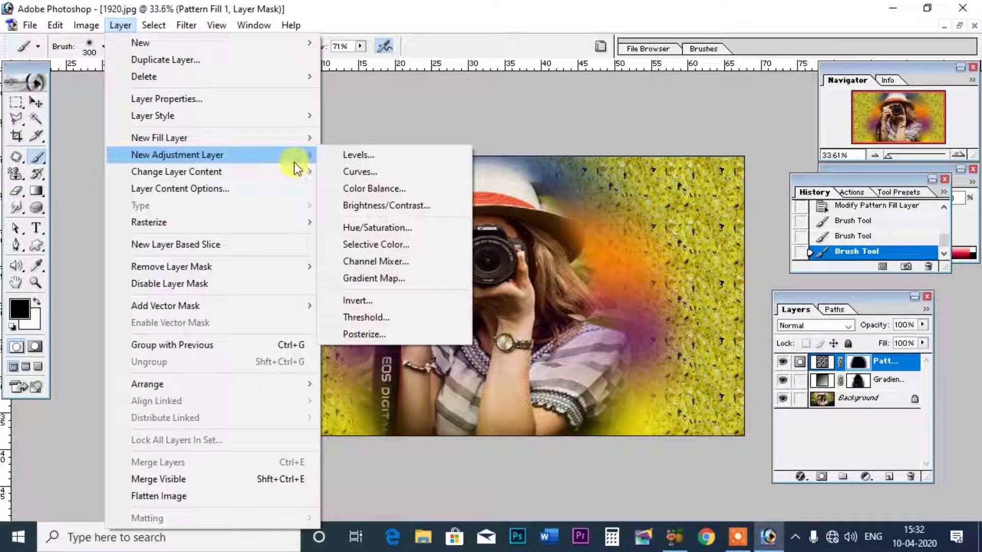
# Step: Create a Levels 1 adjustment layer with input levels 16, 1.00 and 227
pyautogui.click(373, 154)
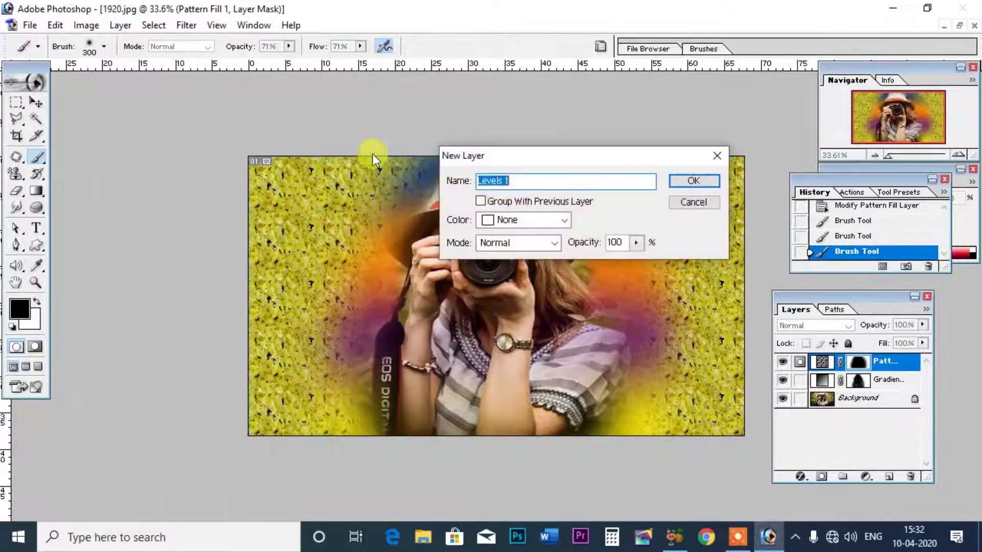
pyautogui.click(704, 180)
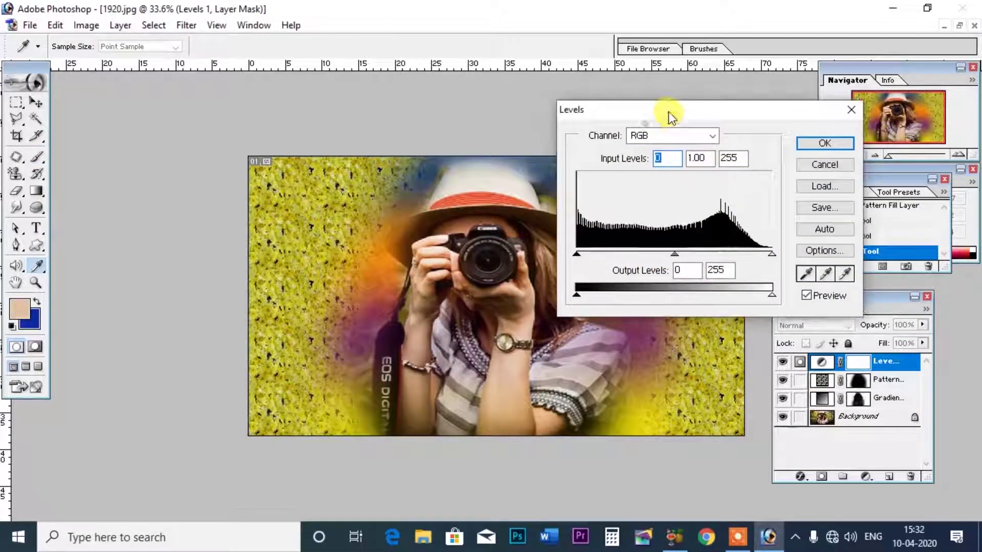
pyautogui.moveTo(810, 225); pyautogui.dragTo(790, 222)
pyautogui.moveTo(614, 222); pyautogui.dragTo(628, 222)
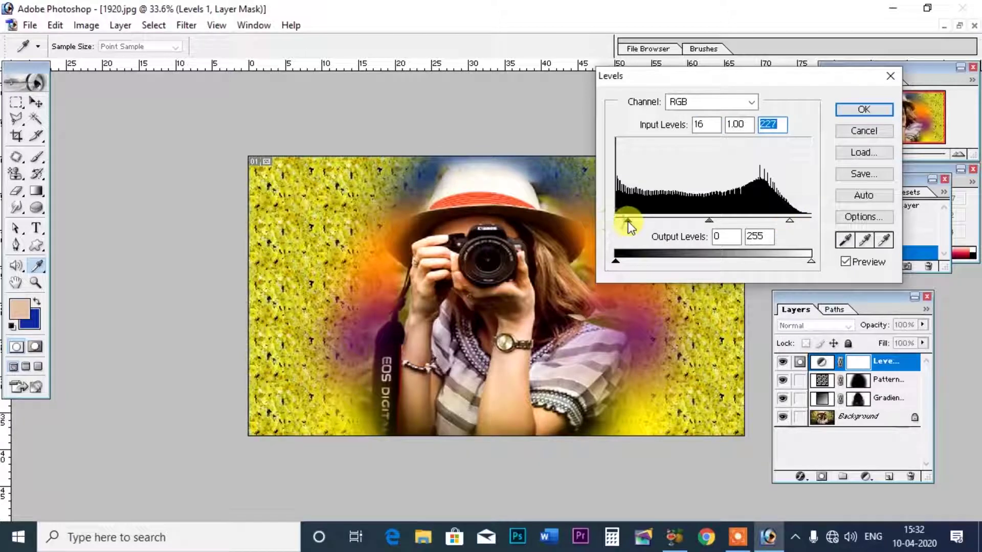
pyautogui.moveTo(626, 260)
pyautogui.mouseDown()
pyautogui.moveTo(636, 259)
pyautogui.moveTo(616, 260)
pyautogui.mouseUp()
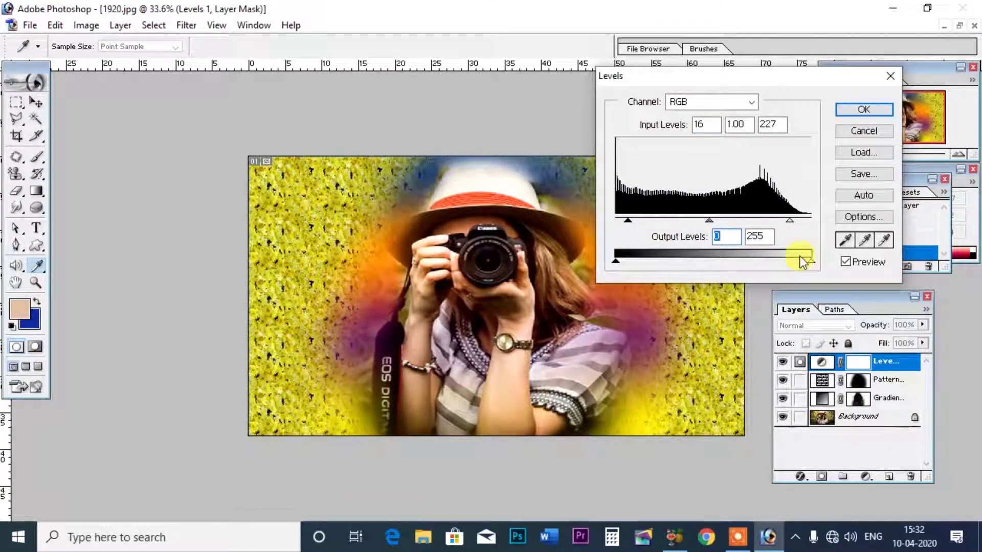
pyautogui.click(864, 110)
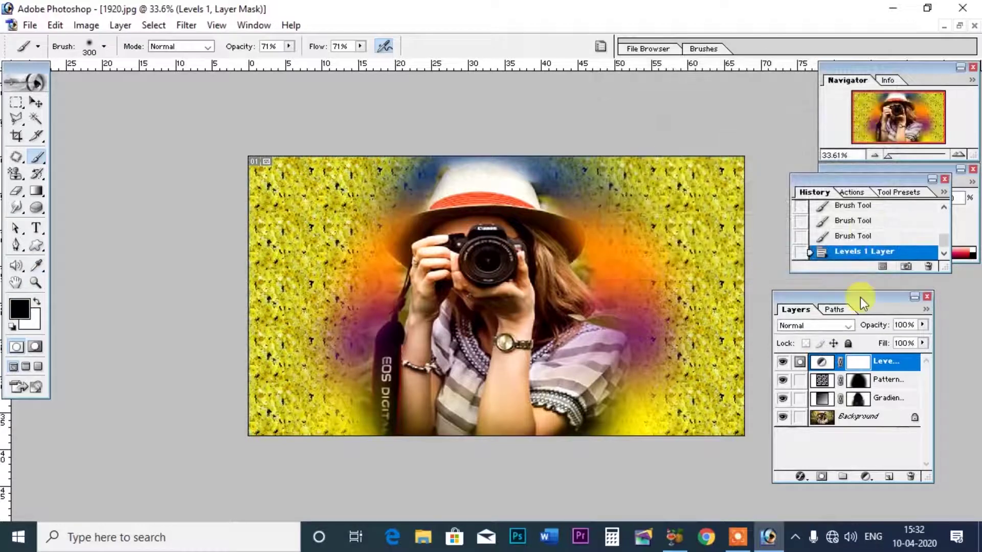
pyautogui.doubleClick(821, 362)
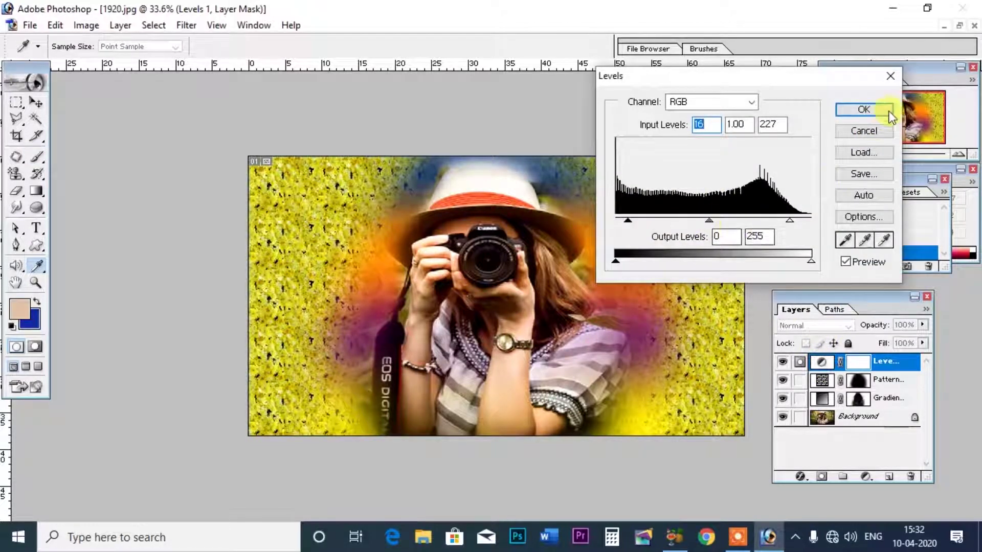
pyautogui.click(865, 110)
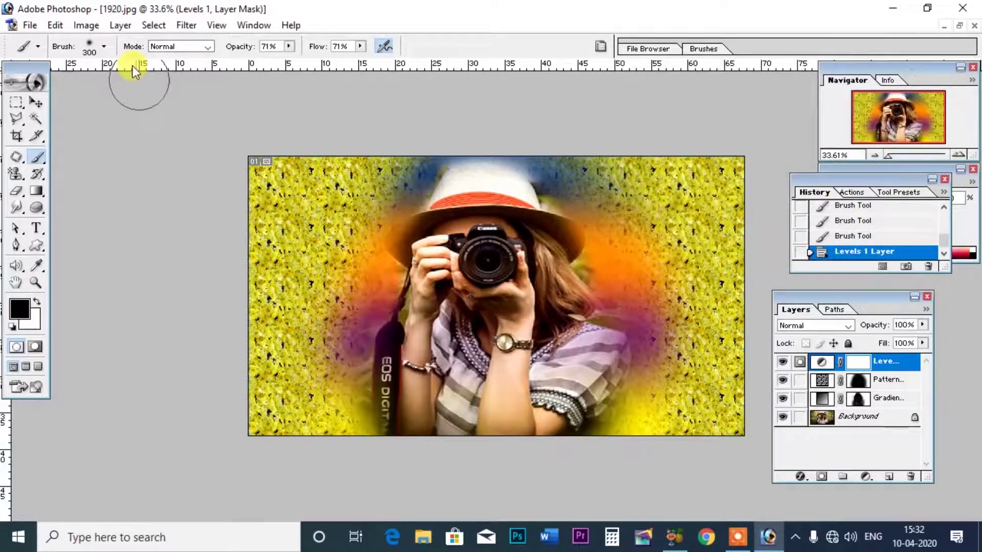
pyautogui.click(122, 28)
pyautogui.moveTo(177, 155)
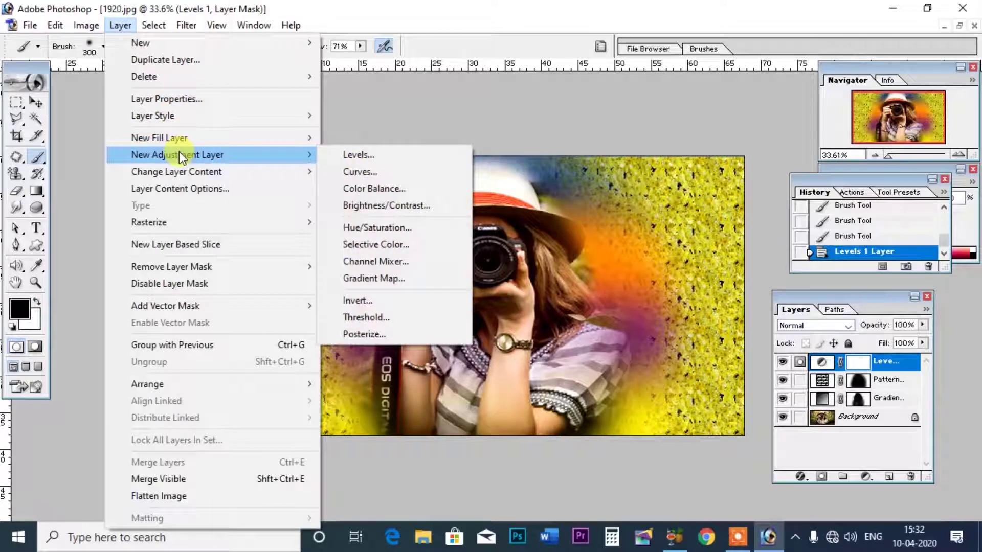
# Step: Create Curves 1 with a curve point lifting input 93 to output 134
pyautogui.click(369, 172)
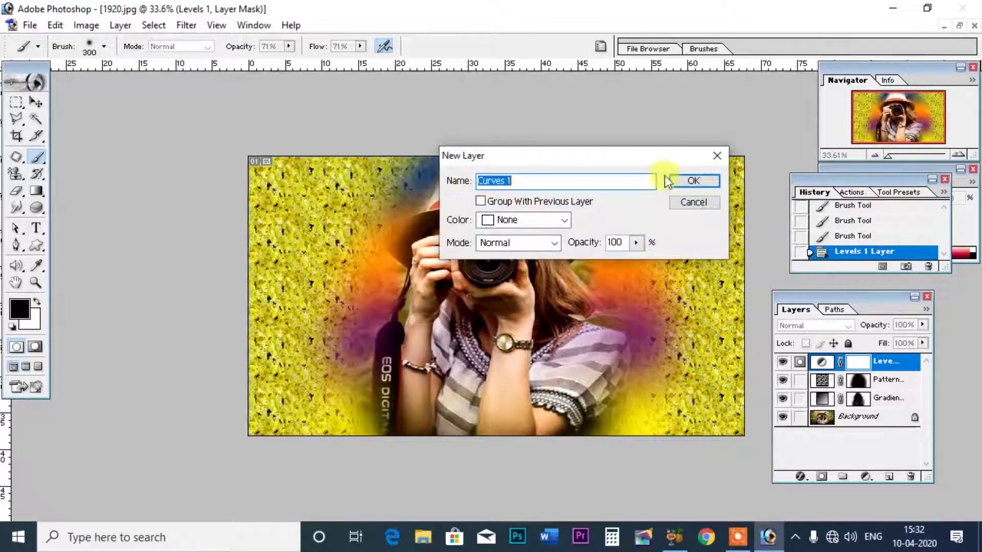
pyautogui.click(670, 181)
pyautogui.moveTo(696, 186); pyautogui.dragTo(684, 182)
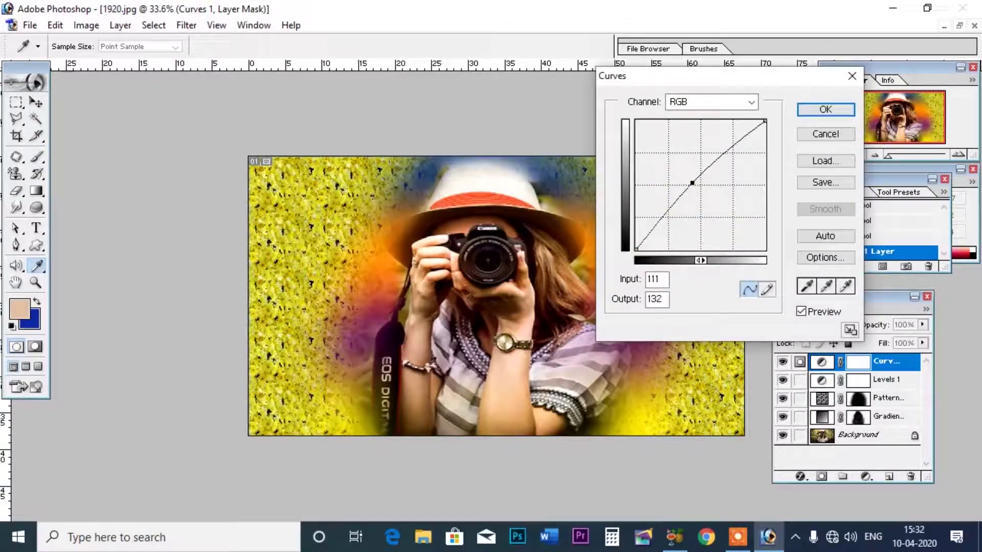
pyautogui.moveTo(684, 183); pyautogui.dragTo(686, 182)
pyautogui.click(834, 107)
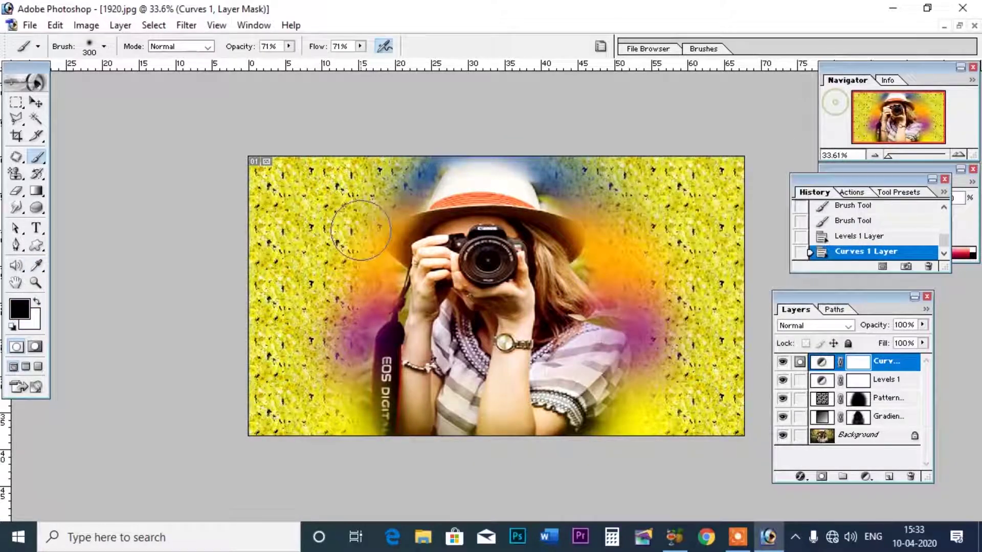
pyautogui.click(149, 25)
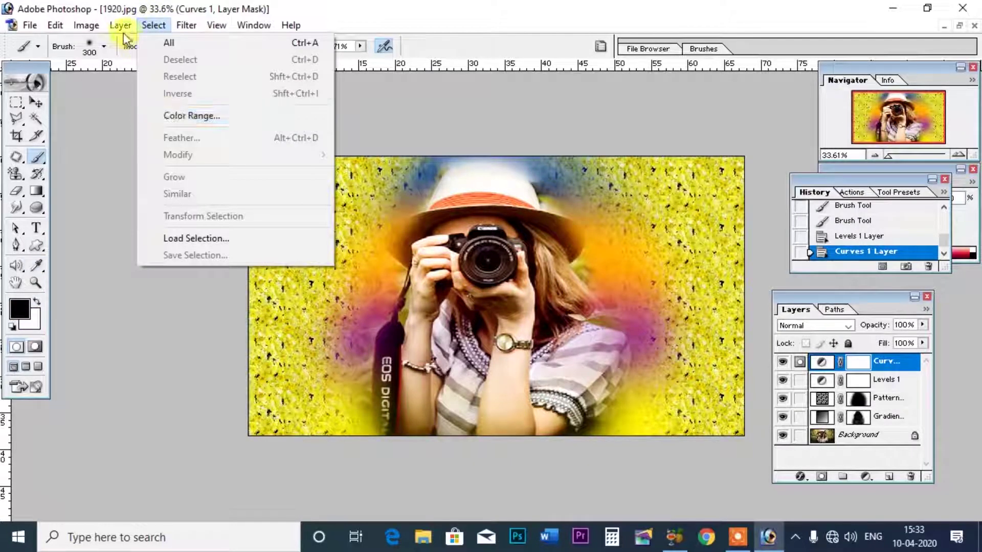
# Step: Create Color Balance 1 shifting the midtones toward green and blue
pyautogui.click(123, 28)
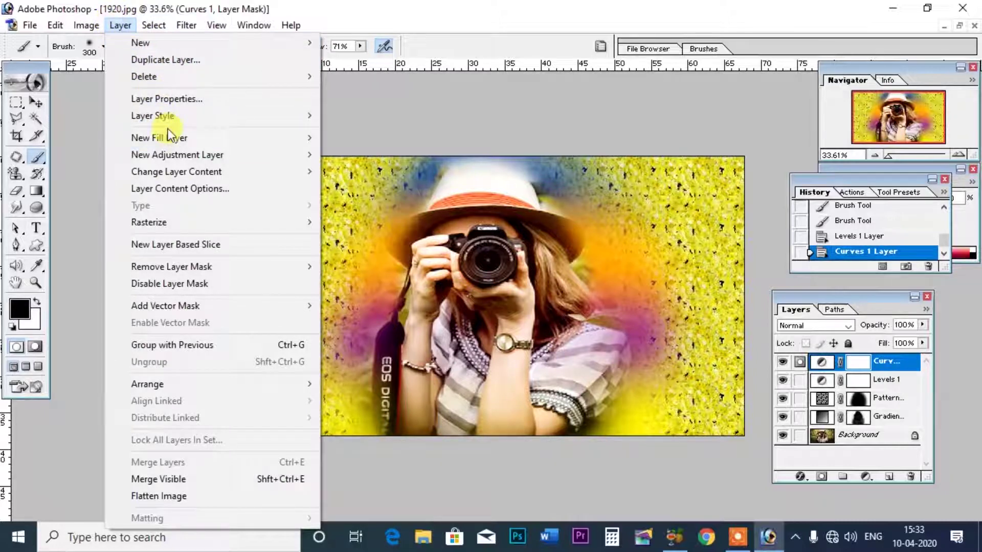
pyautogui.moveTo(177, 155)
pyautogui.click(381, 188)
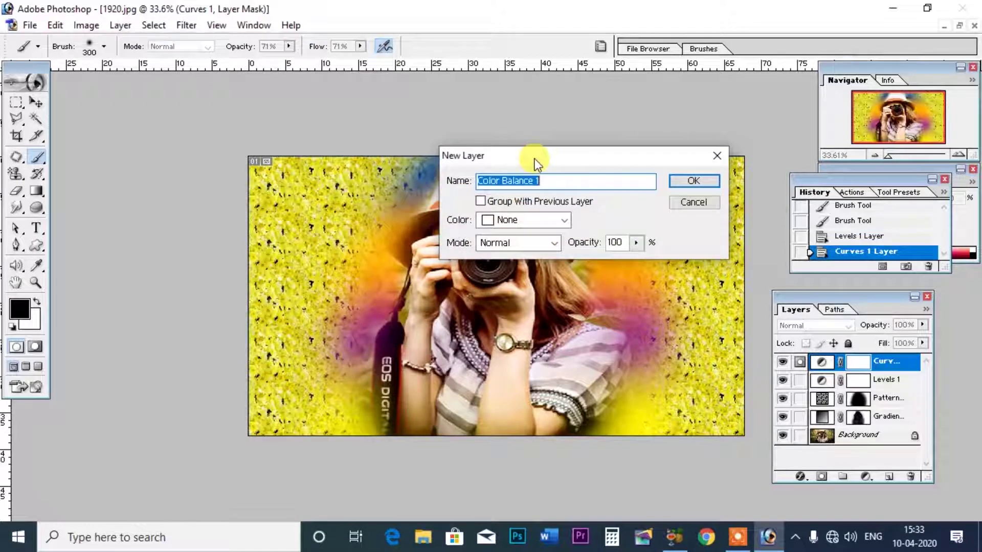
pyautogui.moveTo(533, 164); pyautogui.dragTo(632, 108)
pyautogui.click(792, 125)
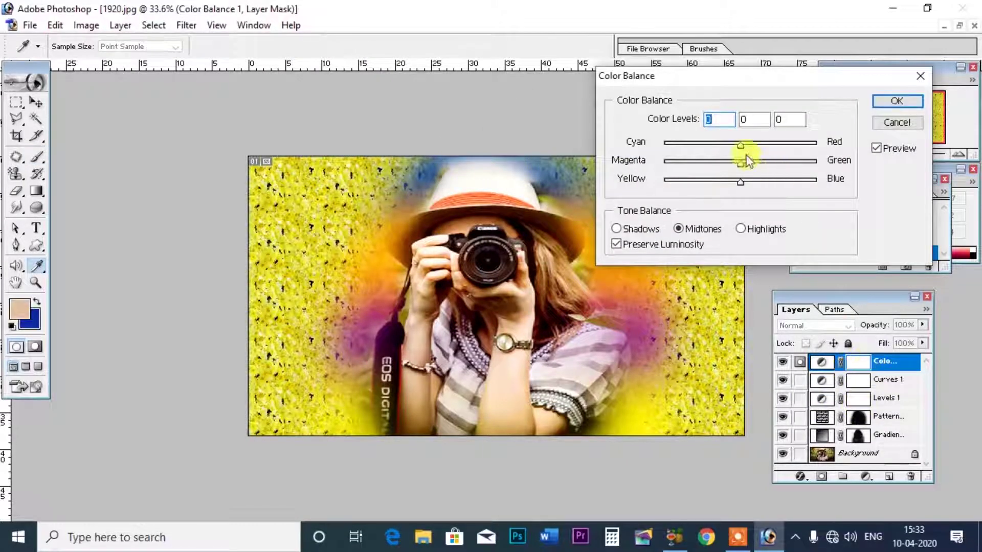
pyautogui.moveTo(741, 147)
pyautogui.mouseDown()
pyautogui.moveTo(716, 153)
pyautogui.moveTo(760, 164)
pyautogui.mouseUp()
pyautogui.hotkey('ctrl', '+')
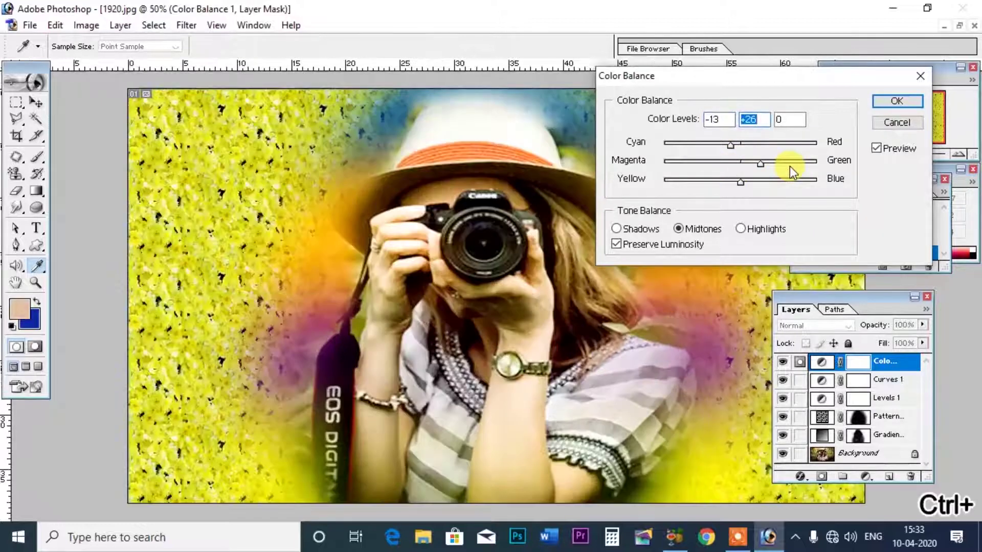
pyautogui.moveTo(745, 191)
pyautogui.mouseDown()
pyautogui.moveTo(768, 189)
pyautogui.moveTo(710, 190)
pyautogui.moveTo(761, 185)
pyautogui.moveTo(756, 164)
pyautogui.moveTo(747, 170)
pyautogui.moveTo(760, 168)
pyautogui.mouseUp()
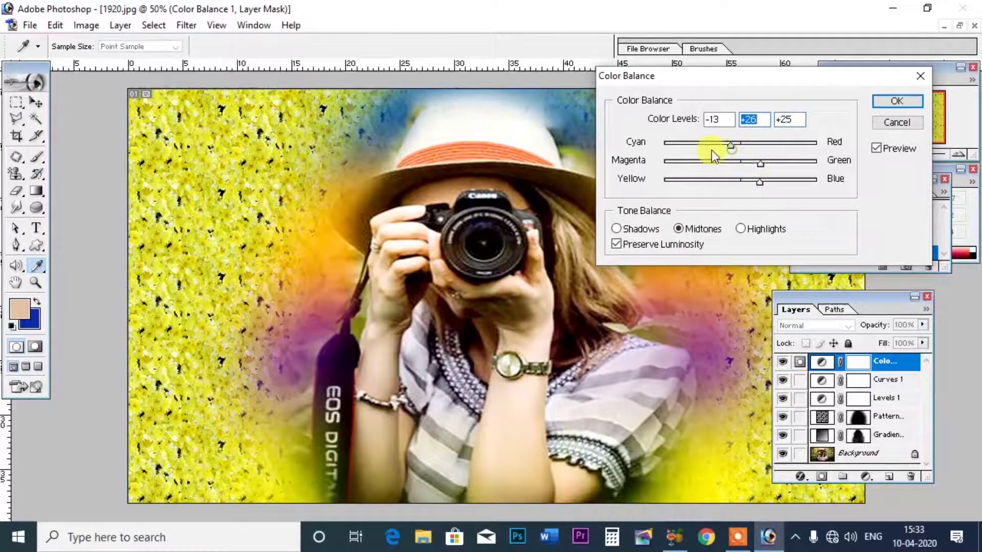
pyautogui.moveTo(730, 146); pyautogui.dragTo(741, 147)
pyautogui.click(897, 101)
pyautogui.press('b')
pyautogui.press('d')
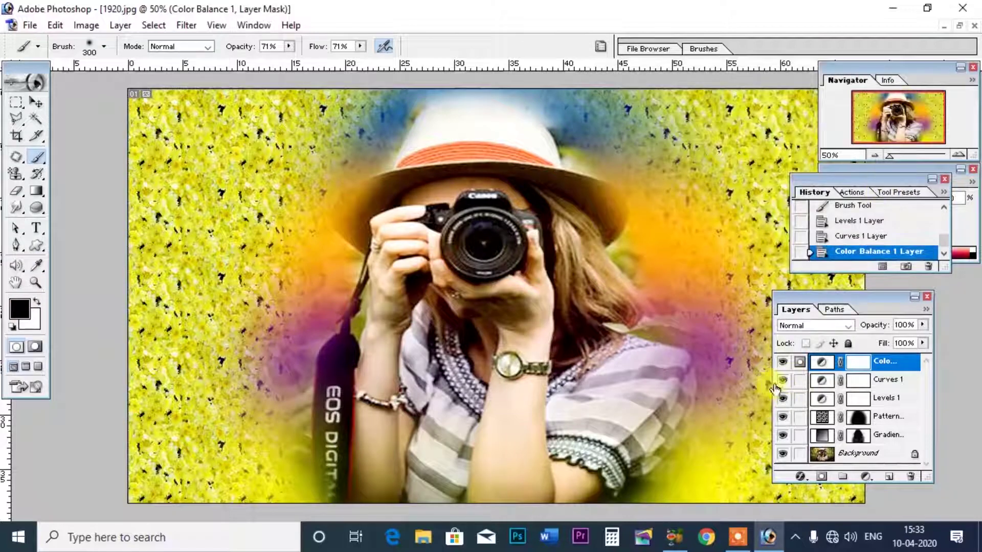
# Step: Create Hue/Saturation 1 with hue at -13, leaving lightness at 0
pyautogui.click(128, 23)
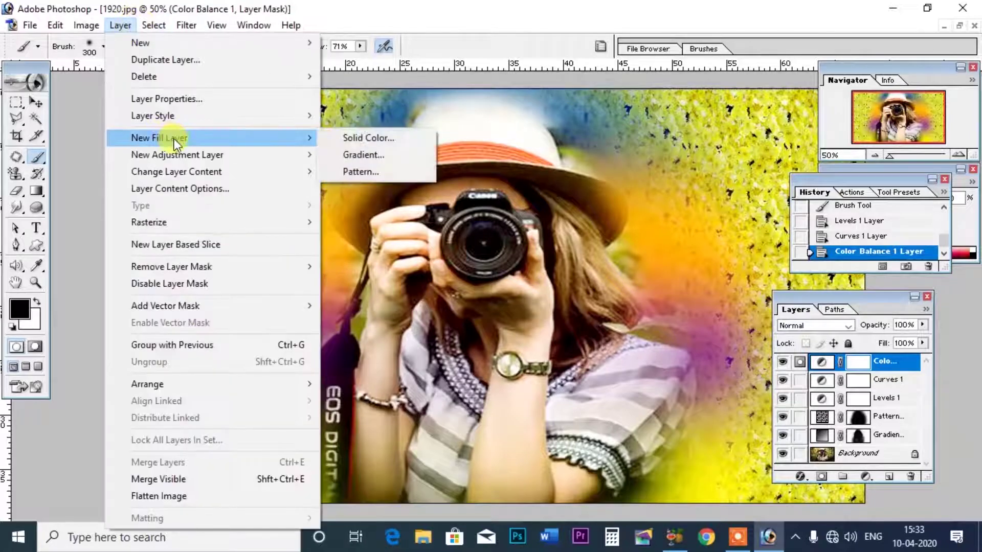
pyautogui.moveTo(177, 155)
pyautogui.click(369, 228)
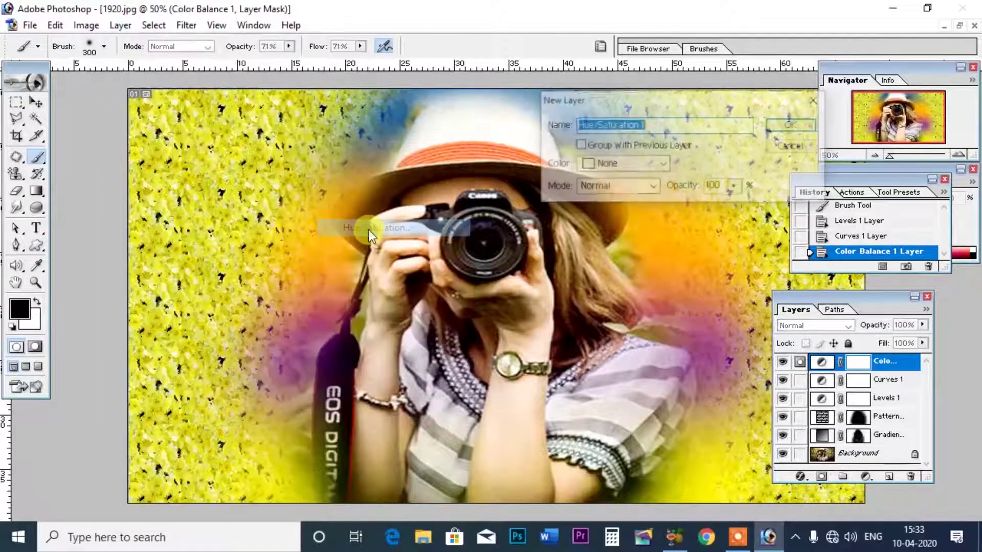
pyautogui.click(771, 127)
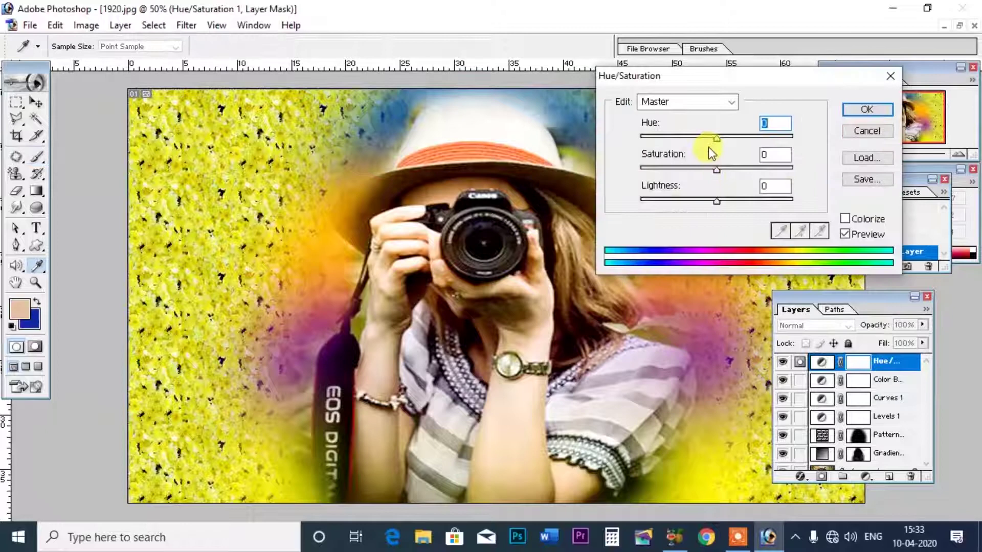
pyautogui.moveTo(717, 138)
pyautogui.mouseDown()
pyautogui.moveTo(686, 150)
pyautogui.moveTo(707, 142)
pyautogui.mouseUp()
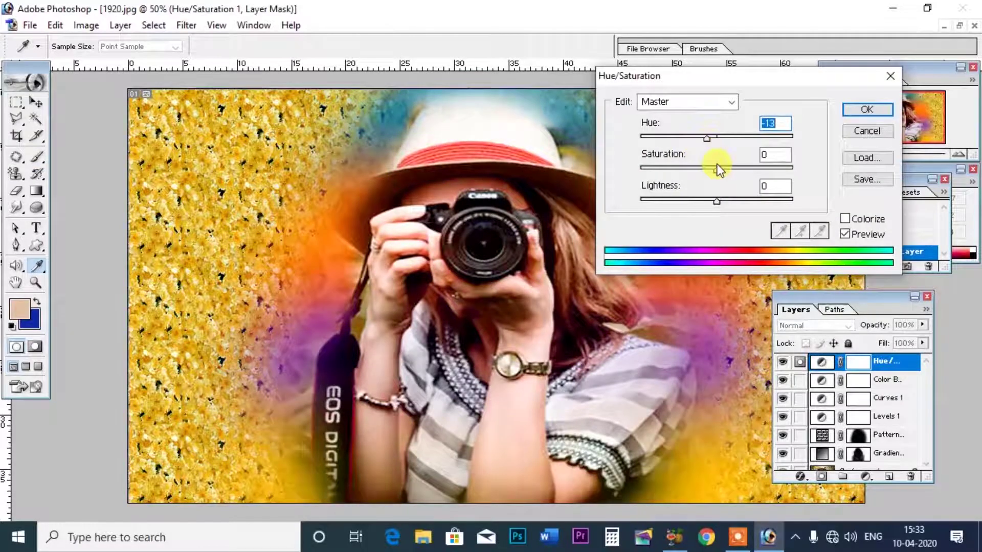
pyautogui.moveTo(721, 170); pyautogui.dragTo(719, 174)
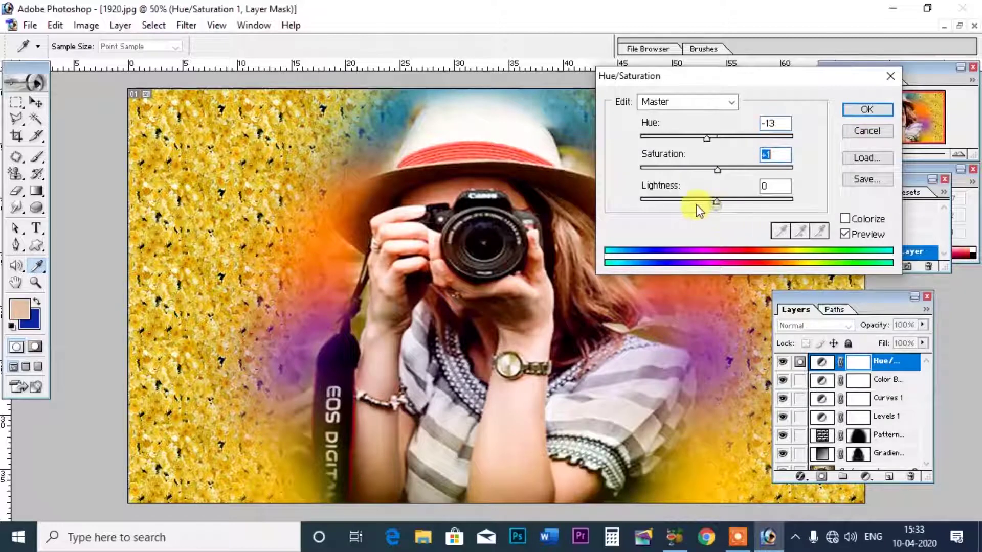
pyautogui.moveTo(717, 201)
pyautogui.mouseDown()
pyautogui.moveTo(739, 202)
pyautogui.moveTo(718, 204)
pyautogui.mouseUp()
pyautogui.click(866, 111)
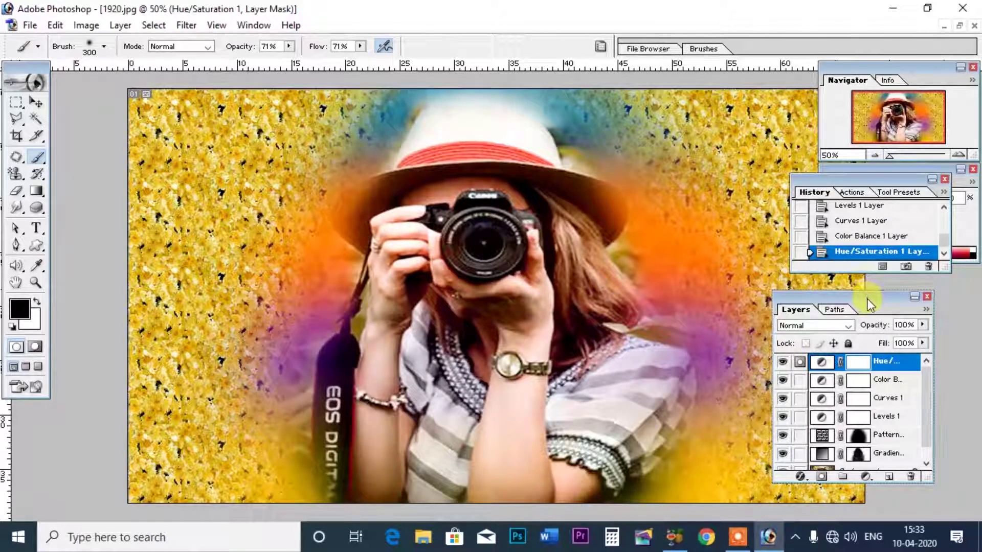
# Step: Enlarge the Layers palette and drag the Hue/Saturation, Curves, Levels and Gradient Fill layers to the trash
pyautogui.moveTo(867, 295); pyautogui.dragTo(807, 222)
pyautogui.moveTo(871, 404); pyautogui.dragTo(888, 444)
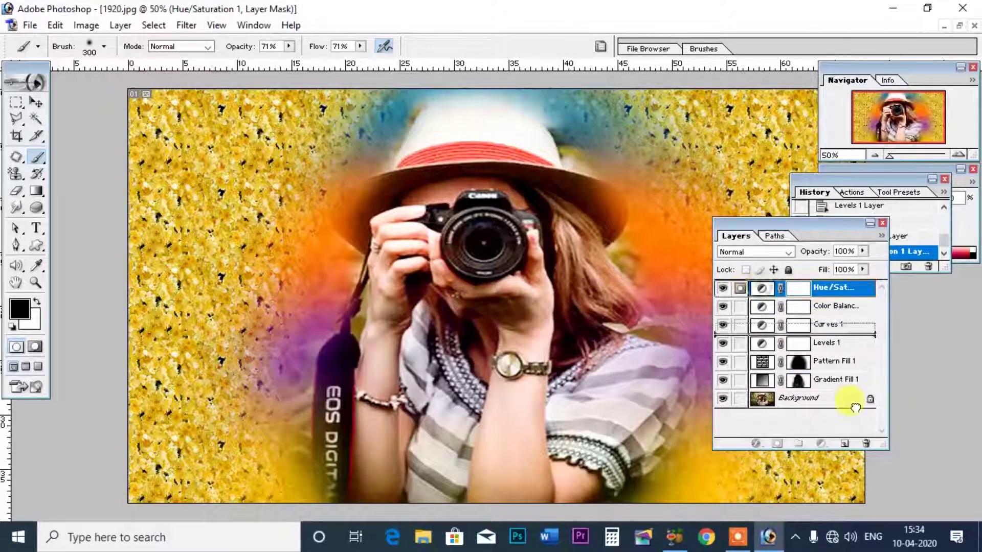
pyautogui.moveTo(760, 290); pyautogui.dragTo(866, 443)
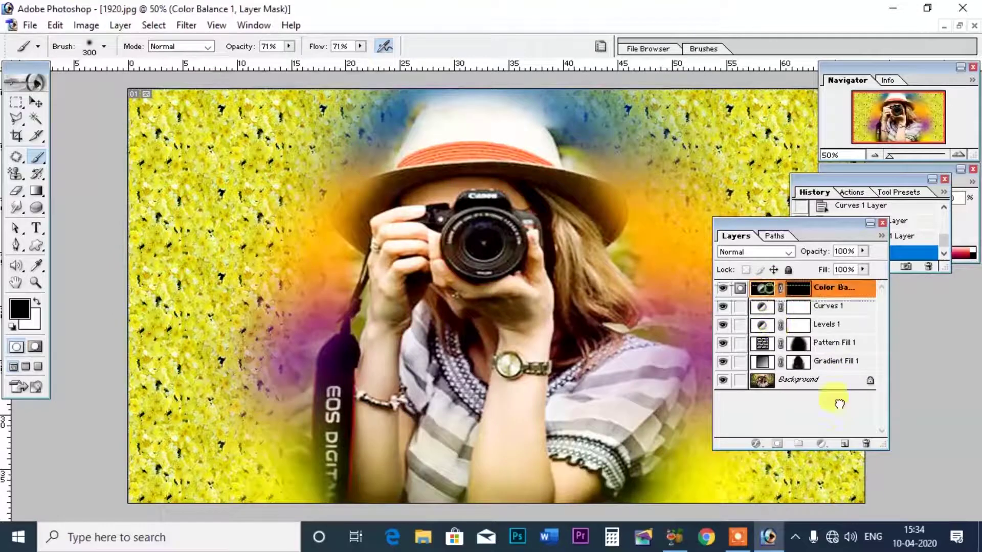
pyautogui.moveTo(775, 294); pyautogui.dragTo(866, 443)
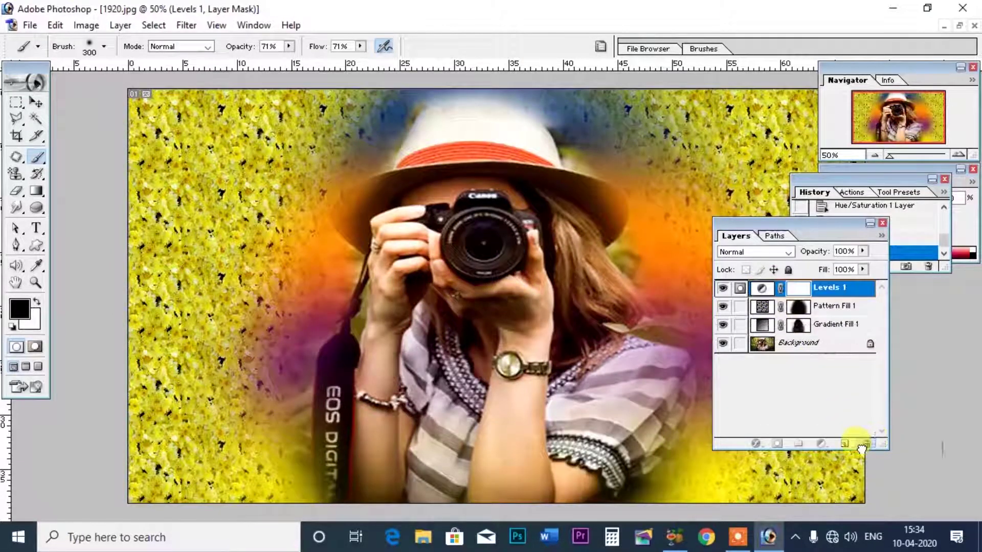
pyautogui.moveTo(879, 445); pyautogui.dragTo(867, 443)
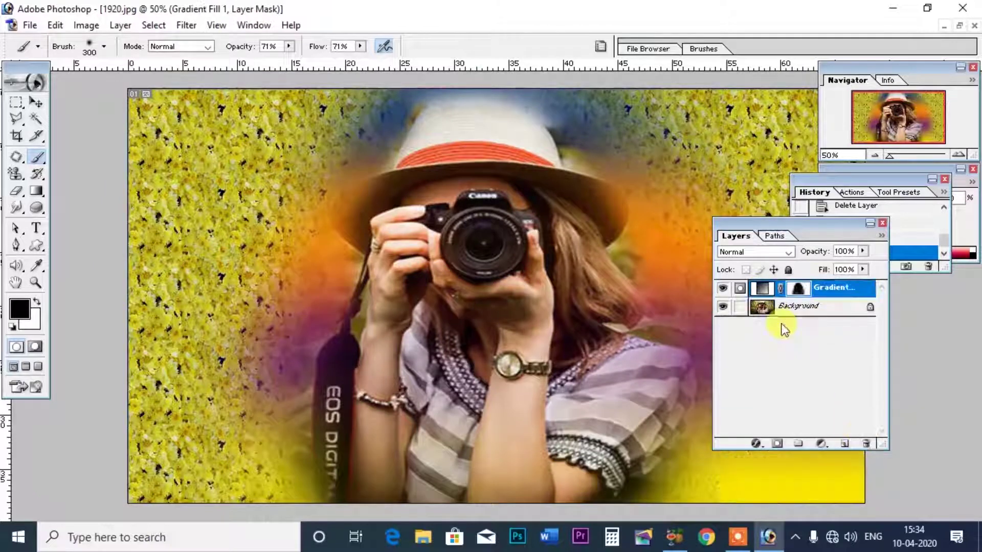
pyautogui.click(772, 290)
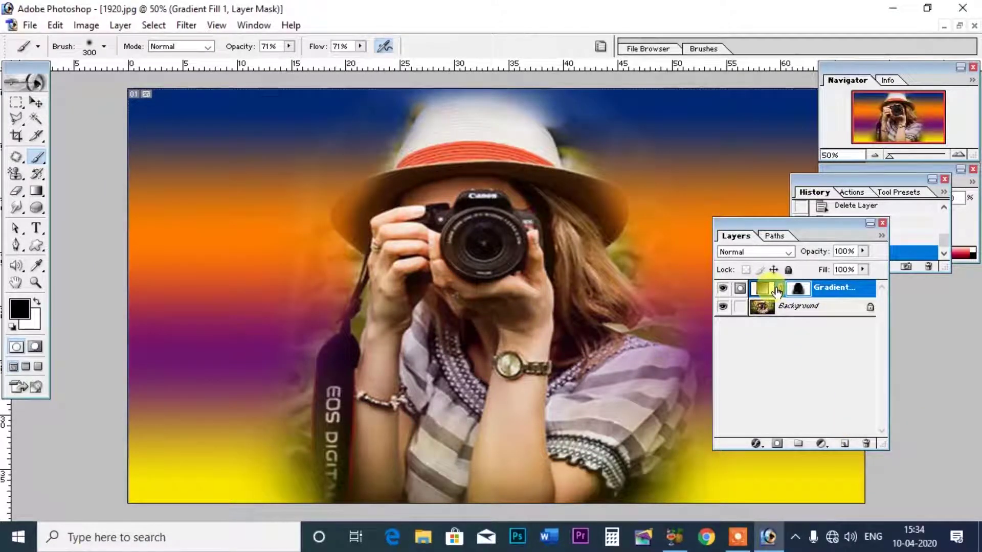
pyautogui.click(797, 290)
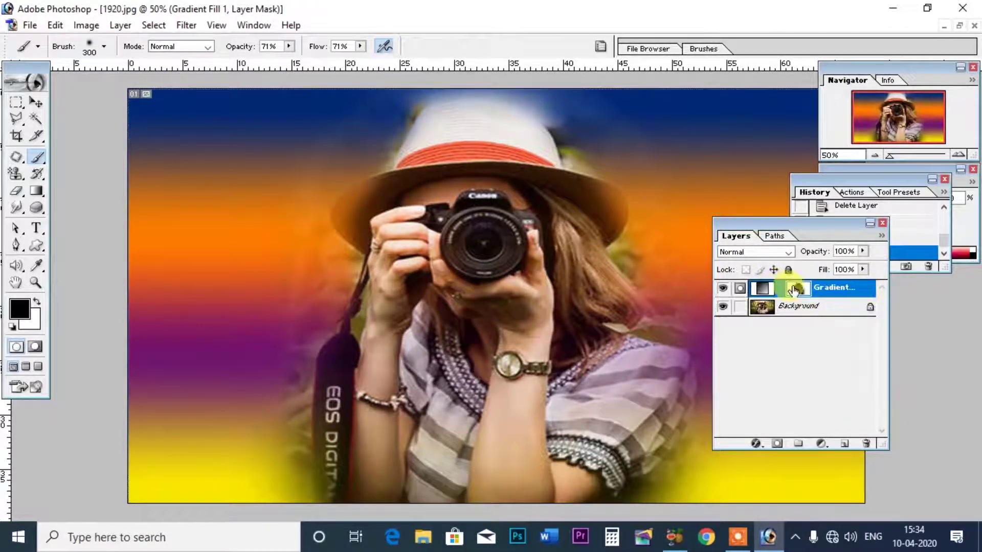
pyautogui.moveTo(797, 290); pyautogui.dragTo(866, 443)
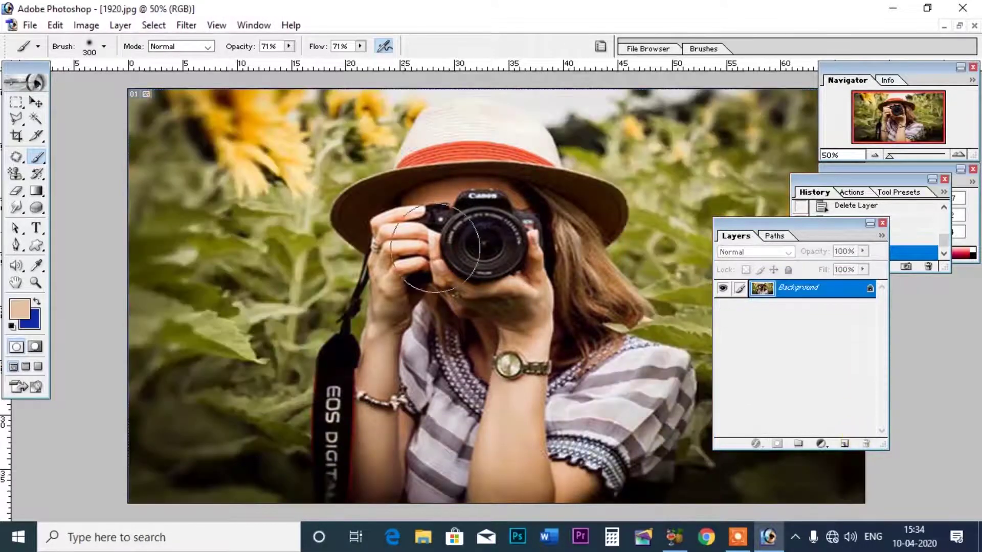
# Step: Add a Color Fill 1 layer filled with dark green
pyautogui.click(117, 25)
pyautogui.moveTo(158, 138)
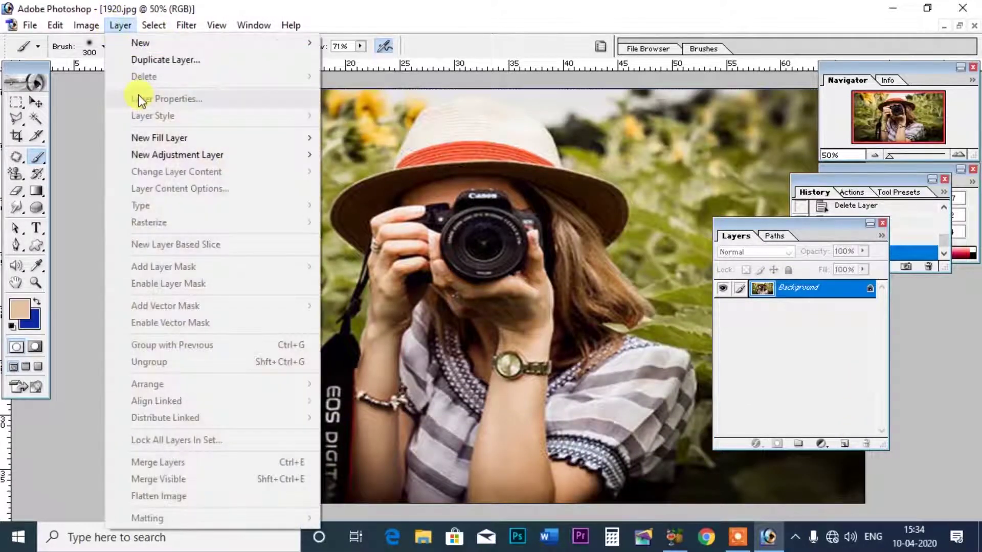
pyautogui.click(378, 141)
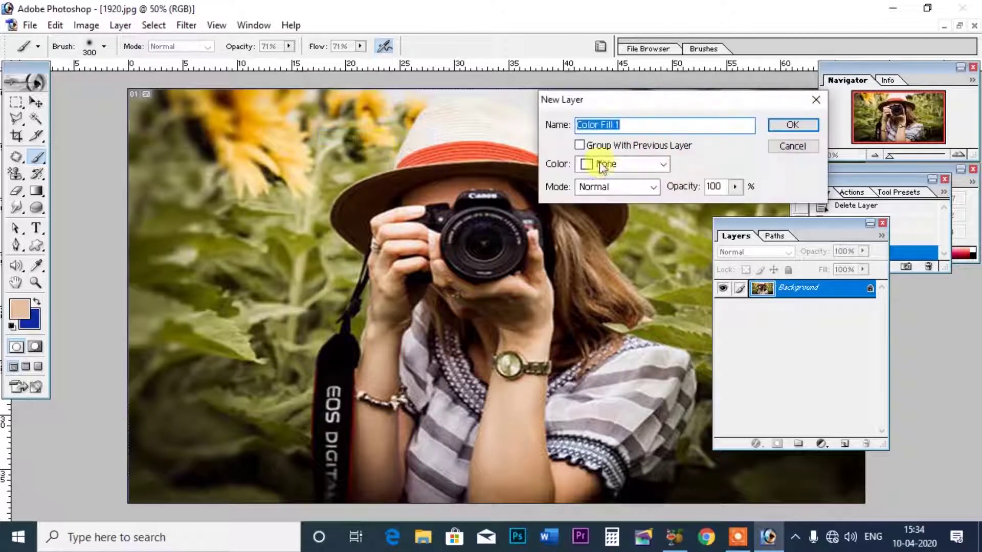
pyautogui.click(774, 128)
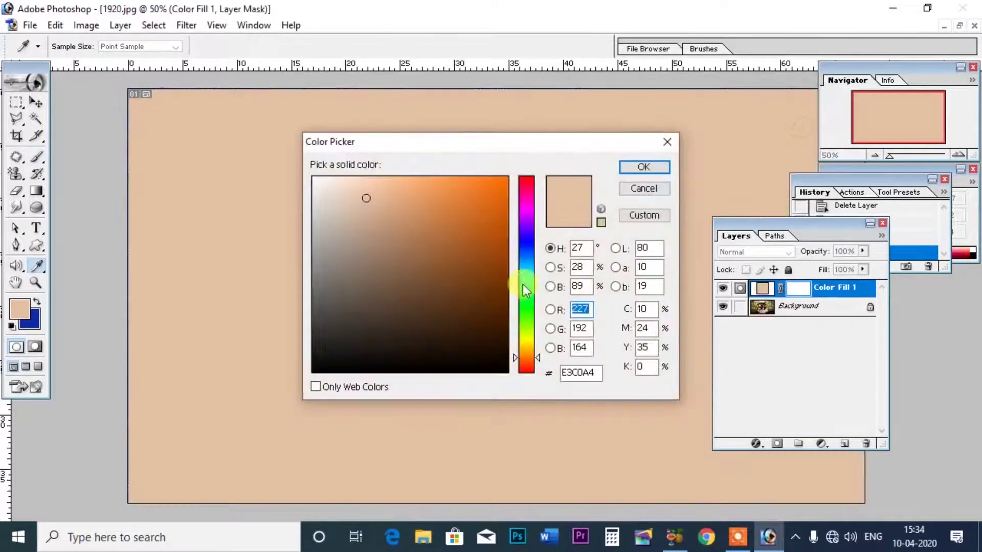
pyautogui.click(521, 275)
pyautogui.click(514, 296)
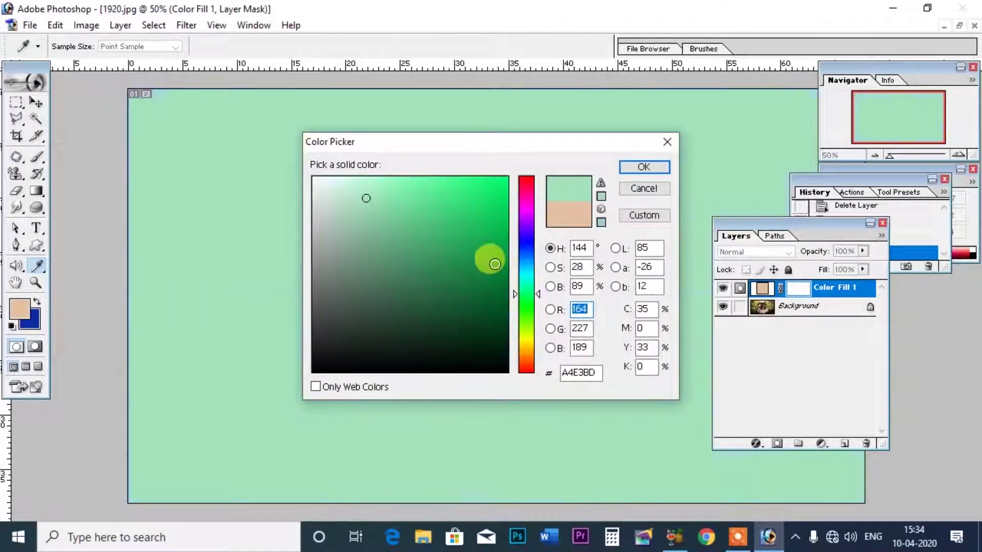
pyautogui.click(495, 264)
pyautogui.click(642, 167)
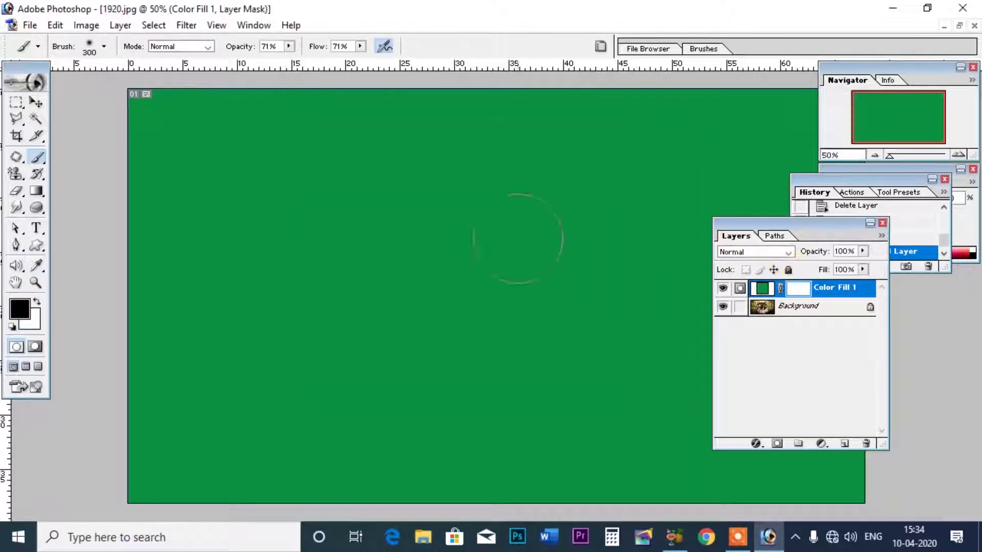
# Step: Paint the mask with a larger brush at 100% opacity and flow to reveal the woman
pyautogui.moveTo(517, 238)
pyautogui.mouseDown()
pyautogui.moveTo(492, 274)
pyautogui.moveTo(549, 324)
pyautogui.moveTo(394, 381)
pyautogui.moveTo(469, 165)
pyautogui.moveTo(425, 169)
pyautogui.mouseUp()
pyautogui.press(']')
pyautogui.press(']')
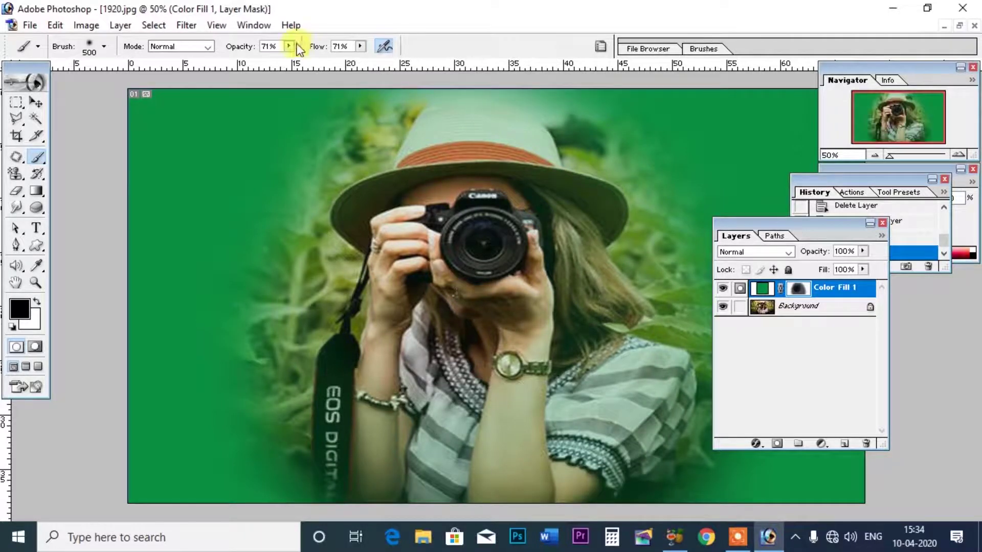
pyautogui.moveTo(289, 46)
pyautogui.mouseDown()
pyautogui.moveTo(346, 73)
pyautogui.moveTo(385, 60)
pyautogui.mouseUp()
pyautogui.moveTo(491, 196)
pyautogui.mouseDown()
pyautogui.moveTo(417, 120)
pyautogui.moveTo(461, 328)
pyautogui.moveTo(613, 358)
pyautogui.moveTo(499, 430)
pyautogui.mouseUp()
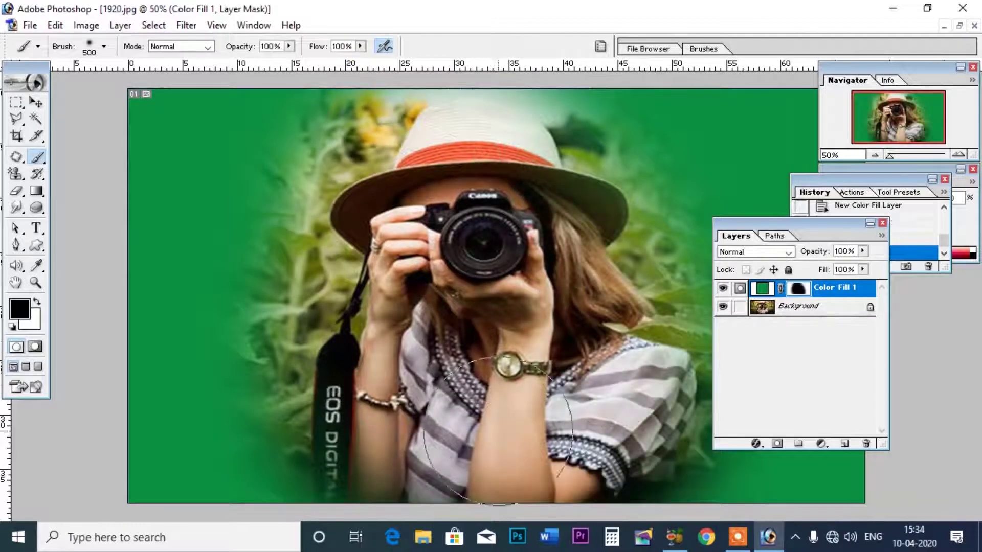
pyautogui.moveTo(860, 224); pyautogui.dragTo(930, 234)
pyautogui.click(167, 27)
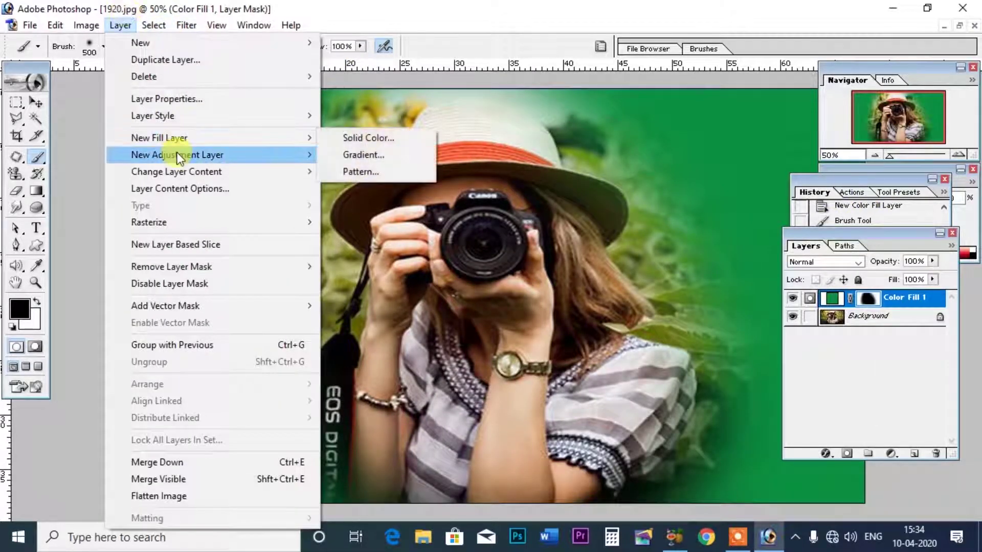
pyautogui.moveTo(176, 155)
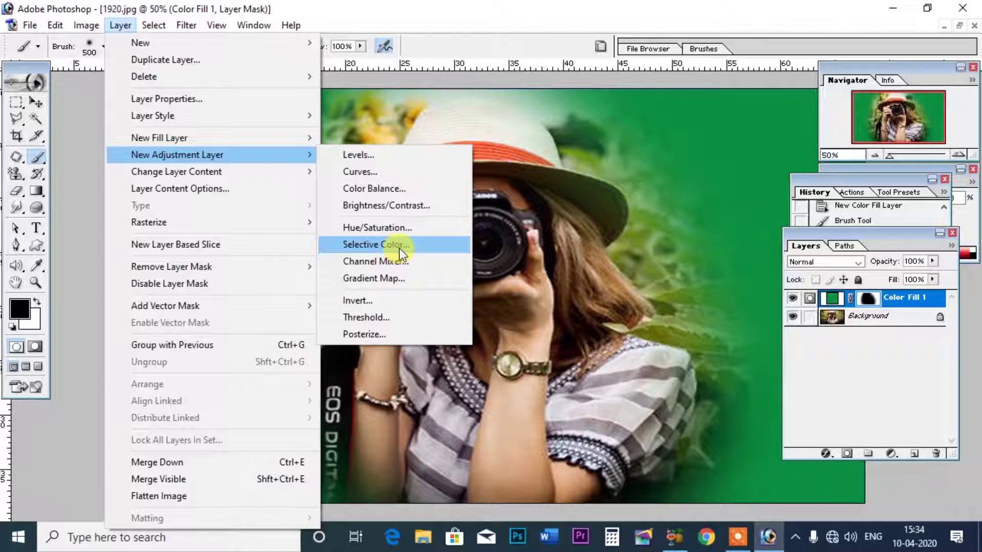
pyautogui.click(400, 249)
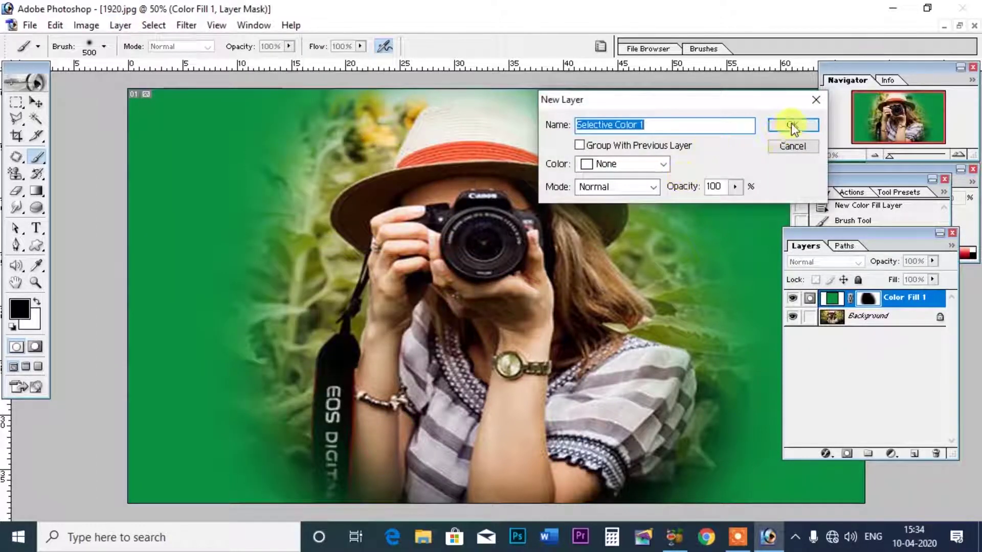
pyautogui.click(791, 124)
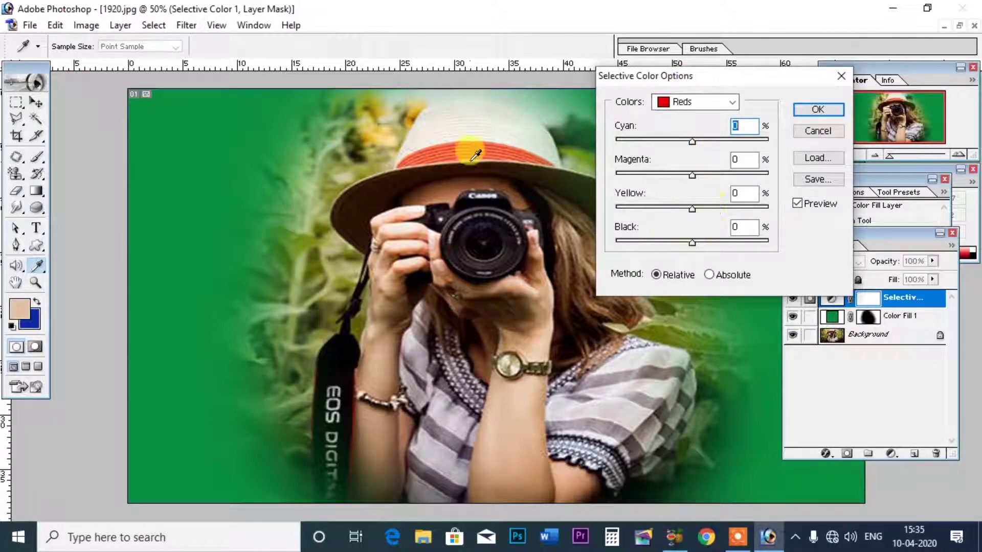
pyautogui.moveTo(692, 242); pyautogui.dragTo(708, 243)
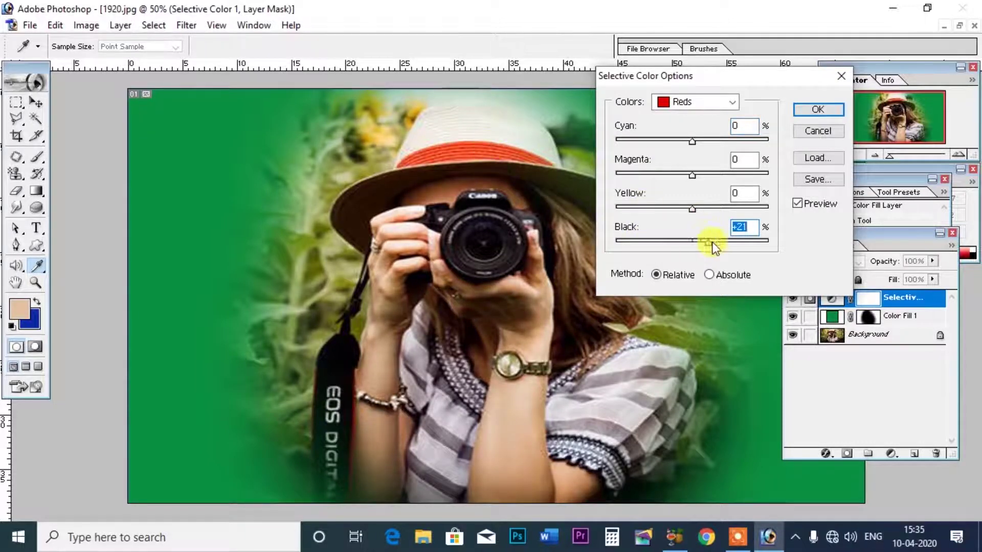
pyautogui.moveTo(713, 246); pyautogui.dragTo(695, 244)
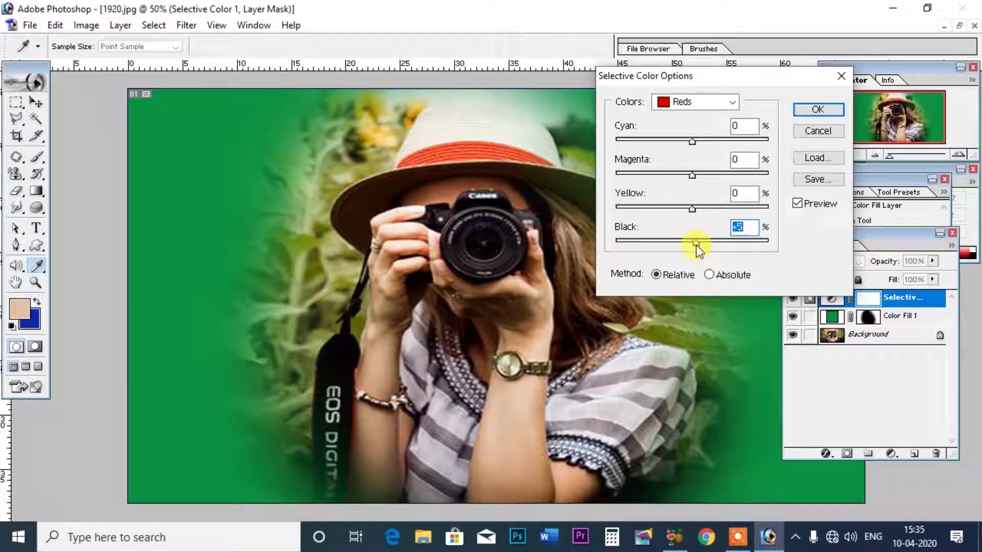
pyautogui.click(713, 103)
pyautogui.click(683, 141)
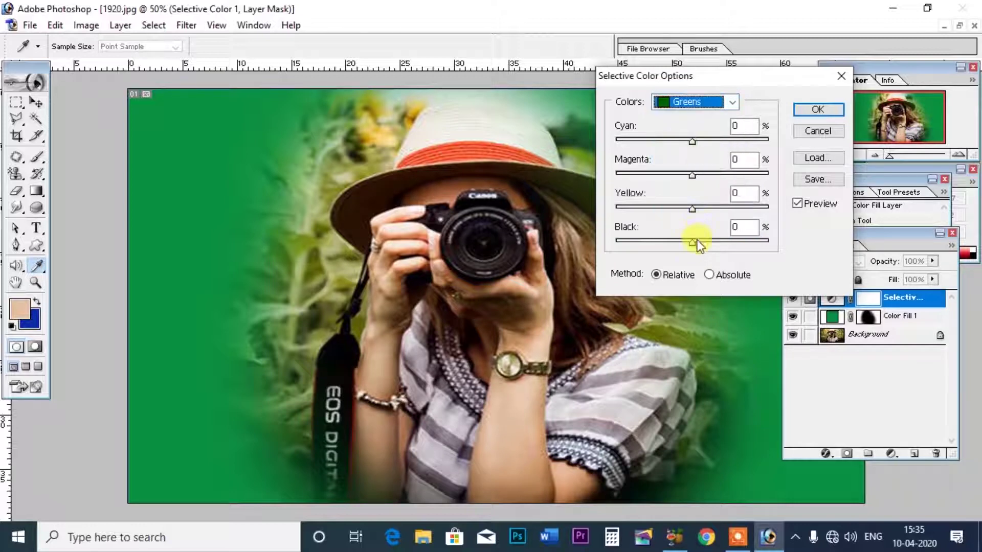
pyautogui.click(698, 242)
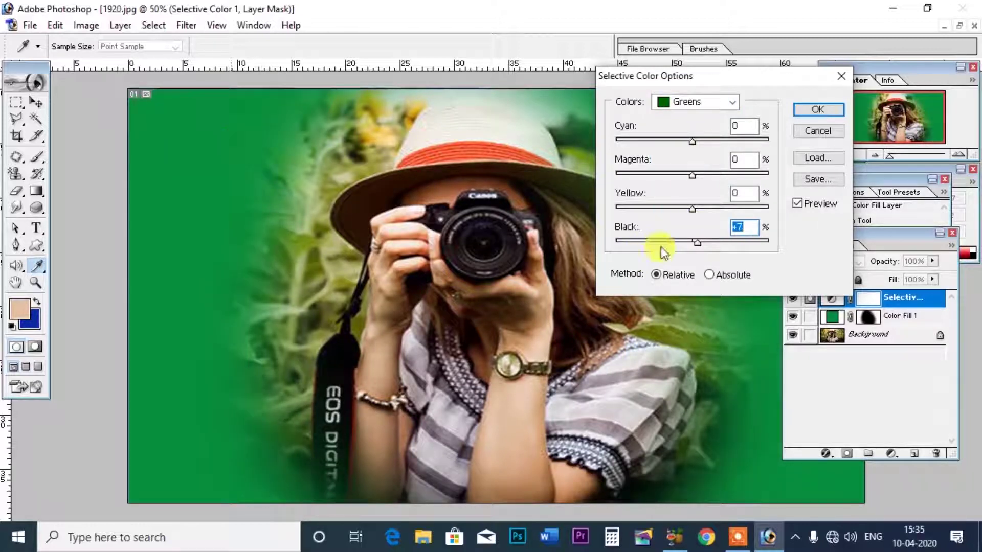
pyautogui.moveTo(702, 246); pyautogui.dragTo(699, 250)
pyautogui.click(680, 103)
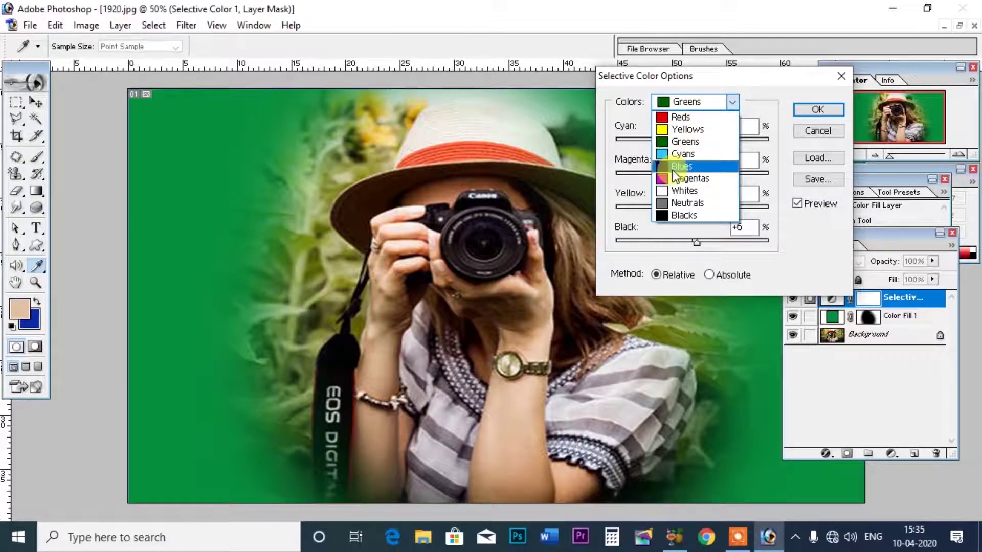
pyautogui.click(839, 77)
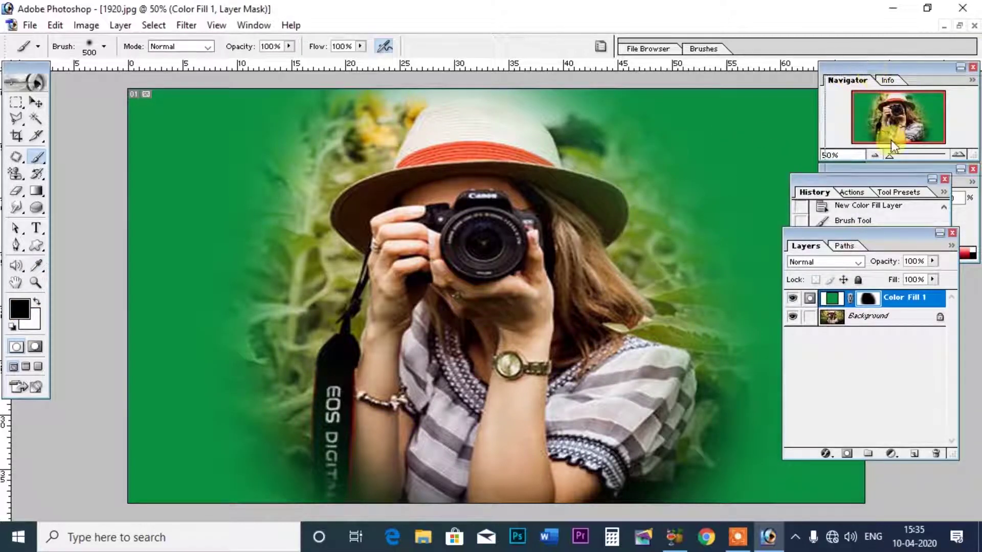
pyautogui.moveTo(850, 75); pyautogui.dragTo(868, 138)
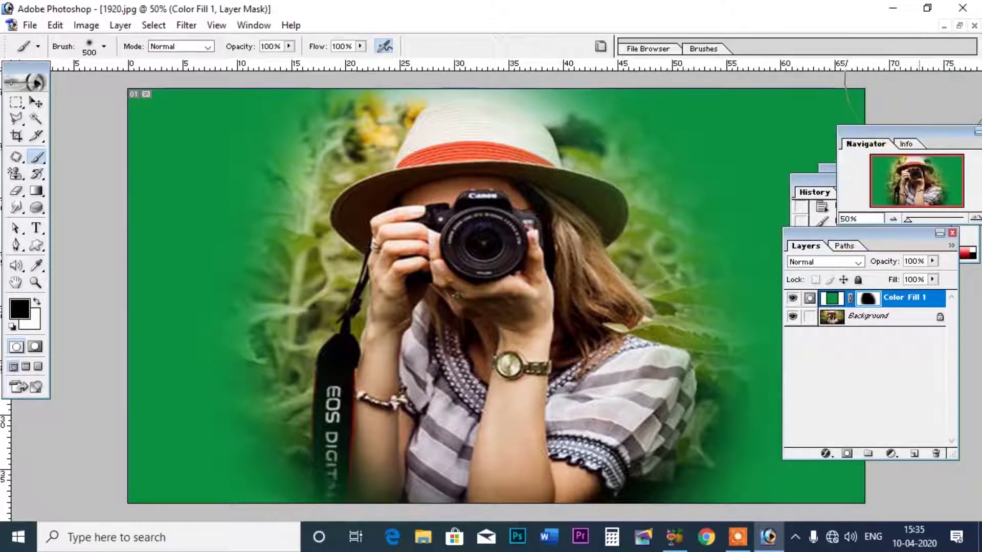
# Step: Close the current image without saving and open pexels-photo-1391499.jpeg
pyautogui.click(974, 25)
pyautogui.click(513, 212)
pyautogui.click(12, 25)
pyautogui.click(20, 61)
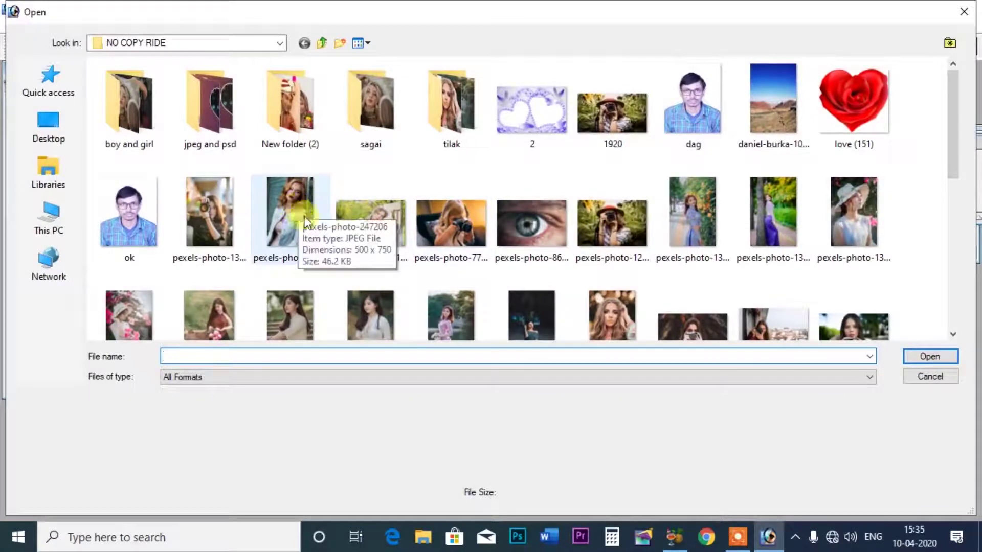
pyautogui.click(370, 310)
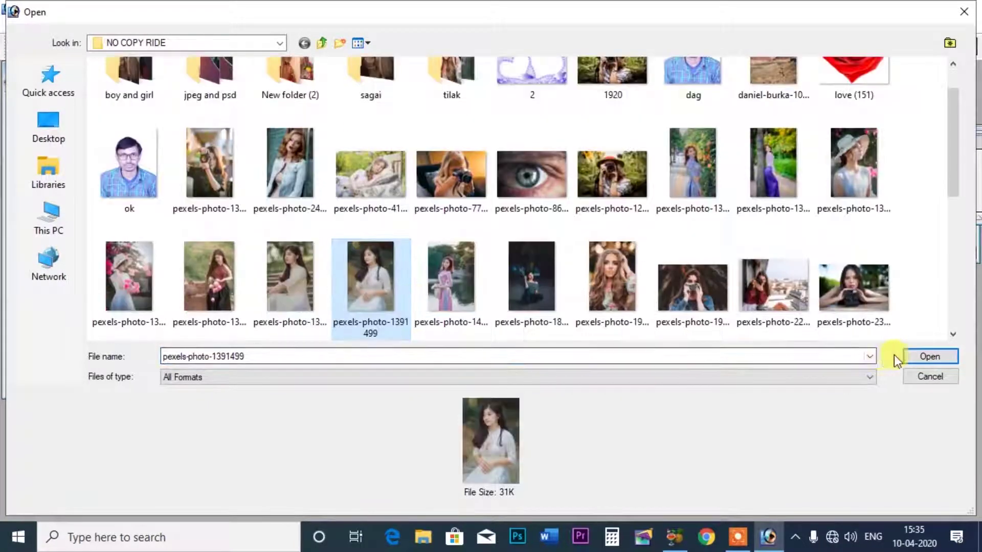
pyautogui.click(913, 356)
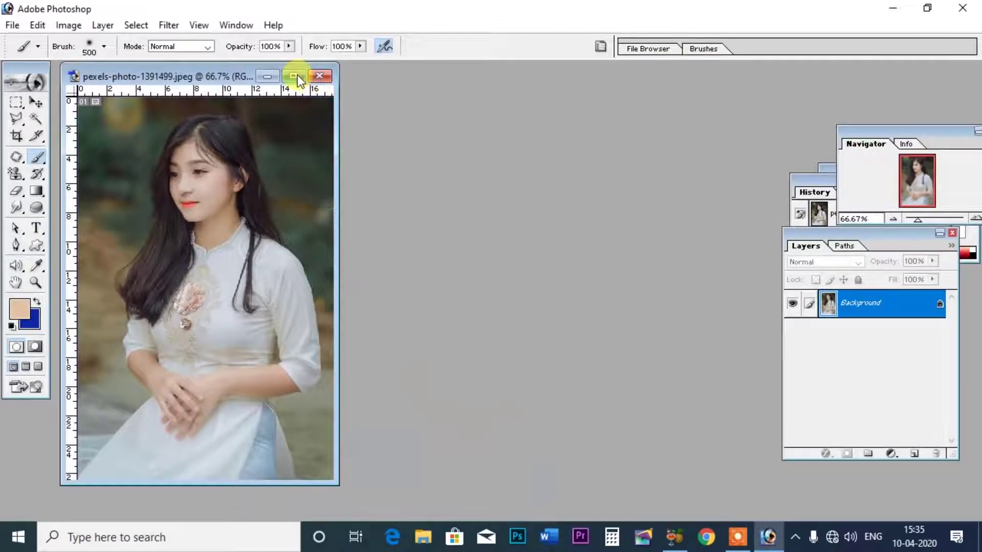
# Step: Maximize the window, zoom to 200% on her face, and shrink the brush to 300
pyautogui.click(299, 78)
pyautogui.hotkey('ctrl', '0')
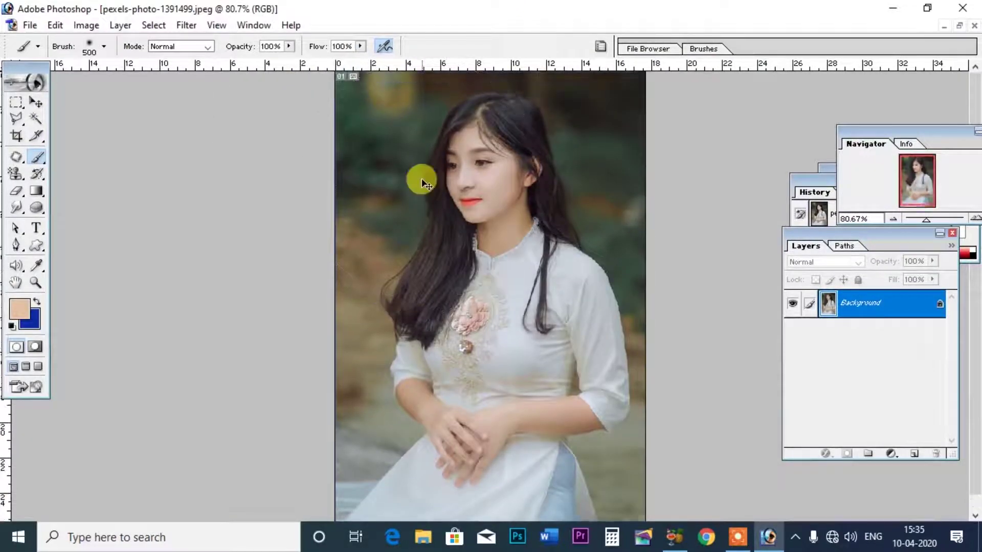
pyautogui.hotkey('ctrl', '+')
pyautogui.hotkey('ctrl', '+')
pyautogui.scroll(3, 537, 291)
pyautogui.scroll(2, 537, 291)
pyautogui.press('[')
pyautogui.press('[')
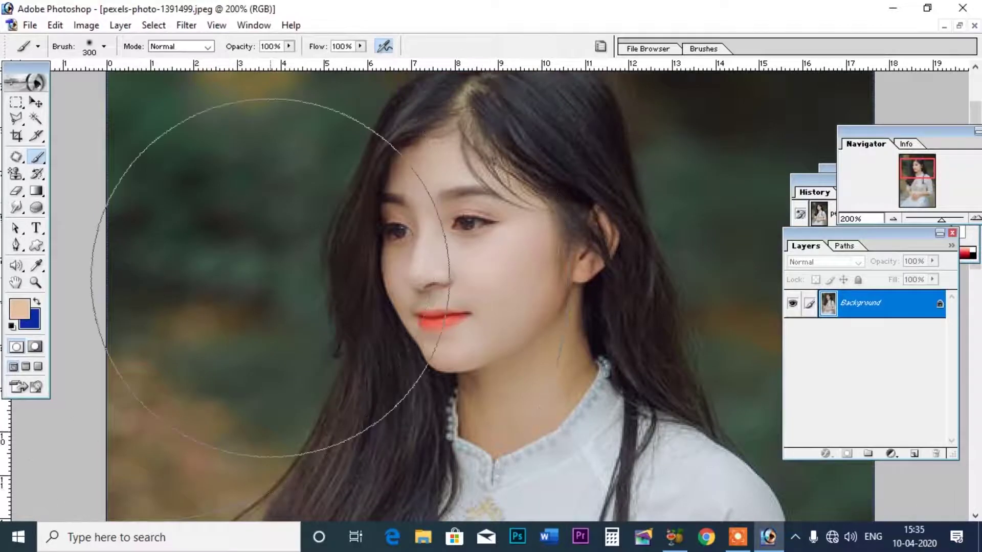
# Step: Shrink the brush to 100 and add a deep blue Color Fill 1 layer
pyautogui.press('[')
pyautogui.press('[')
pyautogui.click(120, 25)
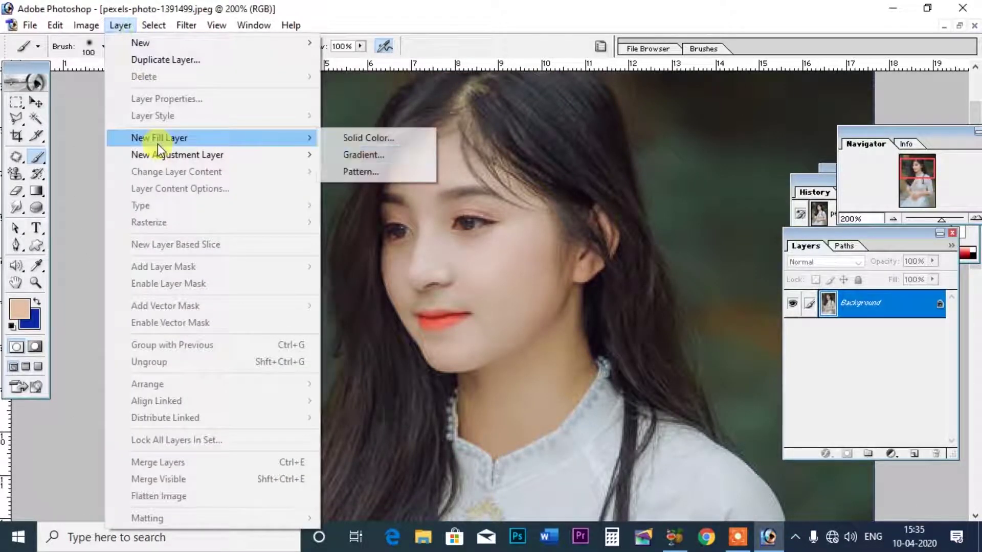
pyautogui.click(361, 139)
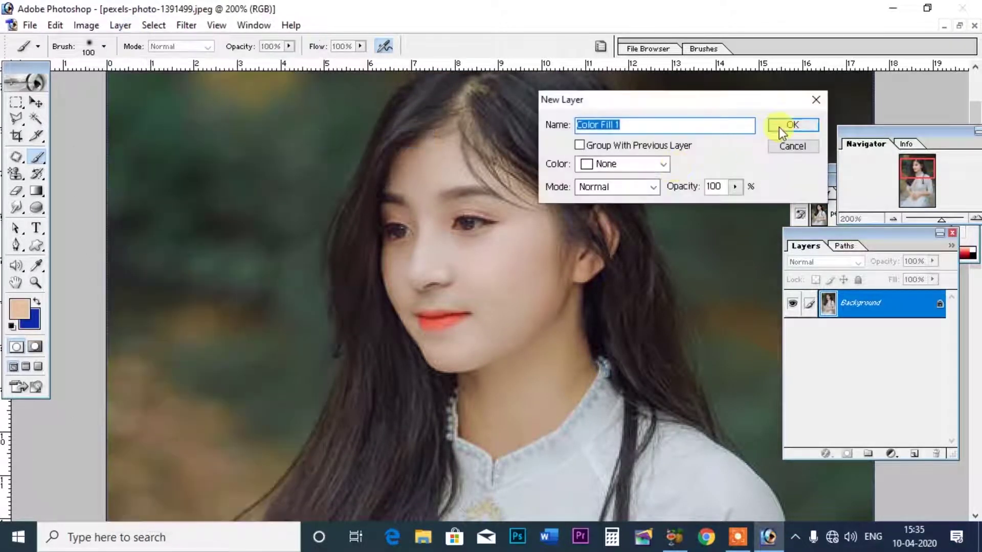
pyautogui.click(778, 127)
pyautogui.click(532, 257)
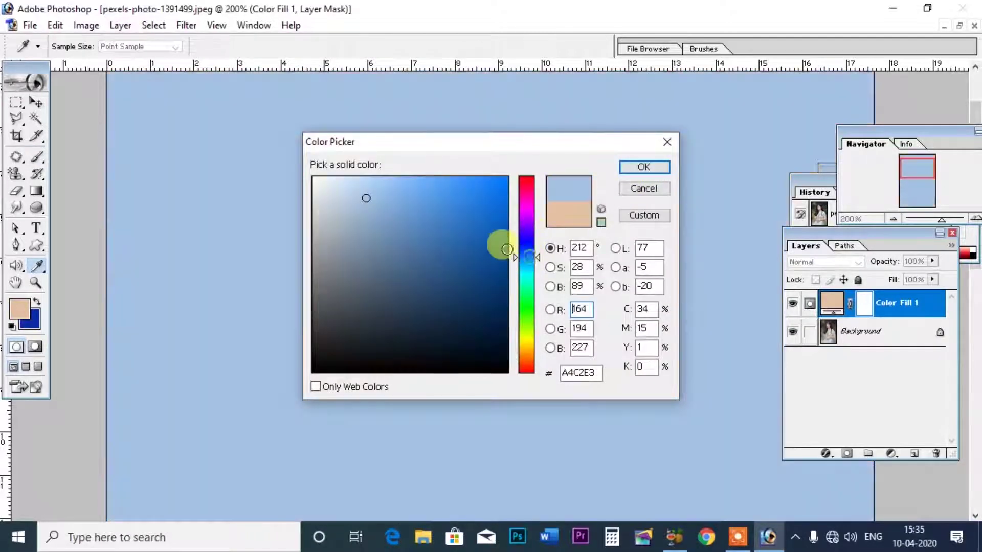
pyautogui.click(497, 243)
pyautogui.click(639, 168)
# Step: Paint the fill's mask black to reveal her face, hair, ear and shirt
pyautogui.press('d')
pyautogui.moveTo(515, 208)
pyautogui.mouseDown()
pyautogui.moveTo(478, 186)
pyautogui.moveTo(406, 245)
pyautogui.moveTo(429, 252)
pyautogui.moveTo(408, 478)
pyautogui.moveTo(588, 388)
pyautogui.moveTo(587, 460)
pyautogui.moveTo(548, 245)
pyautogui.moveTo(352, 195)
pyautogui.moveTo(332, 491)
pyautogui.moveTo(390, 245)
pyautogui.mouseUp()
pyautogui.moveTo(515, 120)
pyautogui.mouseDown()
pyautogui.moveTo(745, 329)
pyautogui.moveTo(716, 486)
pyautogui.moveTo(263, 493)
pyautogui.mouseUp()
pyautogui.moveTo(398, 152); pyautogui.dragTo(387, 77)
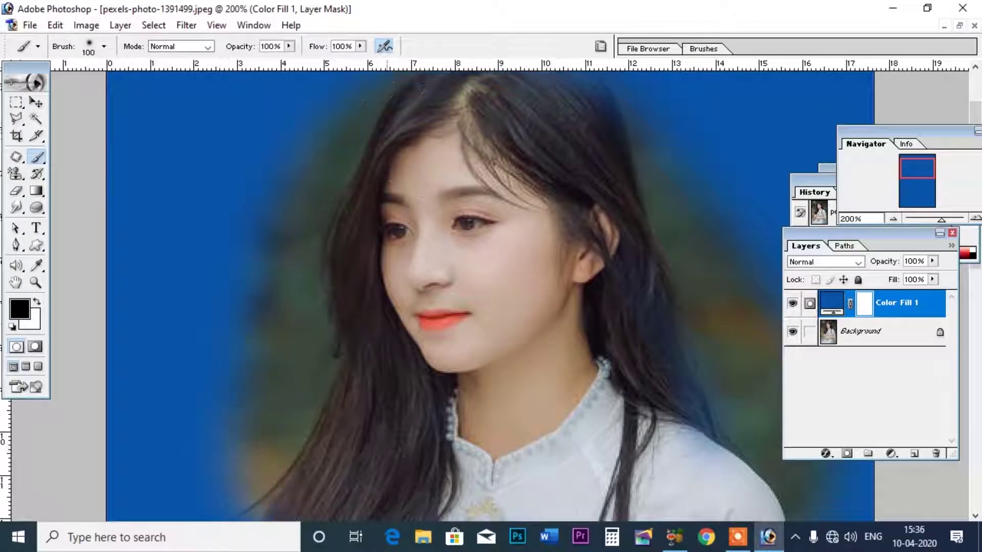
pyautogui.click(185, 25)
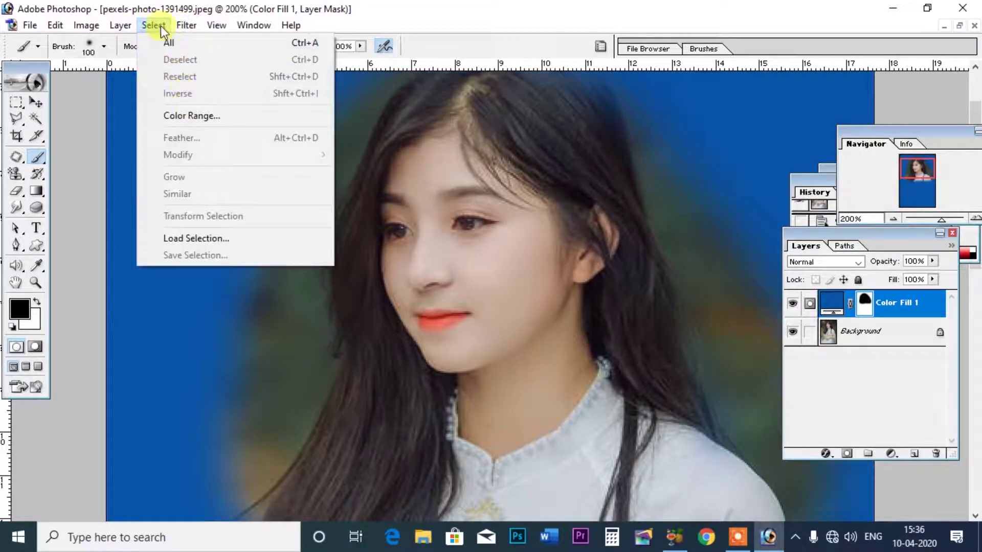
# Step: Add Selective Color 1 with Reds Black at +100 and a slight Blacks tweak
pyautogui.moveTo(177, 155)
pyautogui.click(406, 245)
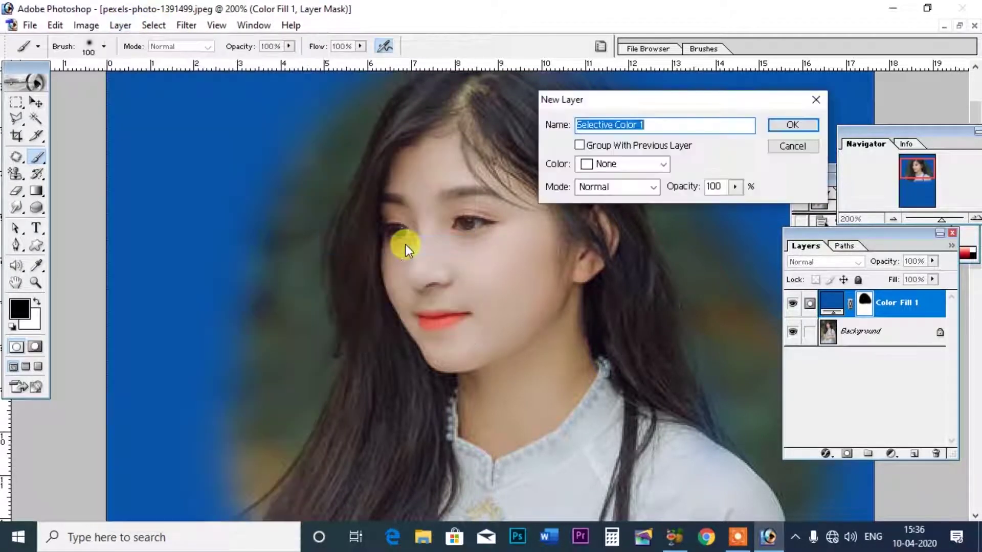
pyautogui.click(796, 125)
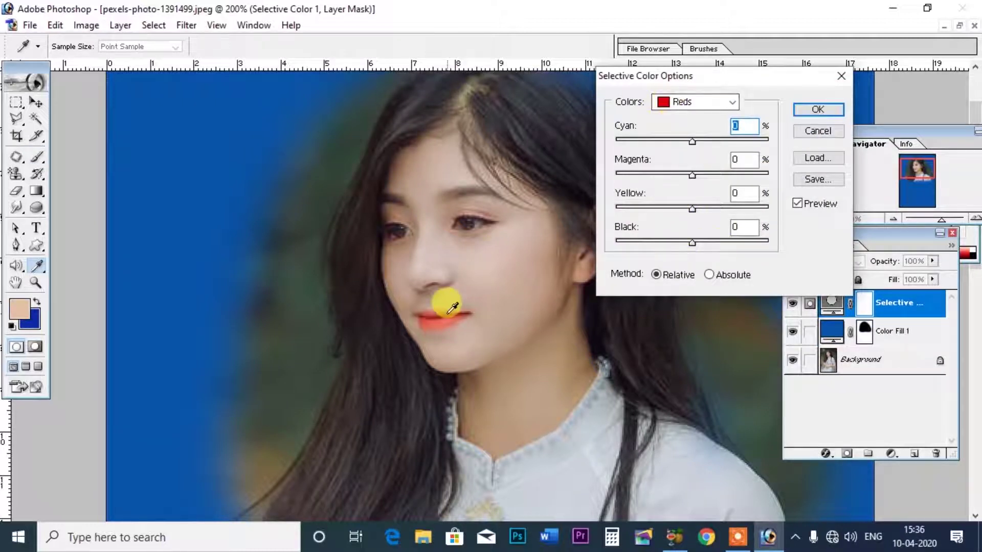
pyautogui.moveTo(711, 244)
pyautogui.mouseDown()
pyautogui.moveTo(739, 244)
pyautogui.moveTo(645, 243)
pyautogui.moveTo(756, 243)
pyautogui.mouseUp()
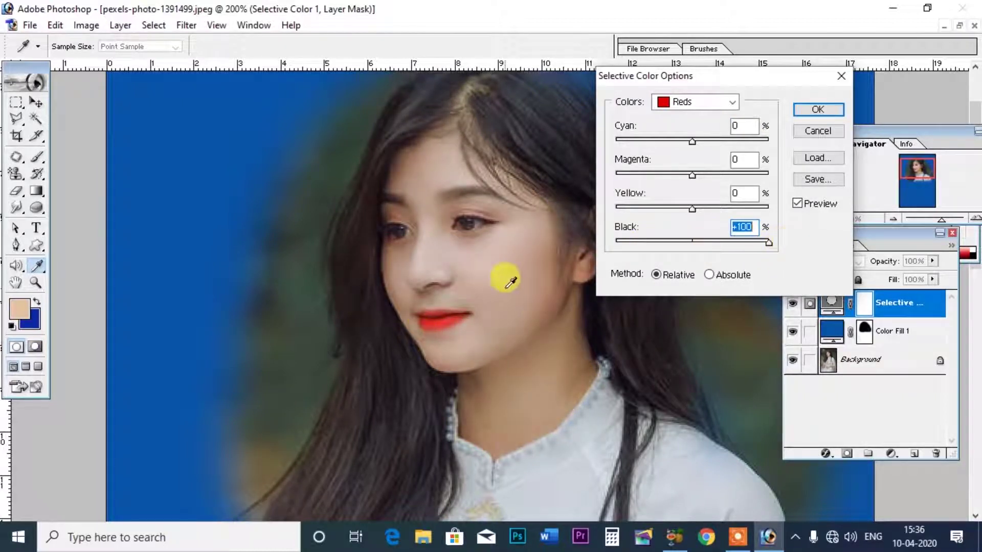
pyautogui.click(732, 100)
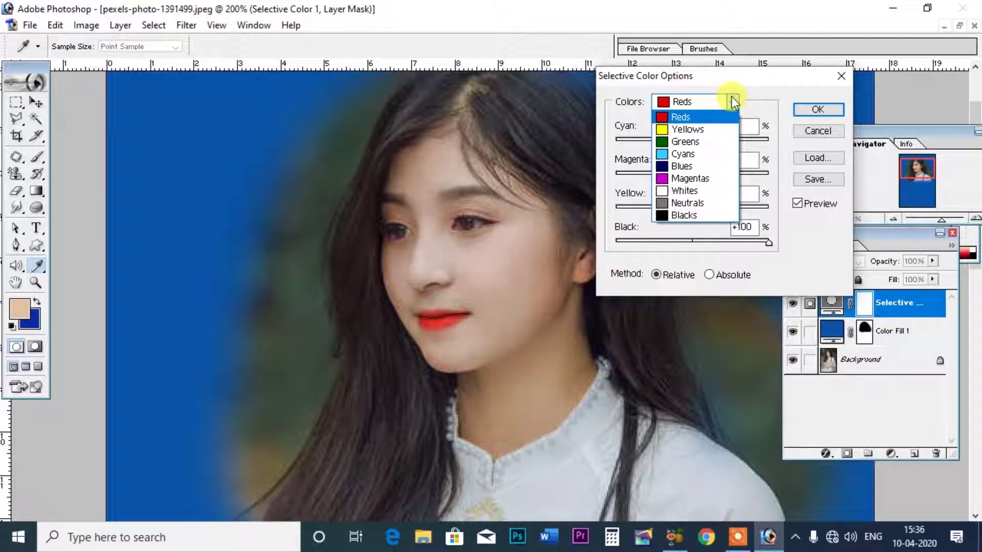
pyautogui.click(669, 215)
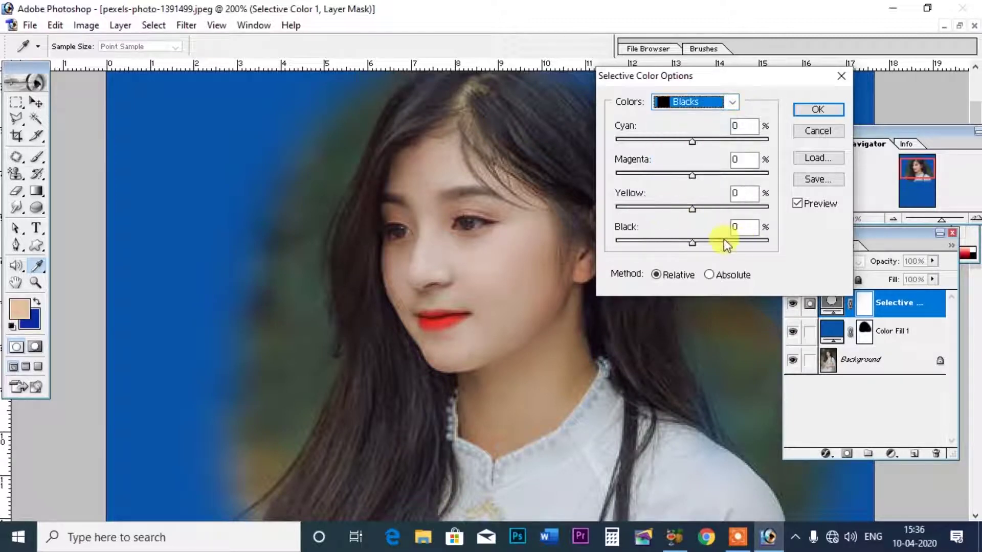
pyautogui.moveTo(692, 242)
pyautogui.mouseDown()
pyautogui.moveTo(655, 242)
pyautogui.moveTo(712, 243)
pyautogui.moveTo(699, 244)
pyautogui.mouseUp()
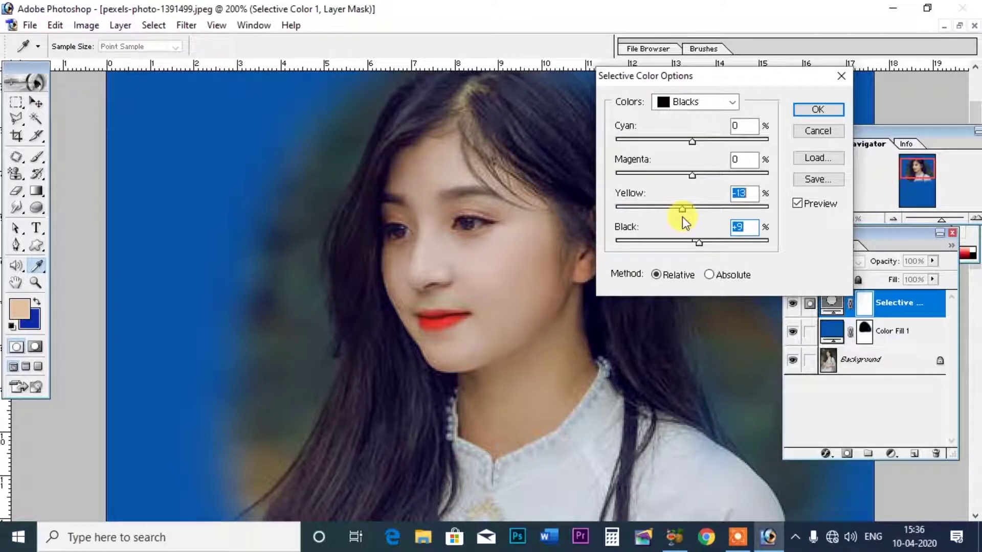
pyautogui.click(818, 110)
pyautogui.press('b')
pyautogui.press('d')
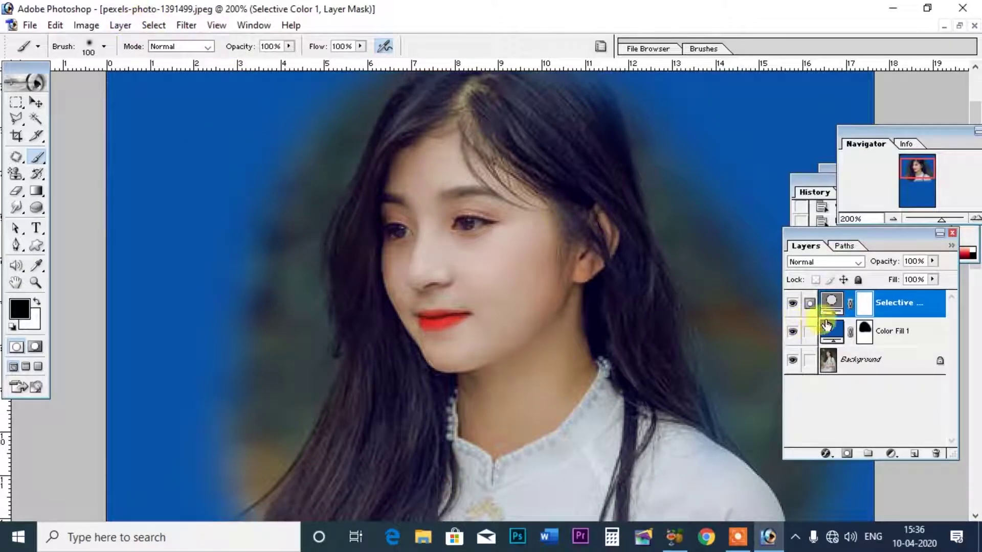
pyautogui.click(121, 25)
pyautogui.moveTo(159, 137)
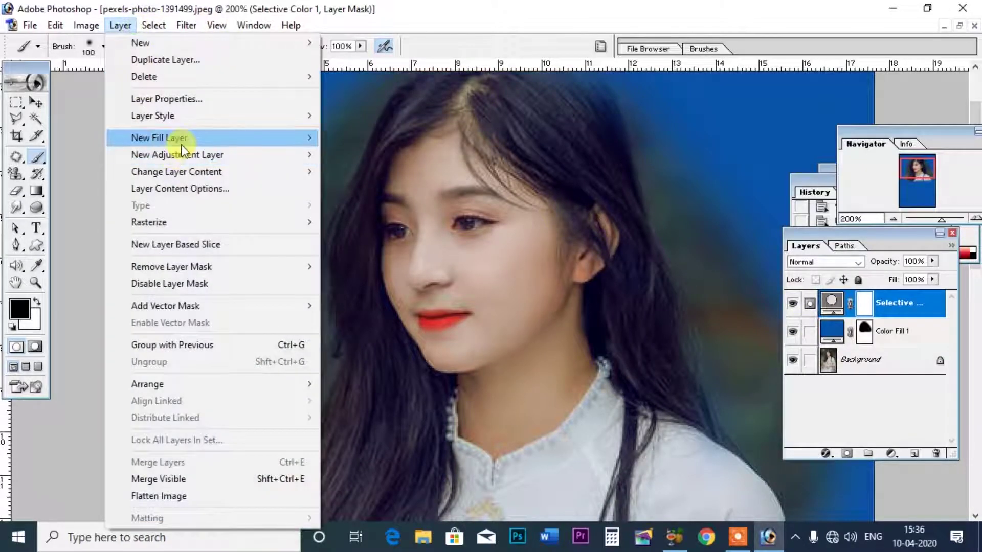
pyautogui.moveTo(177, 154)
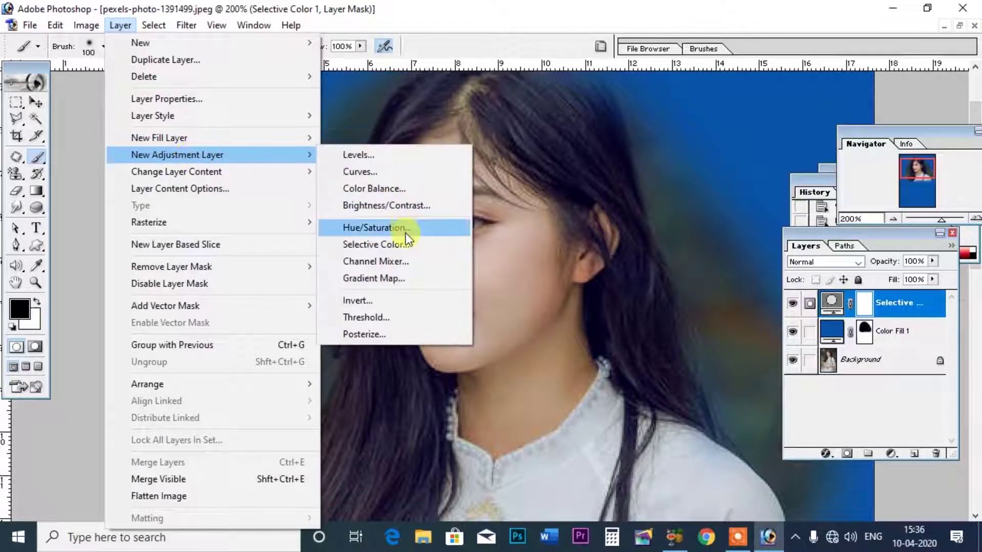
pyautogui.click(391, 262)
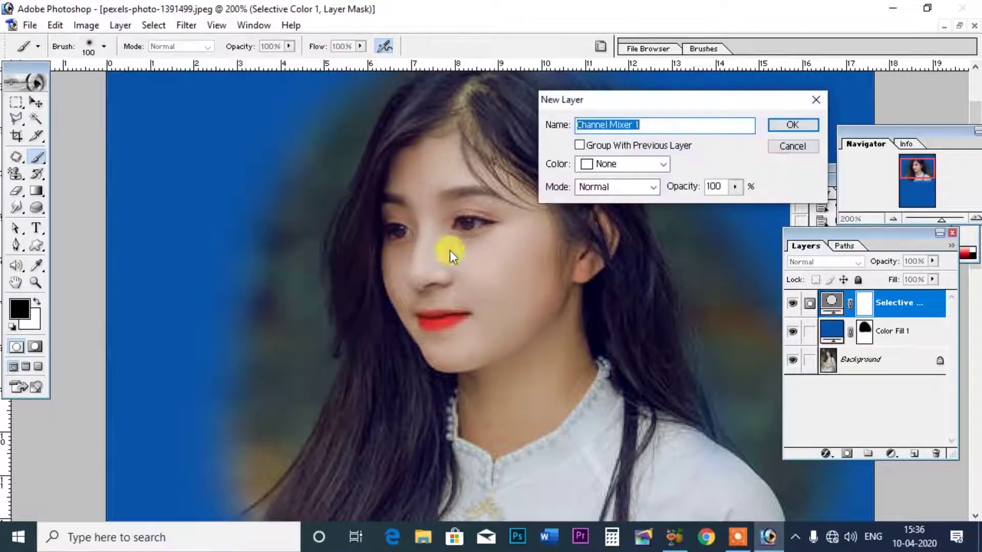
pyautogui.click(787, 124)
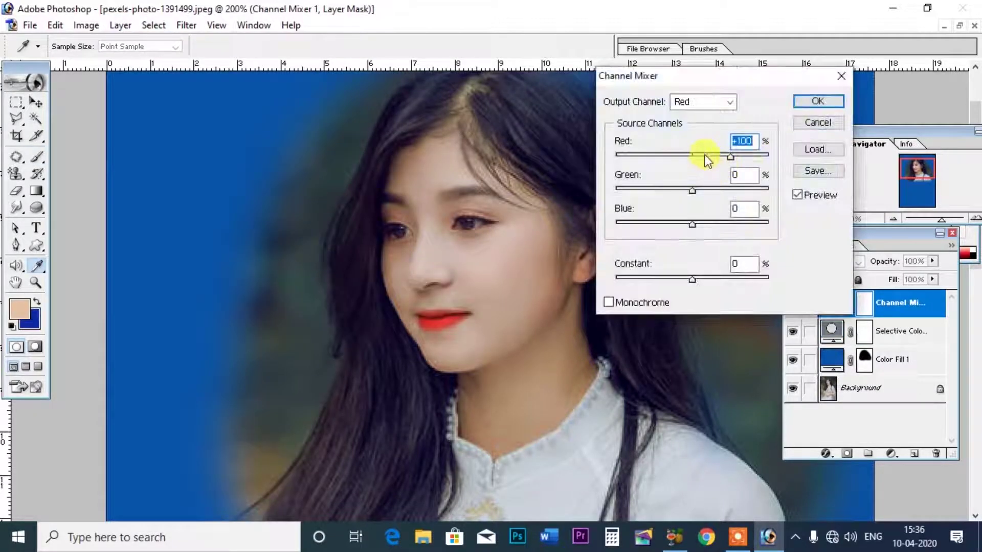
pyautogui.moveTo(728, 156); pyautogui.dragTo(733, 157)
pyautogui.moveTo(693, 225)
pyautogui.mouseDown()
pyautogui.moveTo(665, 225)
pyautogui.moveTo(702, 225)
pyautogui.moveTo(688, 225)
pyautogui.mouseUp()
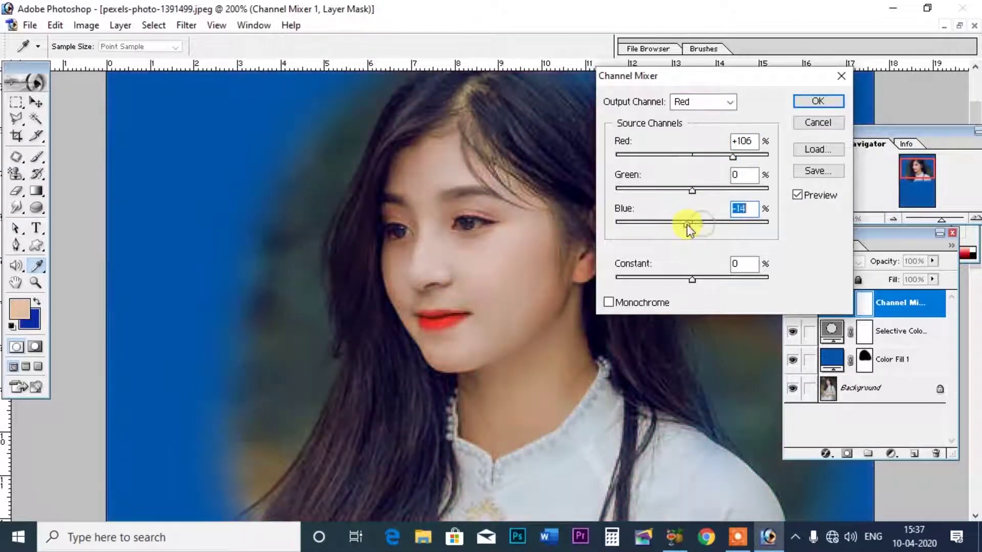
pyautogui.moveTo(691, 189)
pyautogui.mouseDown()
pyautogui.moveTo(704, 190)
pyautogui.moveTo(690, 189)
pyautogui.mouseUp()
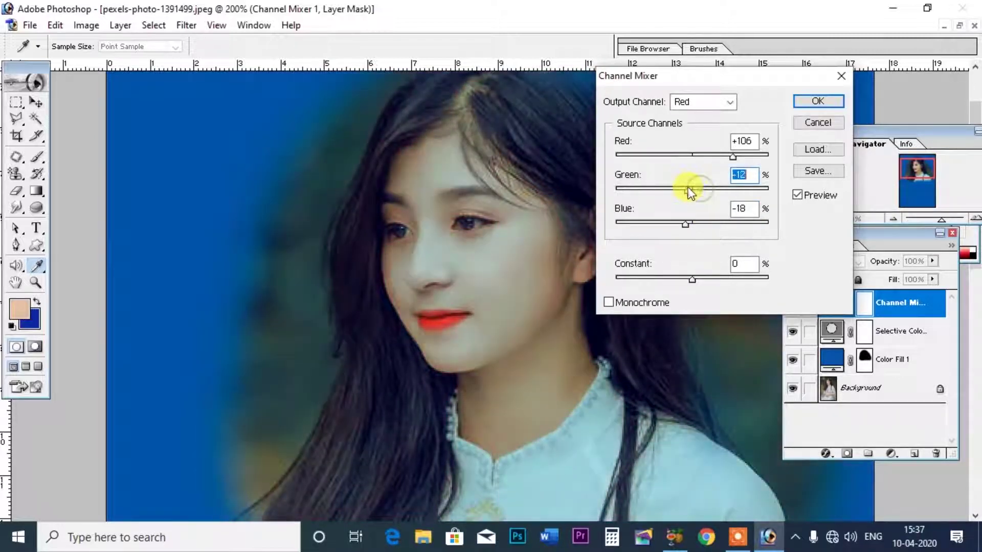
pyautogui.moveTo(732, 156)
pyautogui.mouseDown()
pyautogui.moveTo(697, 158)
pyautogui.moveTo(734, 157)
pyautogui.mouseUp()
pyautogui.moveTo(692, 279)
pyautogui.mouseDown()
pyautogui.moveTo(664, 278)
pyautogui.moveTo(700, 277)
pyautogui.mouseUp()
pyautogui.click(714, 111)
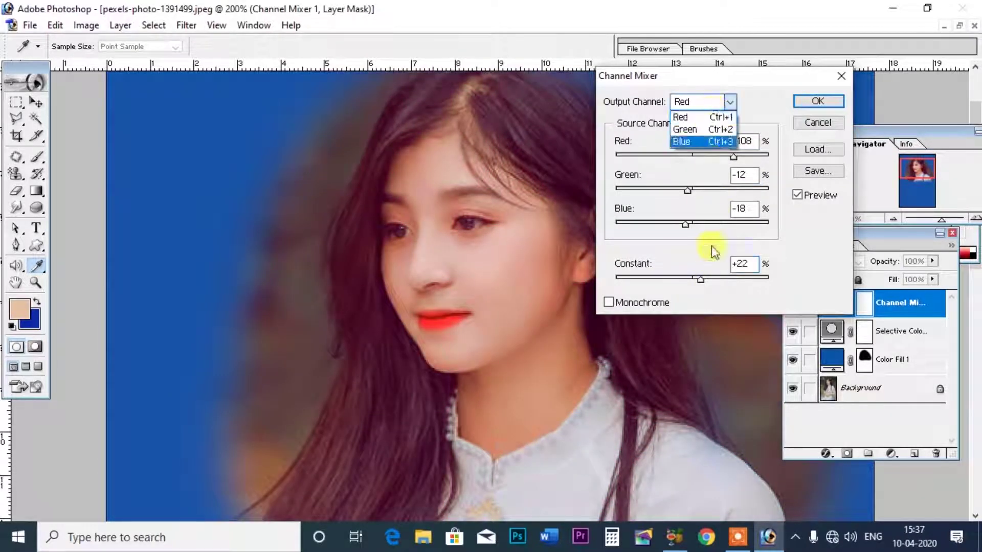
pyautogui.click(691, 129)
pyautogui.moveTo(692, 279)
pyautogui.mouseDown()
pyautogui.moveTo(674, 278)
pyautogui.moveTo(713, 278)
pyautogui.mouseUp()
pyautogui.click(709, 100)
pyautogui.click(691, 116)
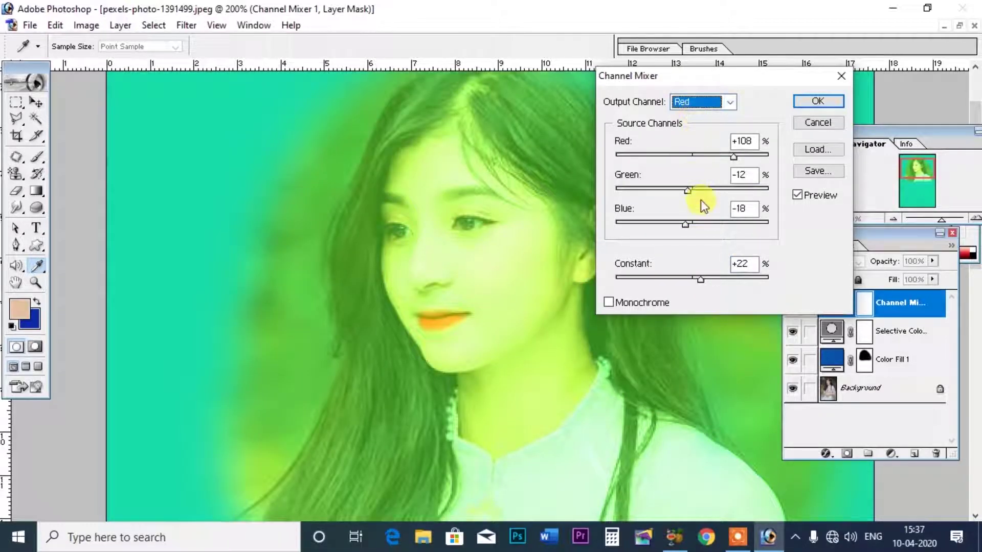
pyautogui.moveTo(699, 279); pyautogui.dragTo(686, 275)
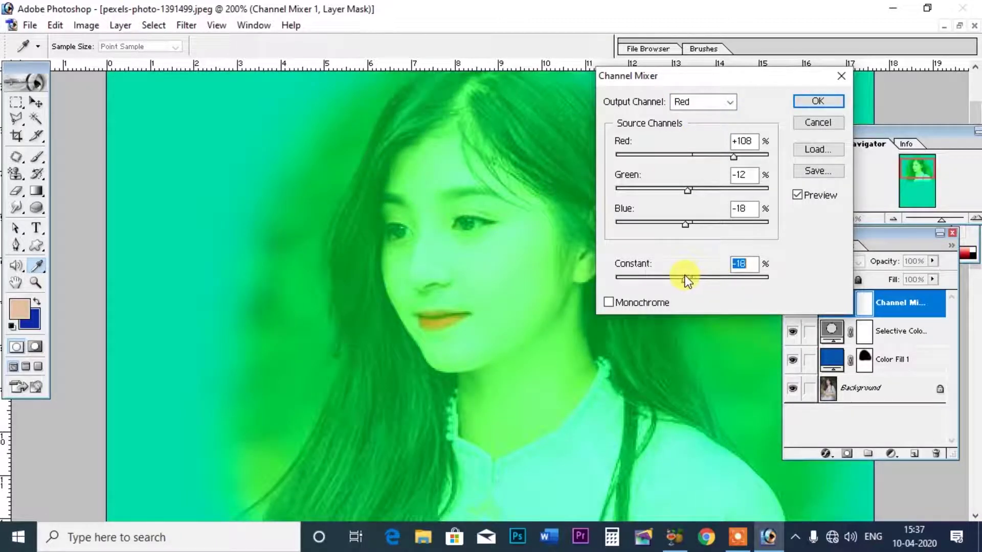
pyautogui.moveTo(686, 276); pyautogui.dragTo(674, 276)
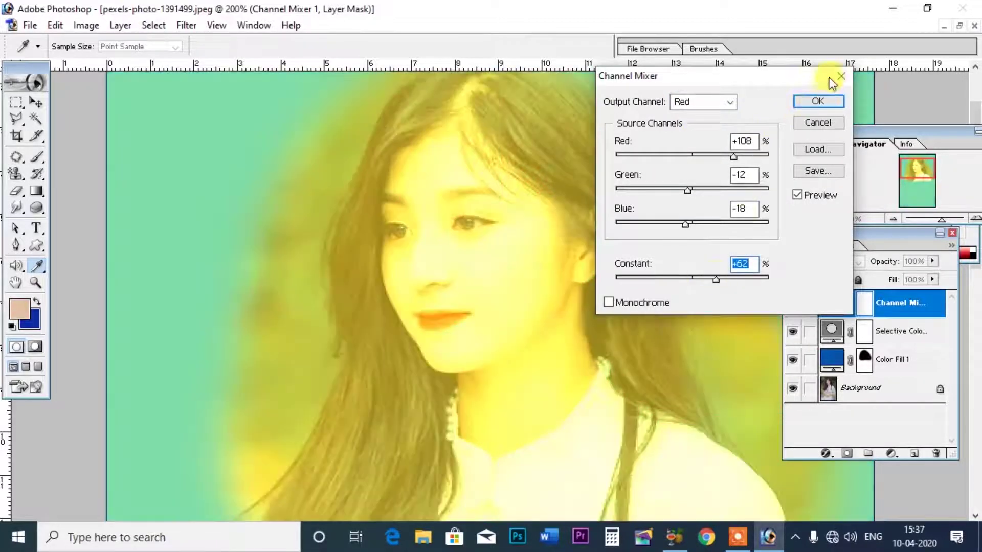
pyautogui.click(818, 123)
pyautogui.click(157, 25)
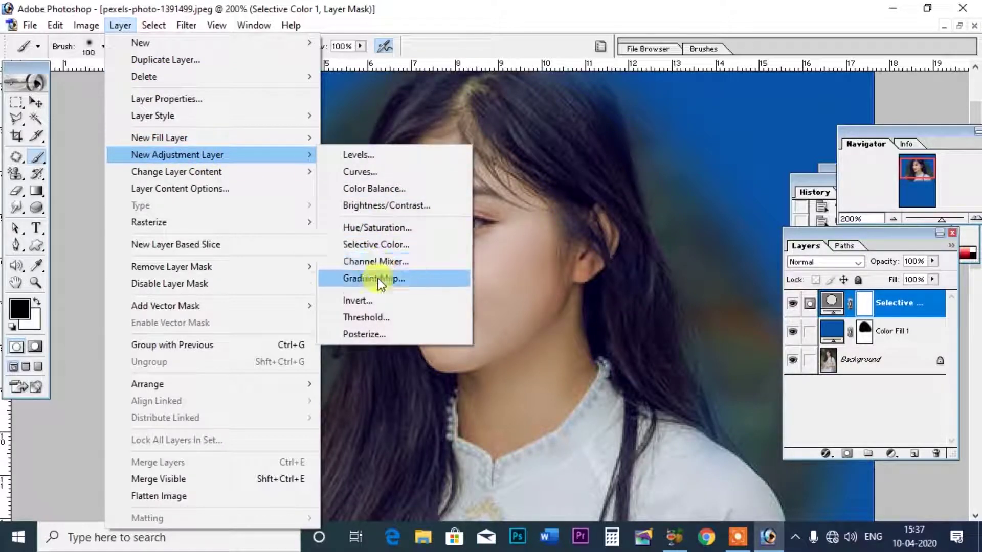
# Step: Add Channel Mixer 1 and mix the red output at +98/-16/+4
pyautogui.click(395, 270)
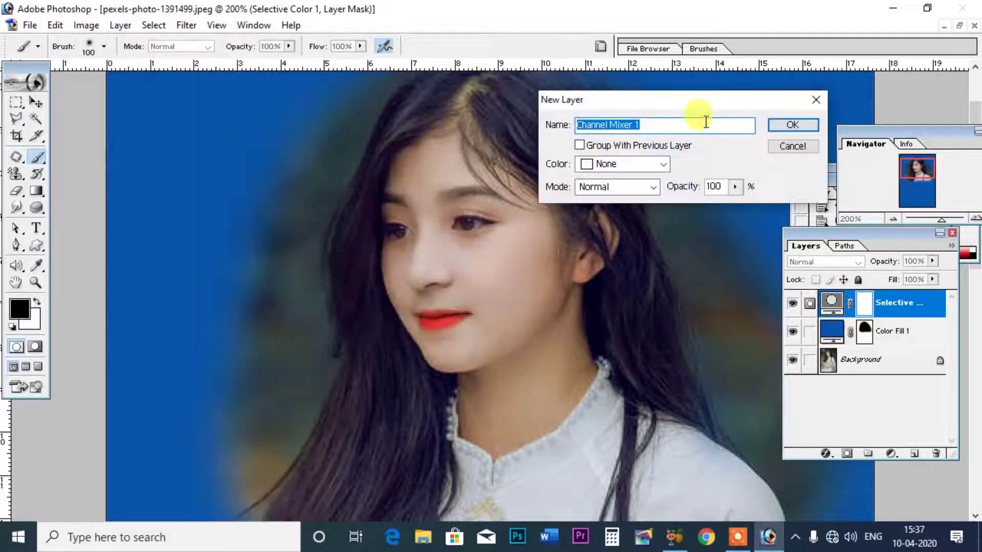
pyautogui.click(787, 129)
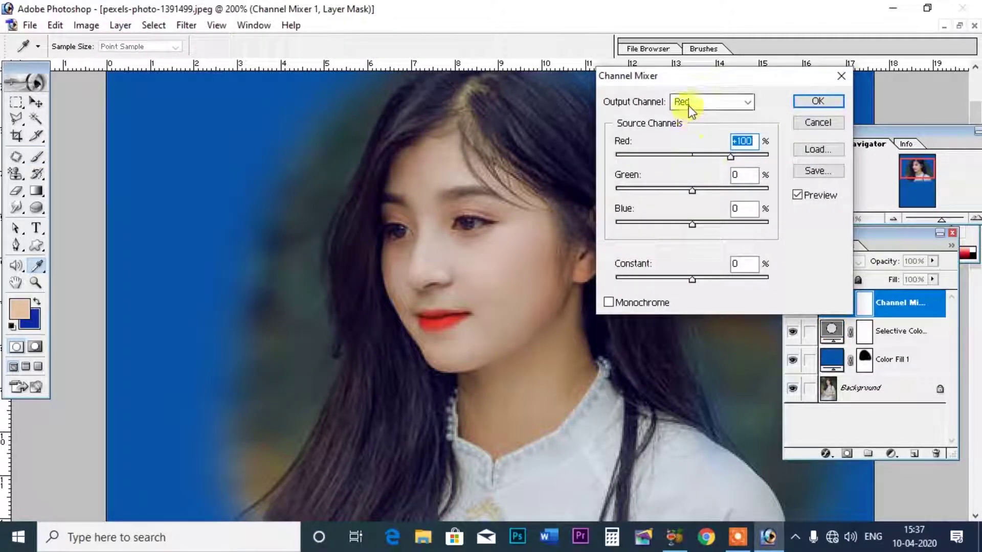
pyautogui.click(692, 280)
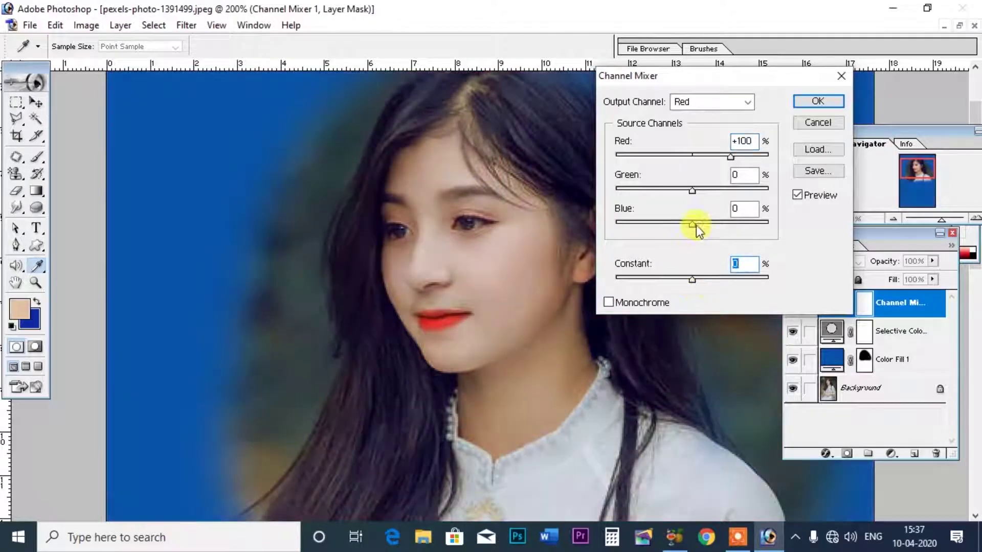
pyautogui.moveTo(696, 226)
pyautogui.mouseDown()
pyautogui.moveTo(677, 226)
pyautogui.moveTo(704, 229)
pyautogui.moveTo(693, 228)
pyautogui.mouseUp()
pyautogui.moveTo(698, 192); pyautogui.dragTo(686, 192)
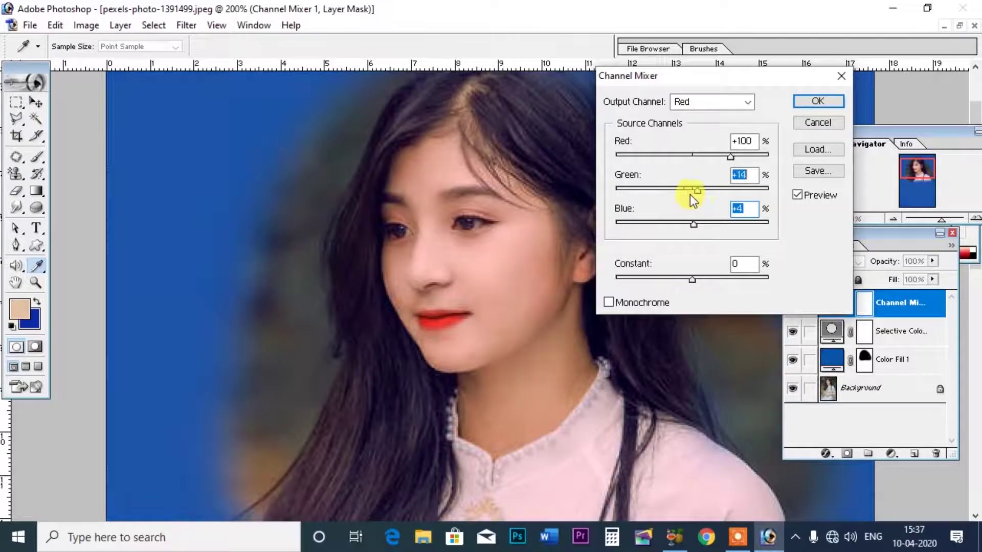
pyautogui.moveTo(729, 157)
pyautogui.mouseDown()
pyautogui.moveTo(702, 157)
pyautogui.moveTo(729, 156)
pyautogui.mouseUp()
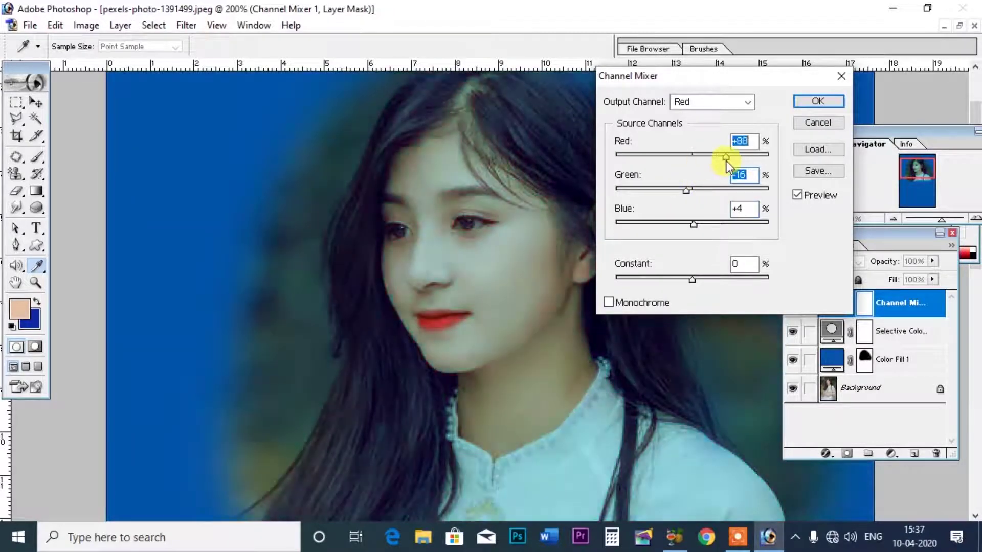
# Step: Mix some blue into the Green output channel and apply the Channel Mixer
pyautogui.click(721, 101)
pyautogui.click(696, 128)
pyautogui.moveTo(692, 223); pyautogui.dragTo(692, 229)
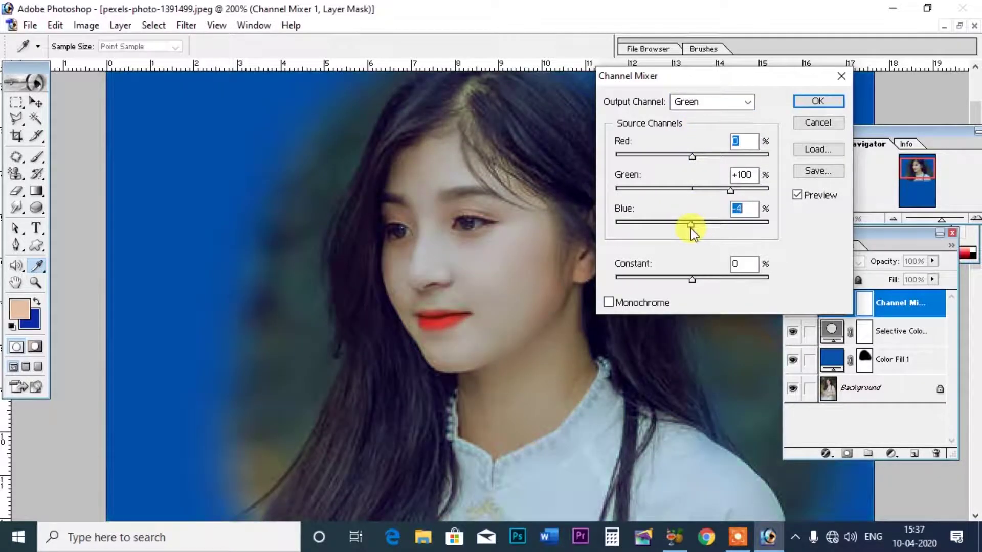
pyautogui.click(818, 102)
pyautogui.press('d')
pyautogui.press('b')
pyautogui.click(154, 25)
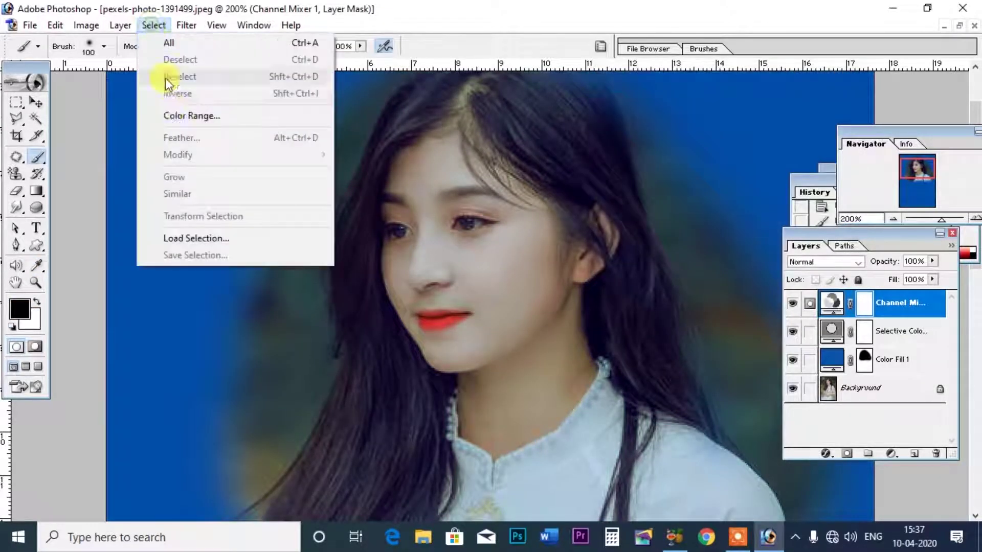
pyautogui.moveTo(177, 155)
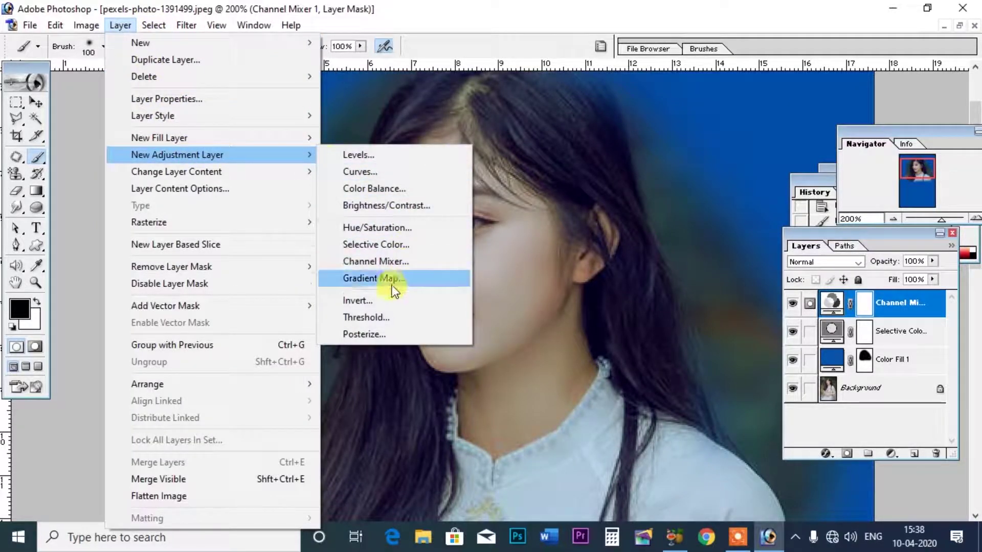
# Step: Add Gradient Map 1 and preview the Black-White, Violet-Orange, Spectrum and Red-Green presets
pyautogui.click(392, 280)
pyautogui.click(776, 128)
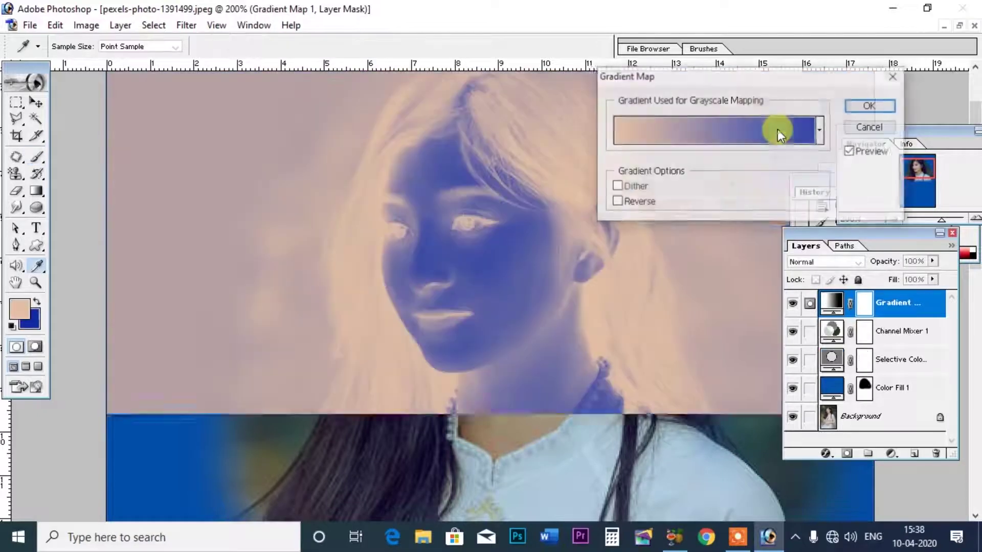
pyautogui.click(723, 146)
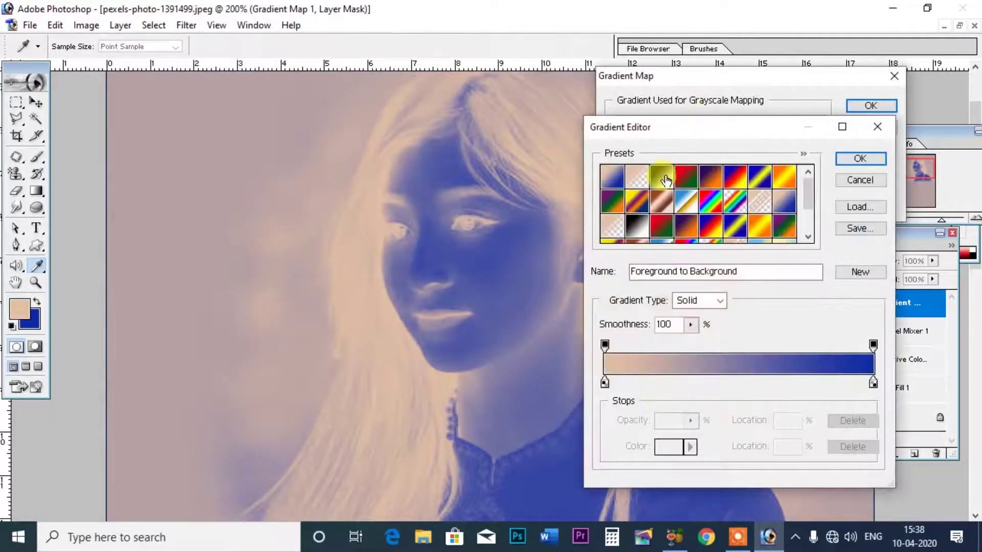
pyautogui.click(665, 178)
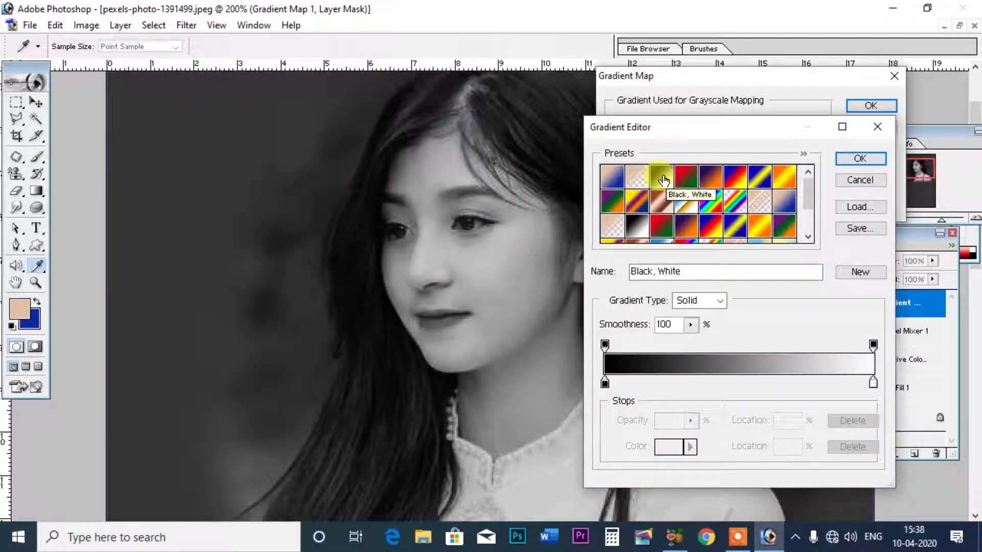
pyautogui.click(715, 183)
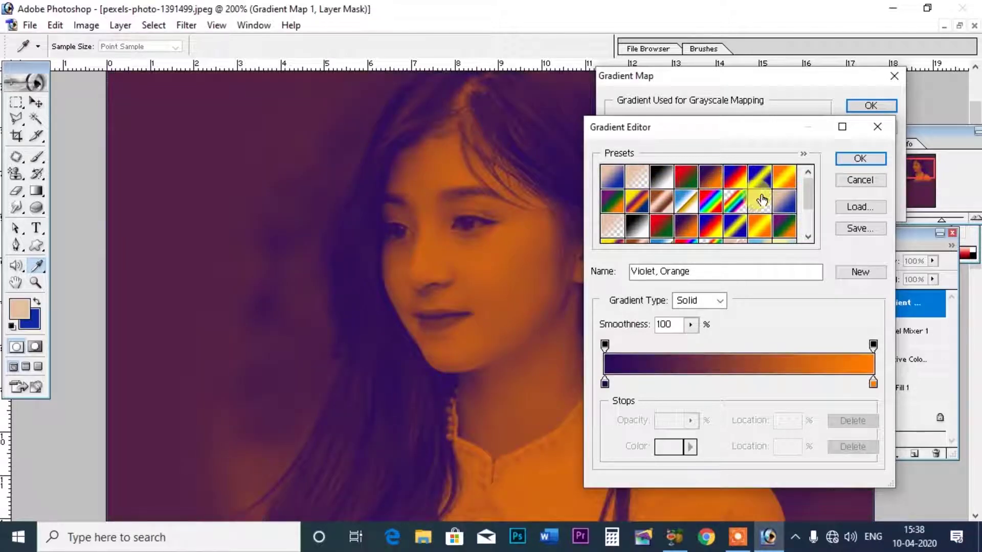
pyautogui.click(735, 205)
pyautogui.click(687, 177)
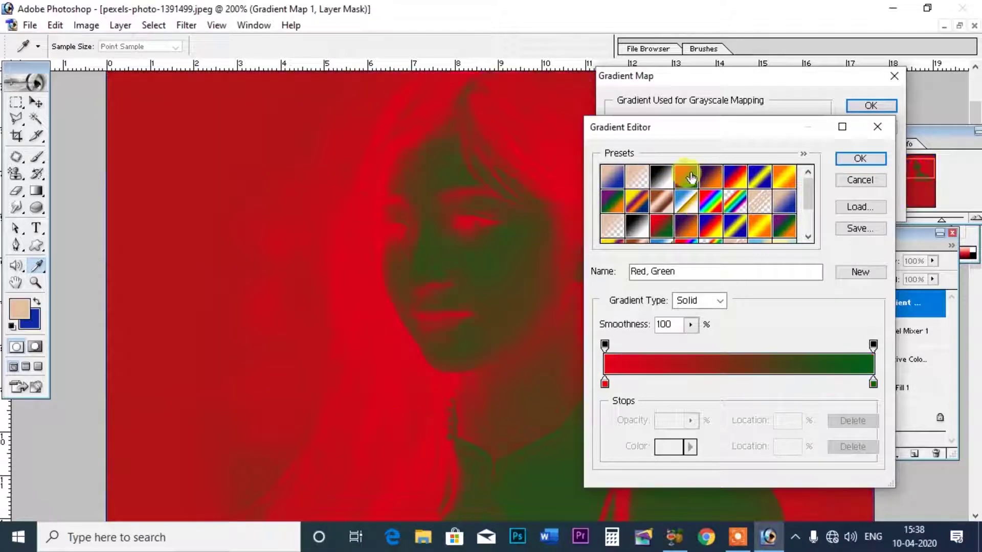
pyautogui.click(672, 183)
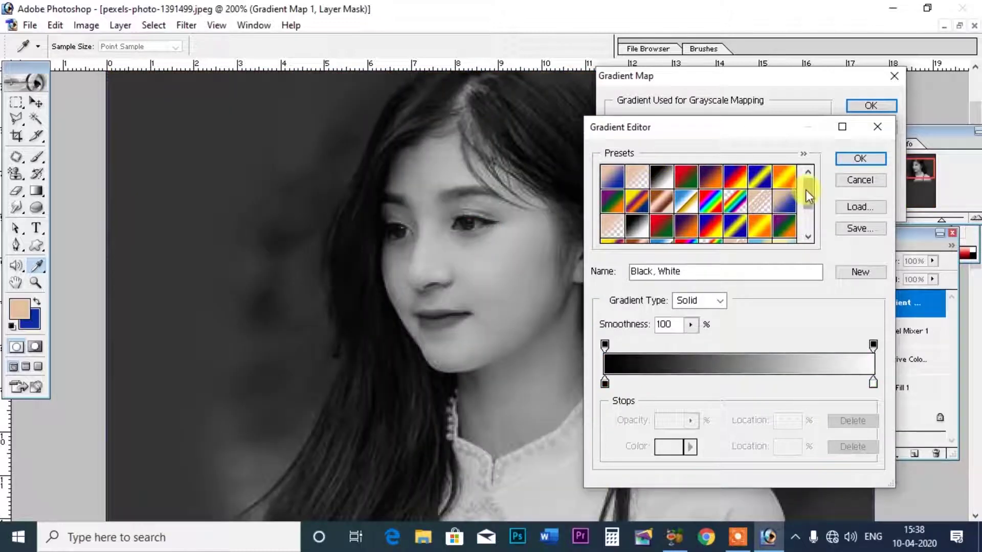
# Step: Apply the Violet, Green, Orange gradient and start masking it off the face
pyautogui.moveTo(807, 190); pyautogui.dragTo(809, 210)
pyautogui.click(787, 189)
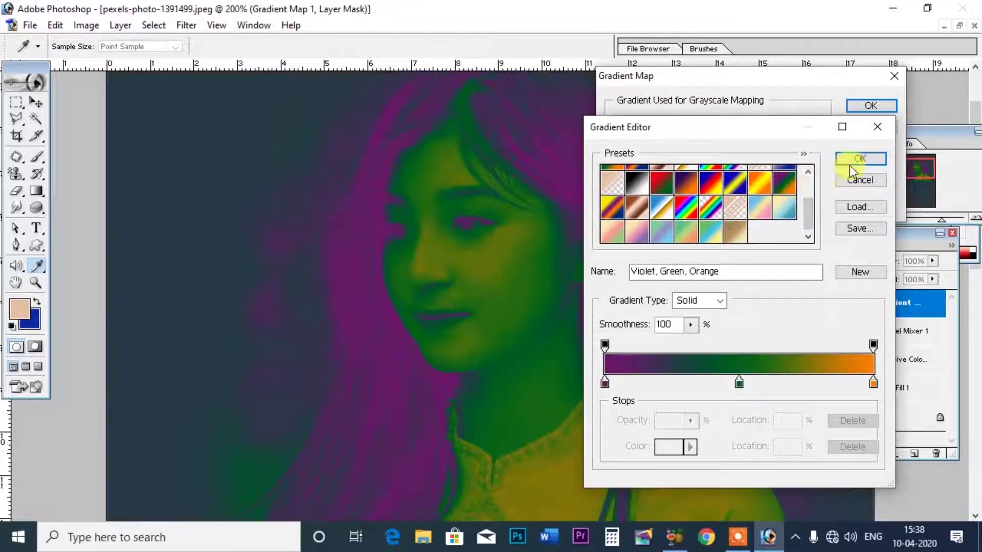
pyautogui.click(850, 162)
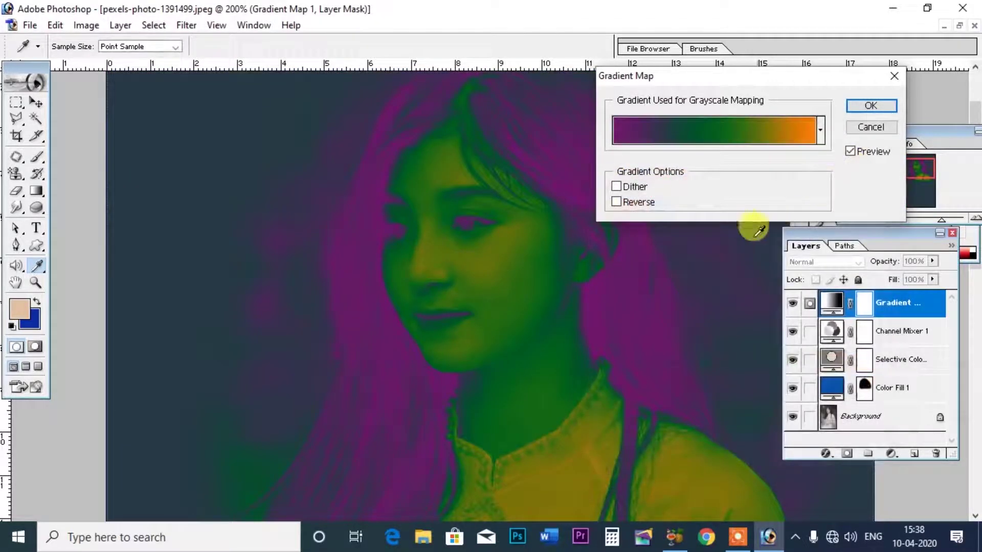
pyautogui.click(870, 105)
pyautogui.press('b')
pyautogui.press('d')
pyautogui.moveTo(657, 142)
pyautogui.mouseDown()
pyautogui.moveTo(406, 241)
pyautogui.moveTo(559, 285)
pyautogui.moveTo(486, 223)
pyautogui.moveTo(416, 136)
pyautogui.moveTo(476, 92)
pyautogui.moveTo(556, 189)
pyautogui.moveTo(620, 307)
pyautogui.moveTo(603, 358)
pyautogui.moveTo(428, 329)
pyautogui.moveTo(504, 429)
pyautogui.mouseUp()
# Step: Paint the gradient map's mask over the collar and shoulder to restore natural colour
pyautogui.moveTo(512, 378)
pyautogui.mouseDown()
pyautogui.moveTo(665, 461)
pyautogui.moveTo(486, 491)
pyautogui.moveTo(581, 471)
pyautogui.mouseUp()
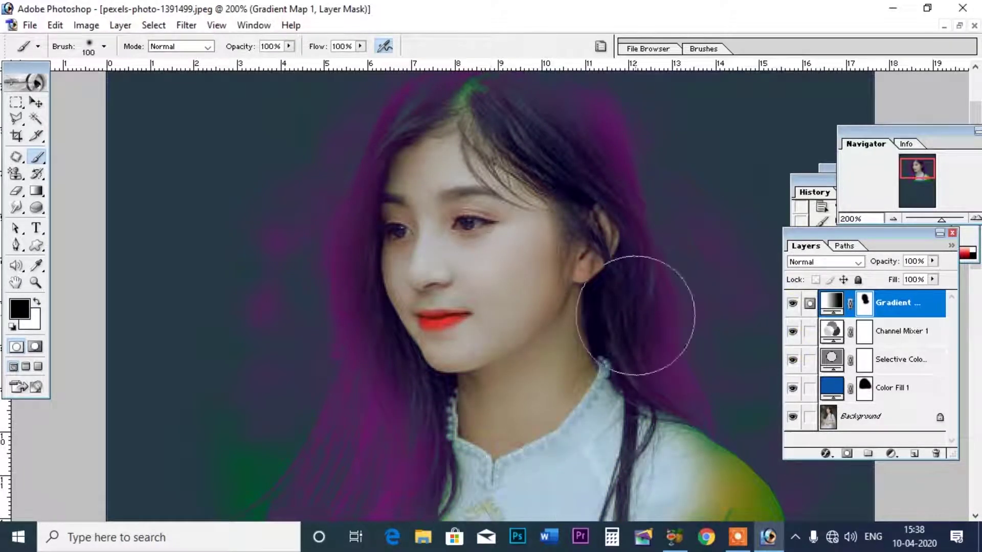
pyautogui.click(118, 25)
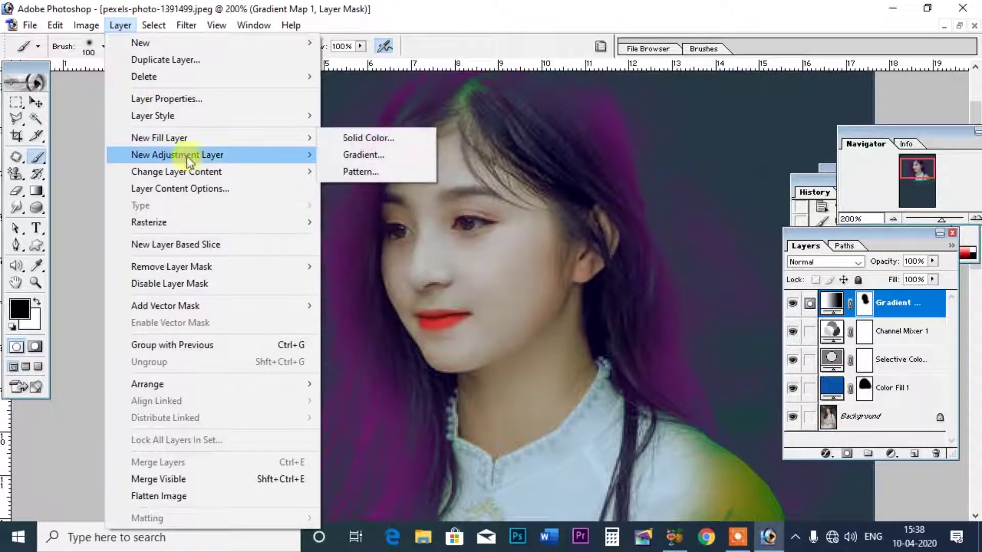
pyautogui.moveTo(177, 154)
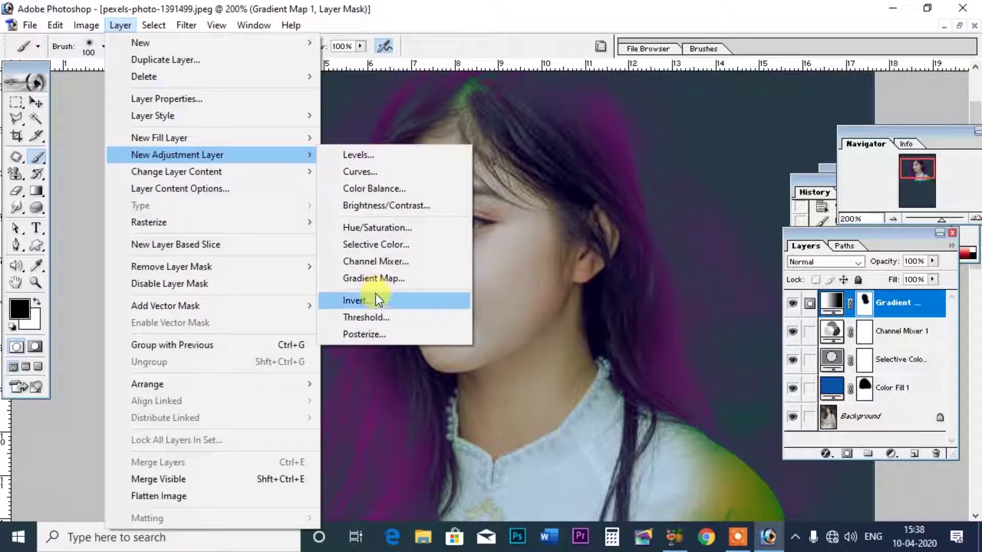
# Step: Add Invert 1 and mask it off the face, neck and blouse
pyautogui.click(373, 302)
pyautogui.click(791, 125)
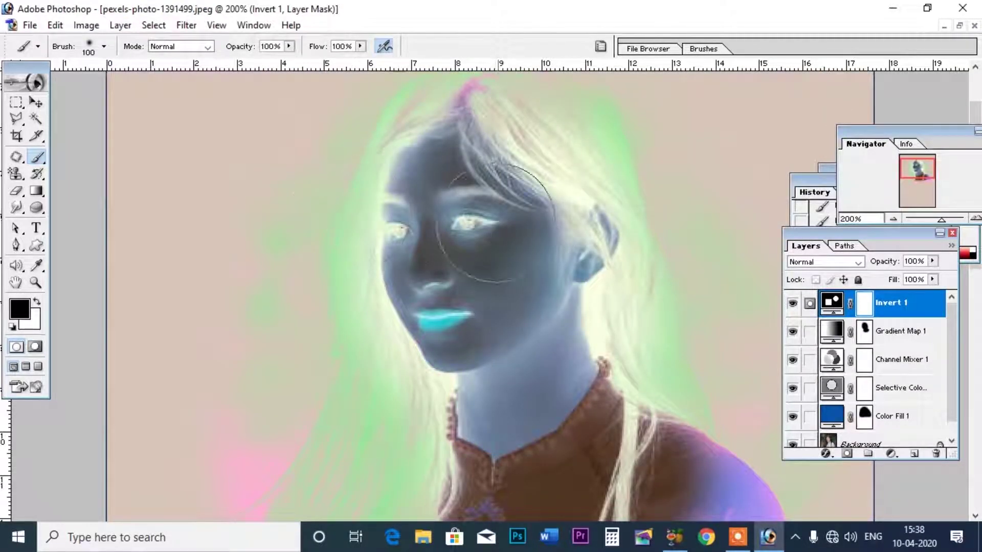
pyautogui.moveTo(354, 250); pyautogui.dragTo(562, 230)
pyautogui.moveTo(473, 358); pyautogui.dragTo(435, 460)
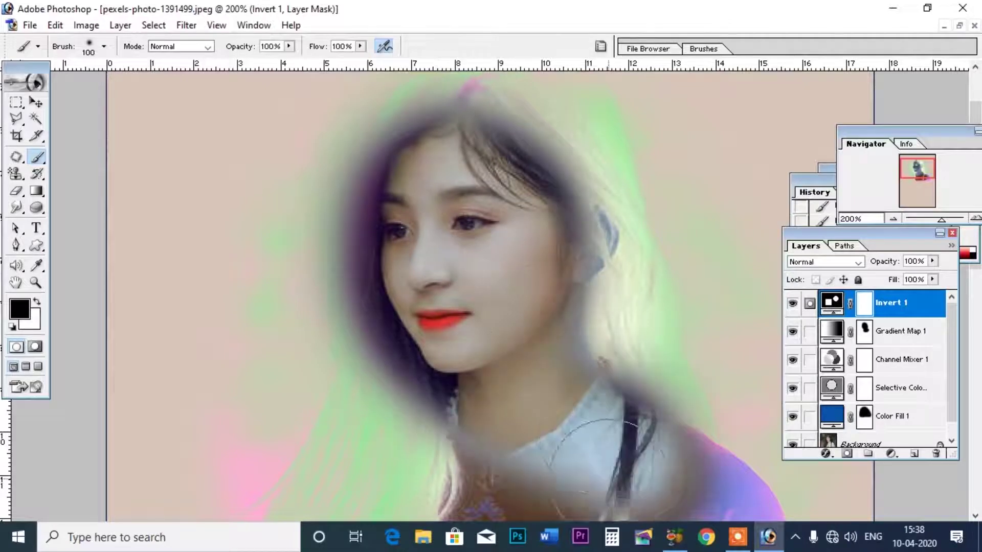
# Step: Try a Threshold adjustment layer with a lower level, then cancel it
pyautogui.click(125, 26)
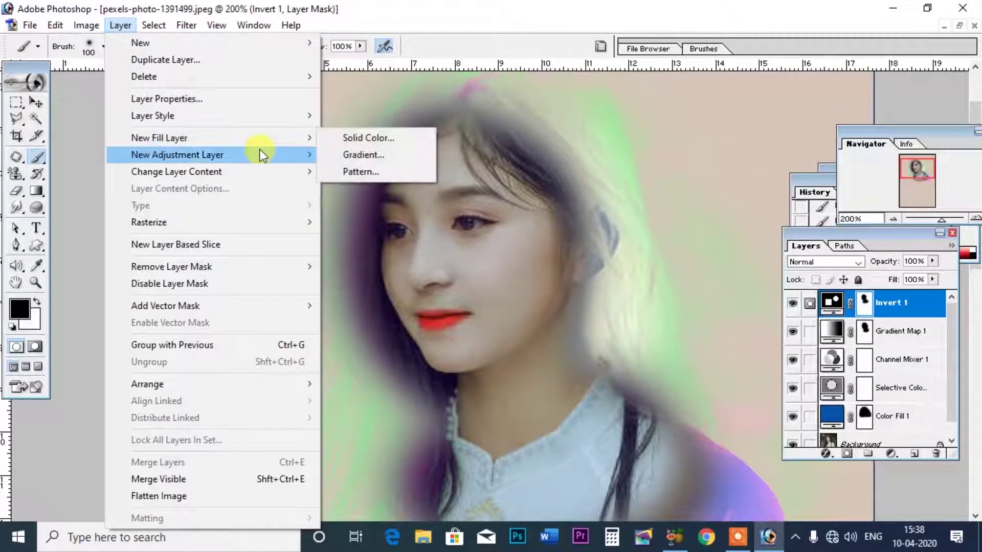
pyautogui.moveTo(177, 155)
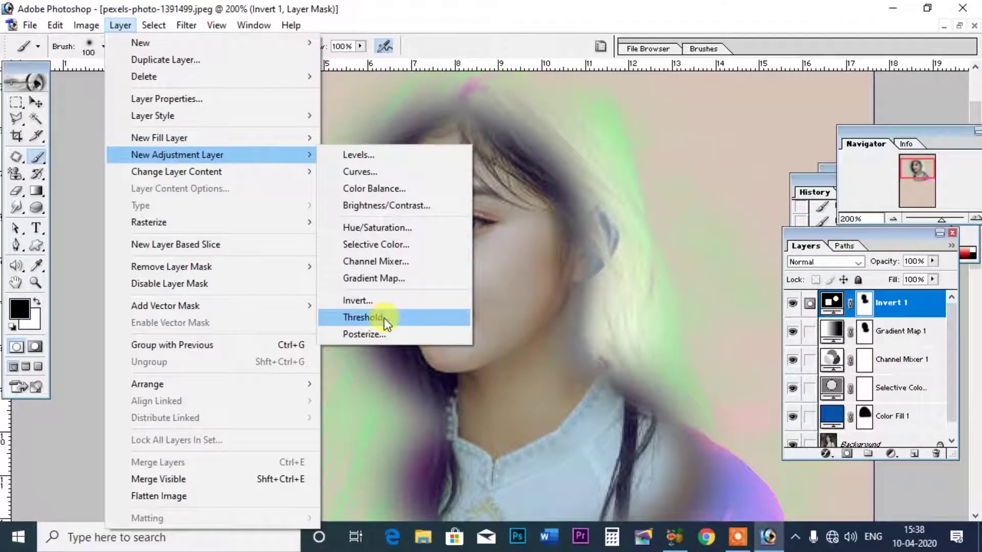
pyautogui.click(385, 318)
pyautogui.click(783, 128)
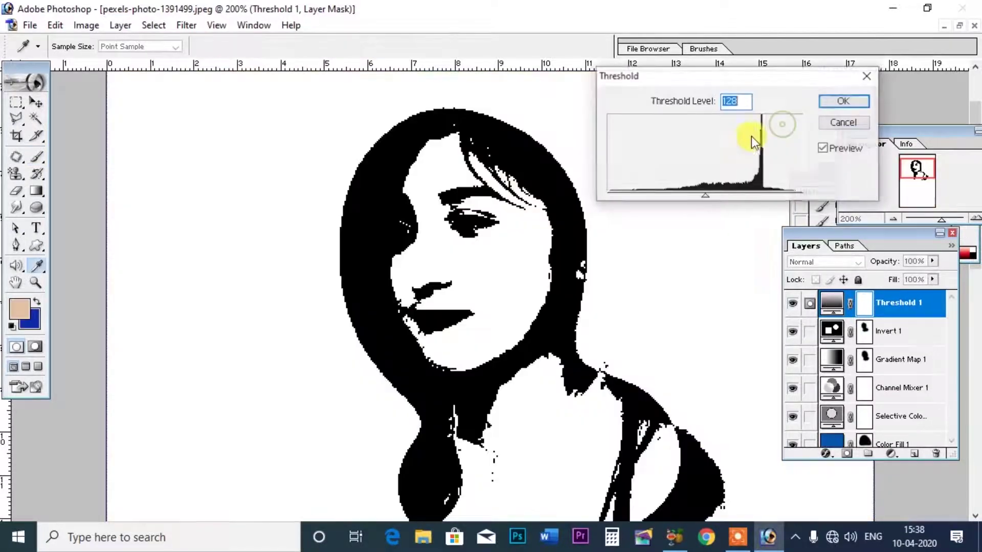
pyautogui.moveTo(707, 193)
pyautogui.mouseDown()
pyautogui.moveTo(686, 197)
pyautogui.moveTo(699, 197)
pyautogui.mouseUp()
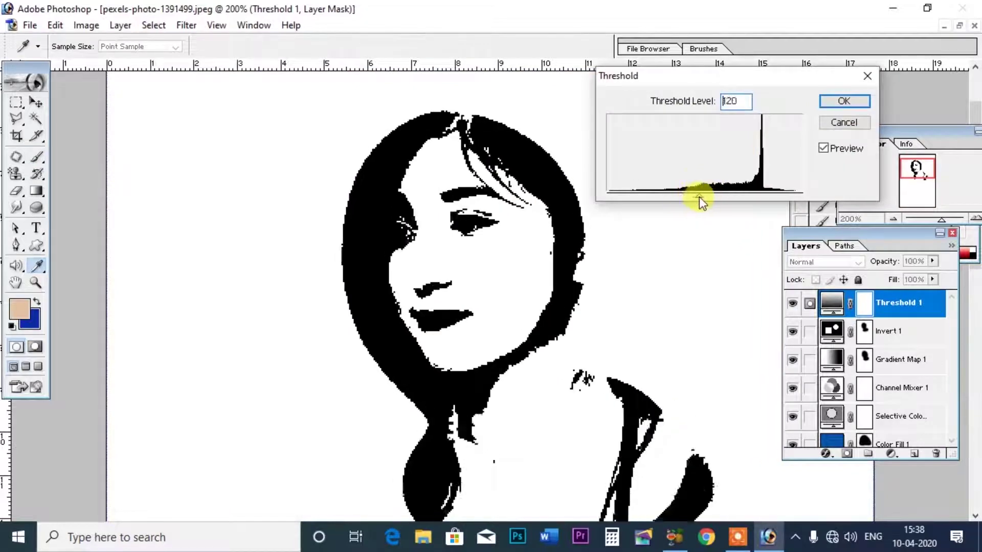
pyautogui.click(868, 77)
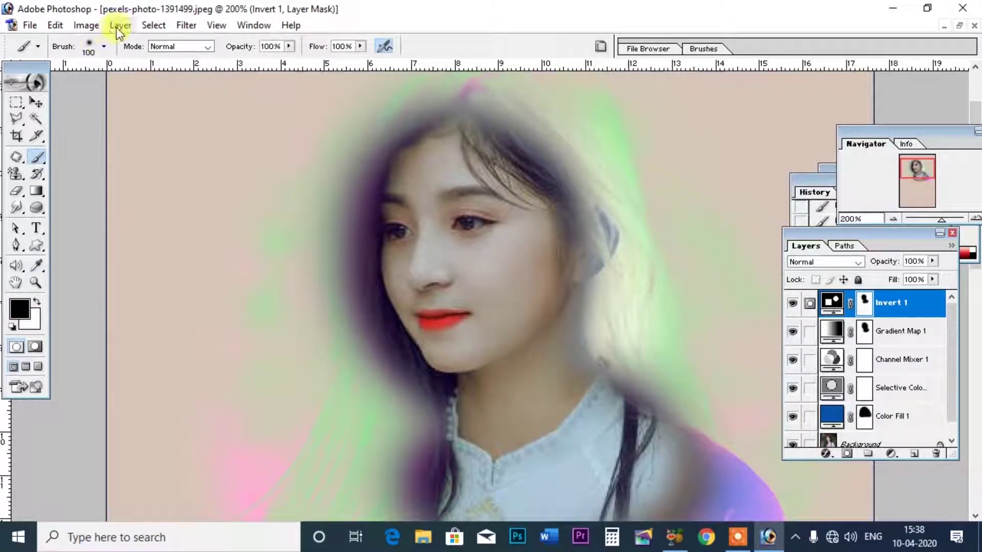
pyautogui.click(159, 24)
pyautogui.moveTo(177, 155)
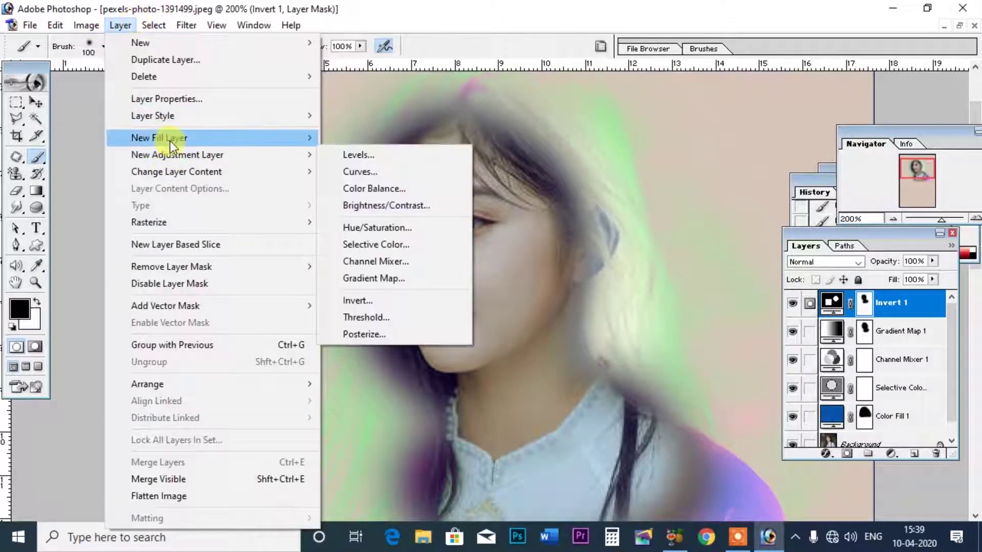
pyautogui.click(410, 334)
pyautogui.click(782, 130)
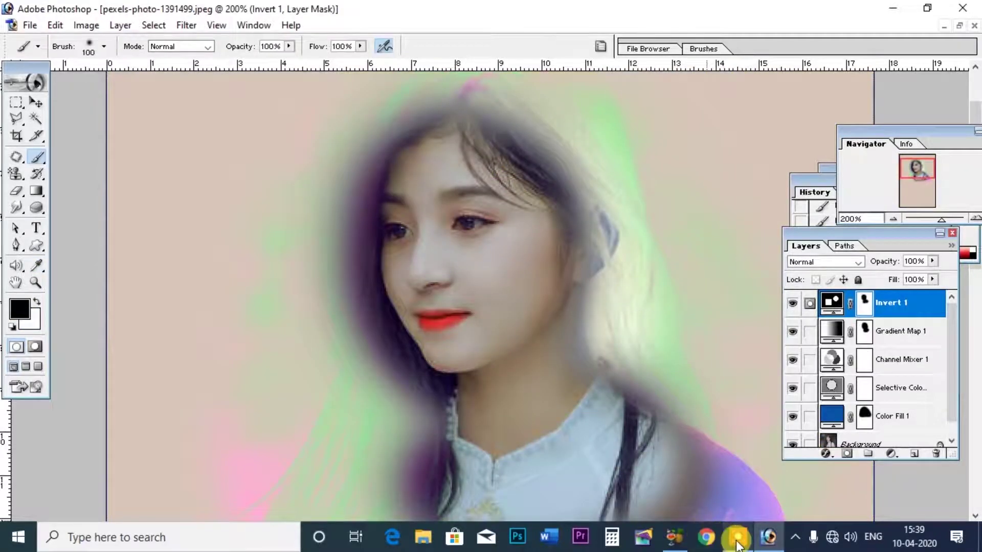
pyautogui.click(738, 538)
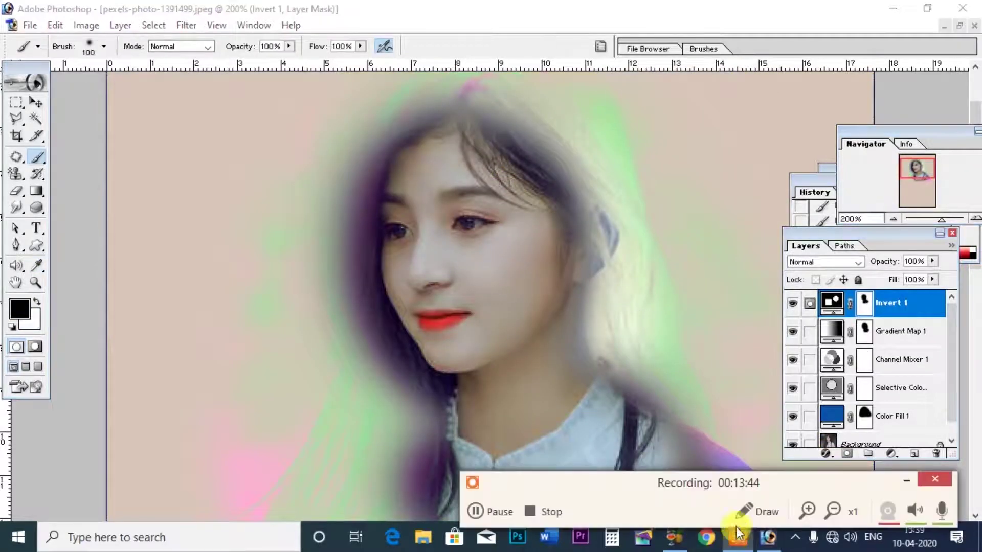